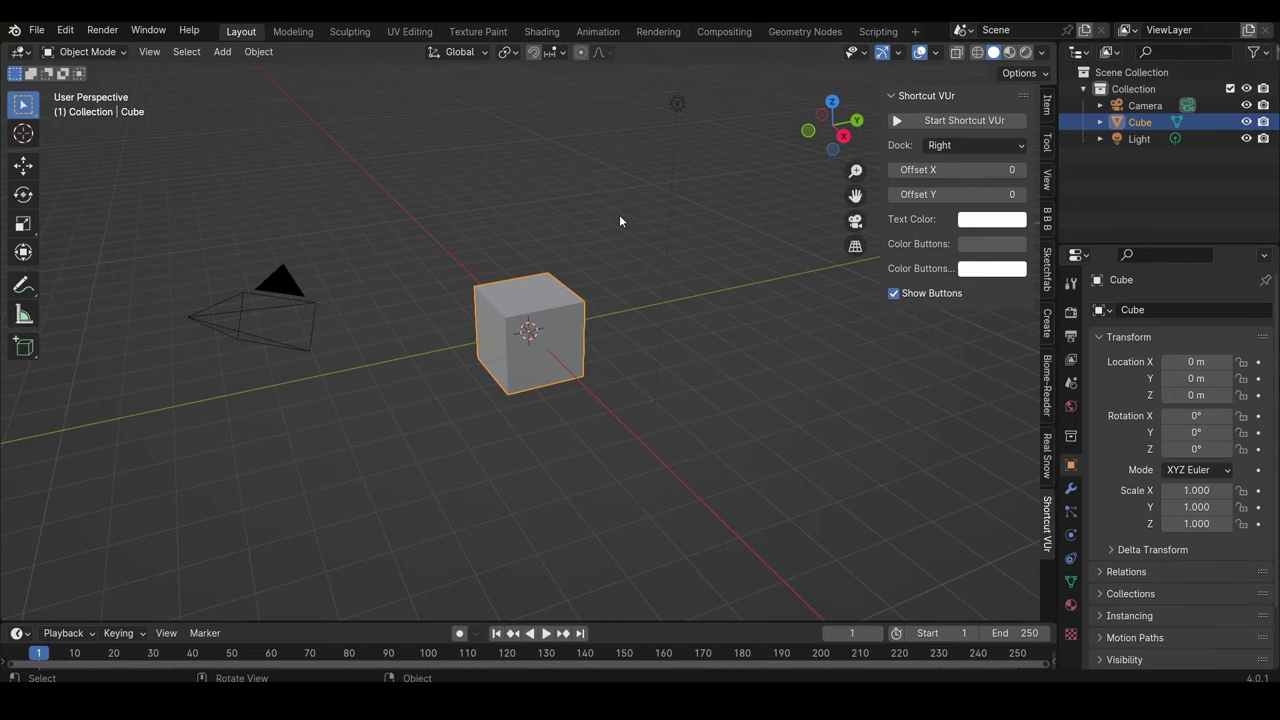
- Clear the default scene by deleting the camera, cube and light
{"action": "key", "text": "n"}
{"action": "left_click", "coordinate": [744, 234]}
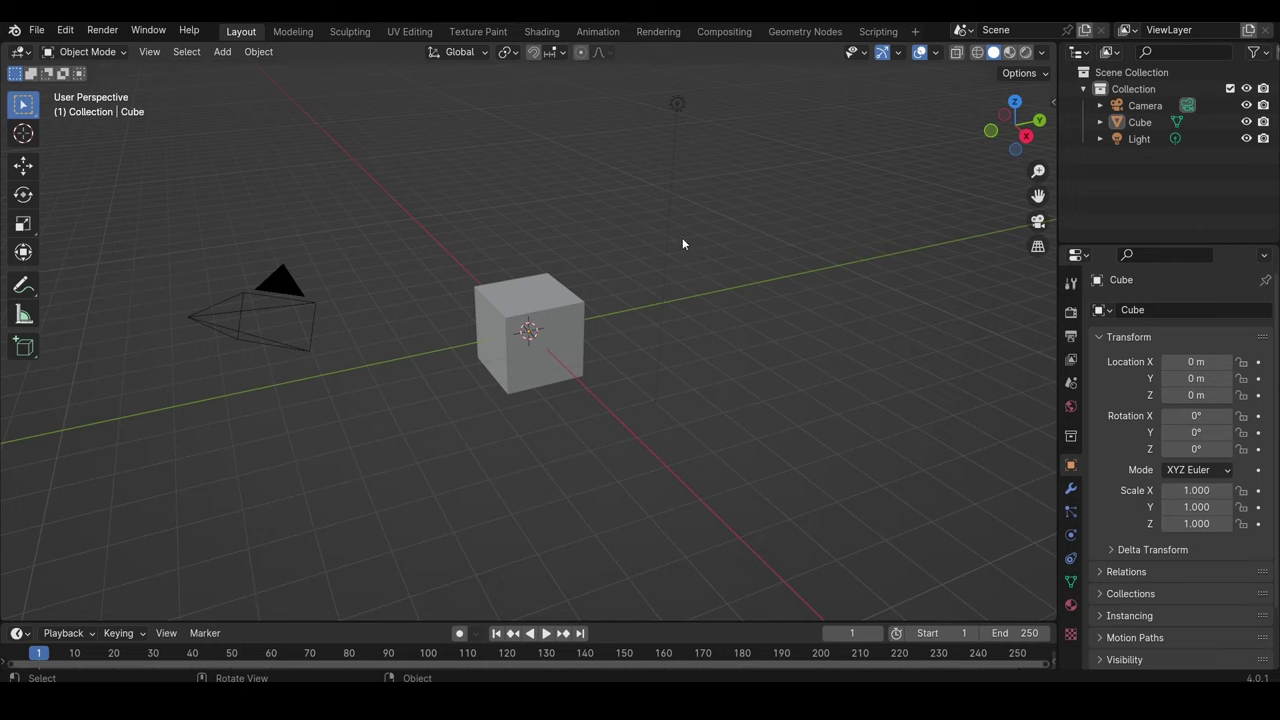
{"action": "key", "text": "a"}
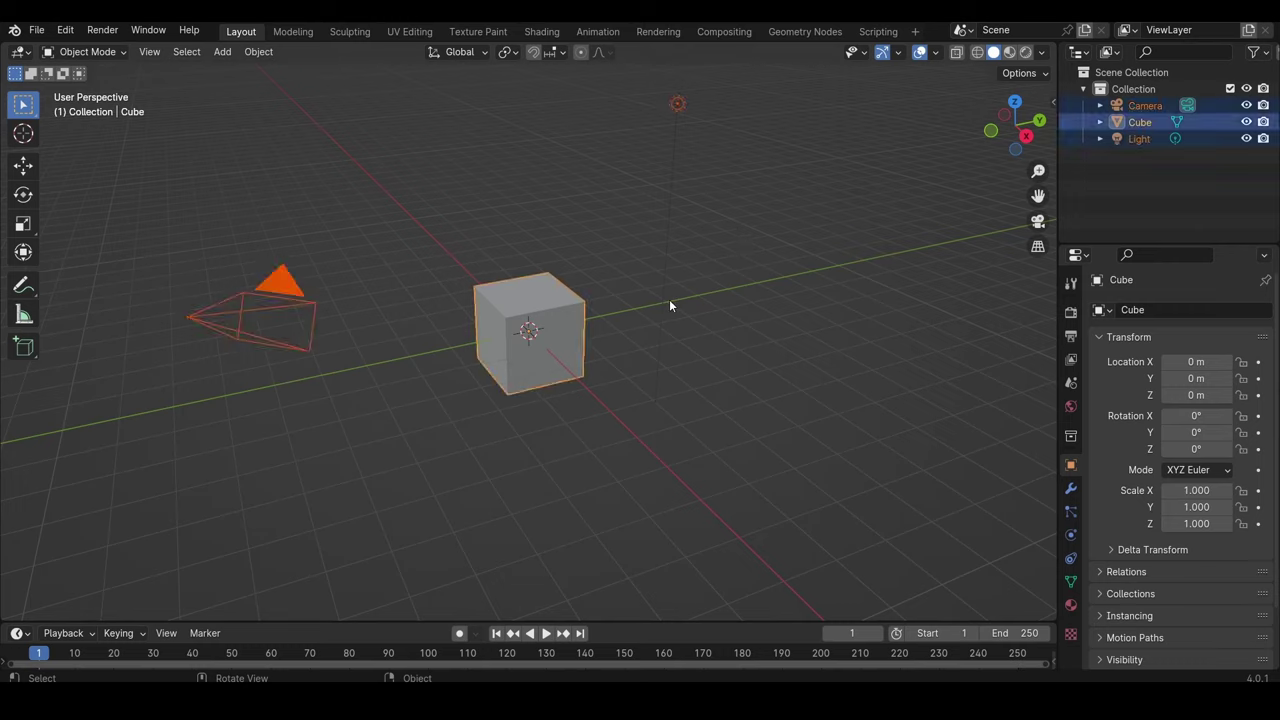
{"action": "key", "text": "Delete"}
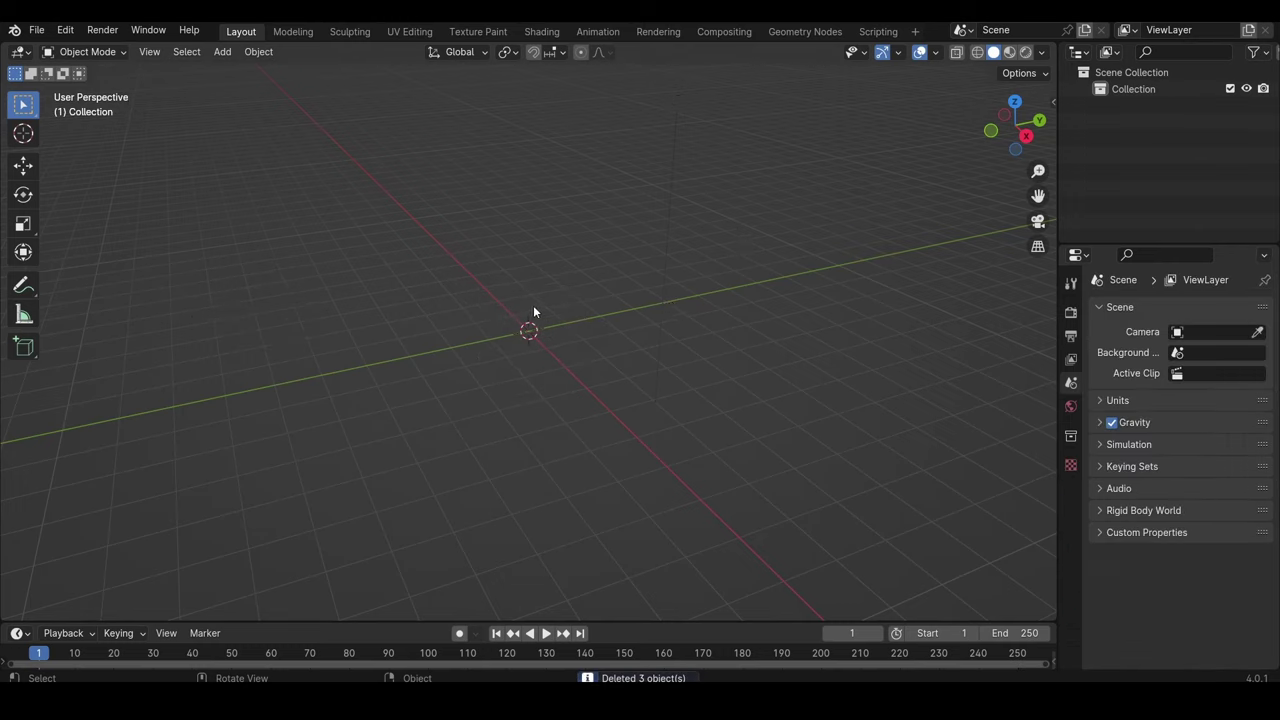
- Add a mesh cylinder at the world origin
{"action": "key", "text": "shift+a"}
{"action": "mouse_move", "coordinate": [533, 306]}
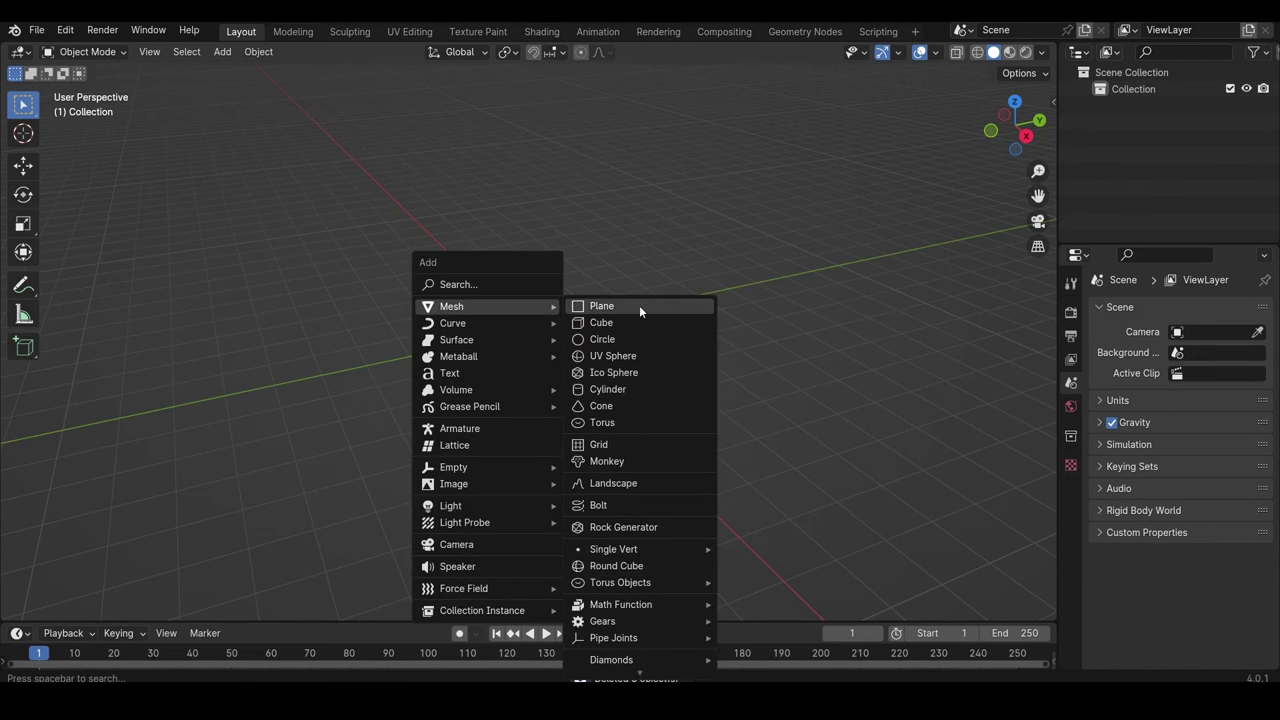
{"action": "left_click", "coordinate": [634, 387]}
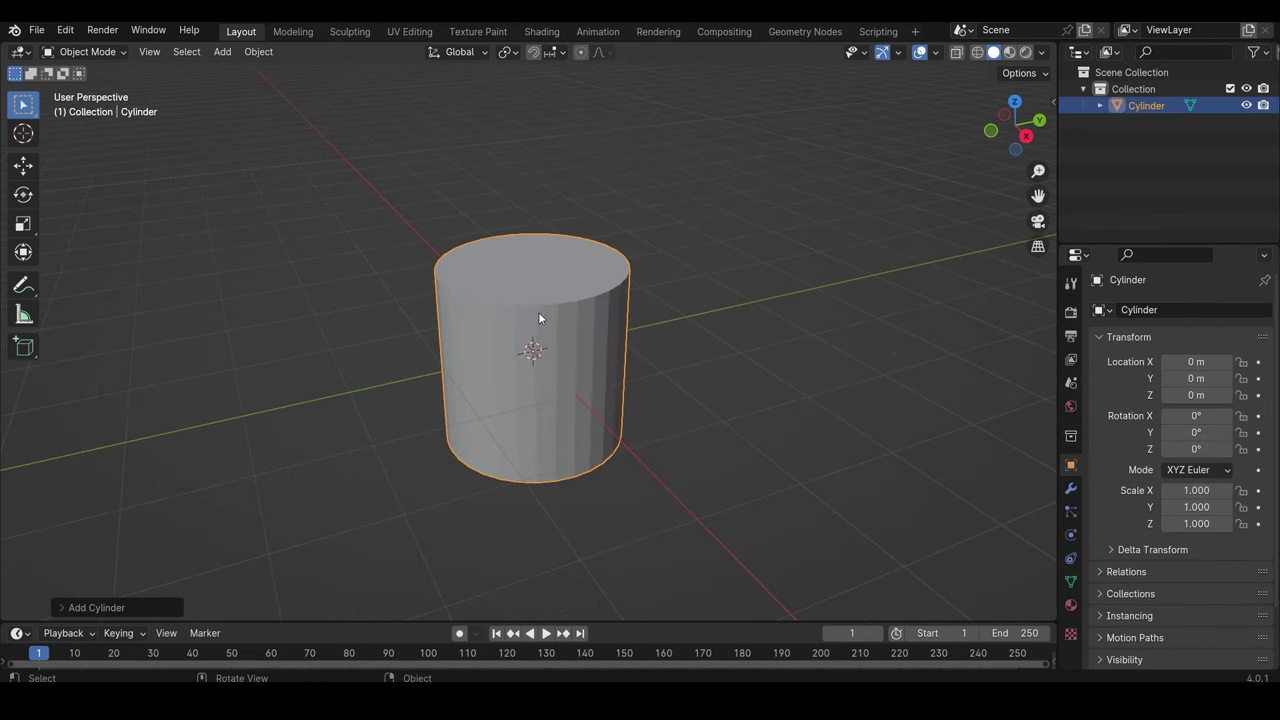
- Inset the top face of the cylinder in Edit Mode, leaving a narrow ring around its outer edge
{"action": "middle_click_drag", "start_coordinate": [541, 318], "coordinate": [602, 321]}
{"action": "key", "text": "Tab"}
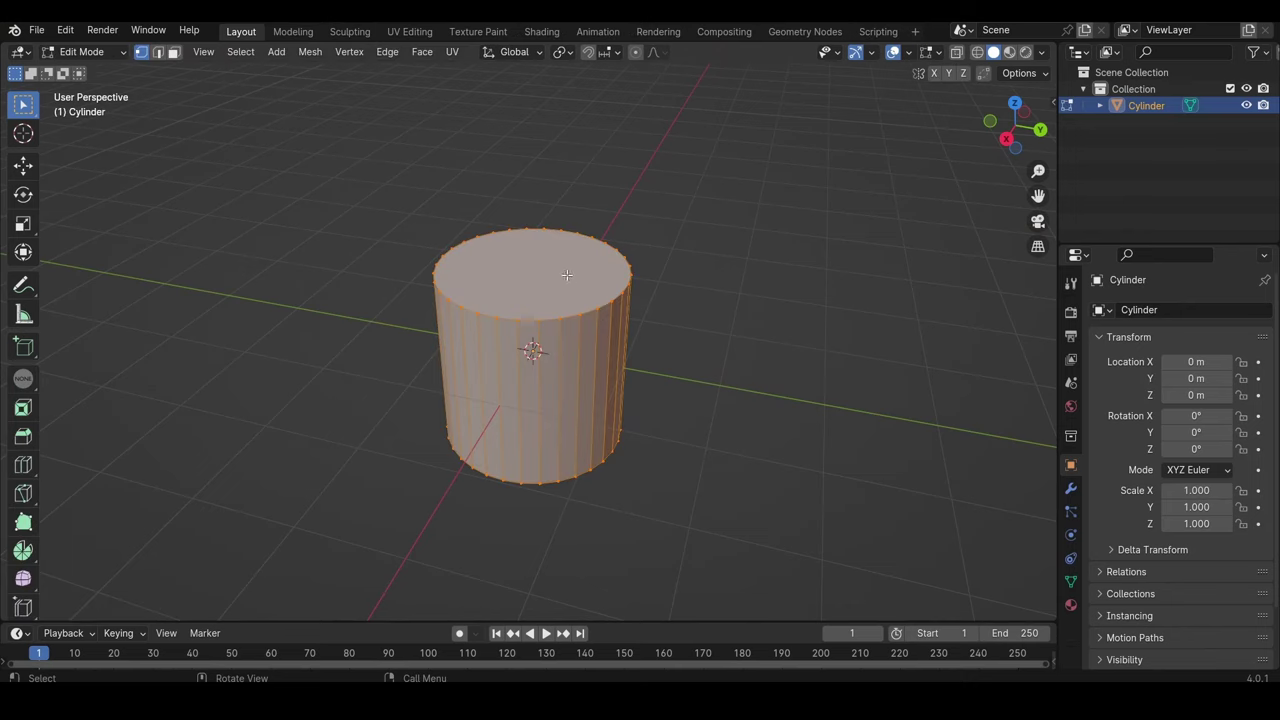
{"action": "left_click", "coordinate": [174, 52]}
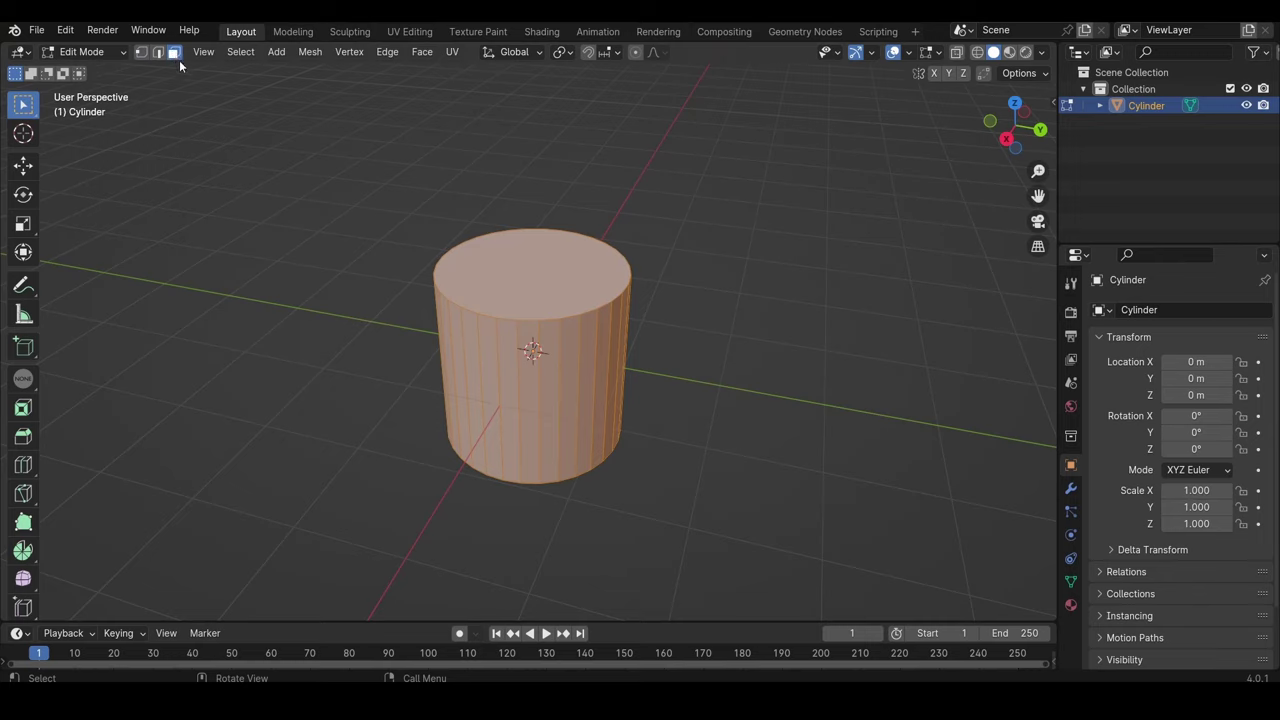
{"action": "left_click", "coordinate": [529, 235]}
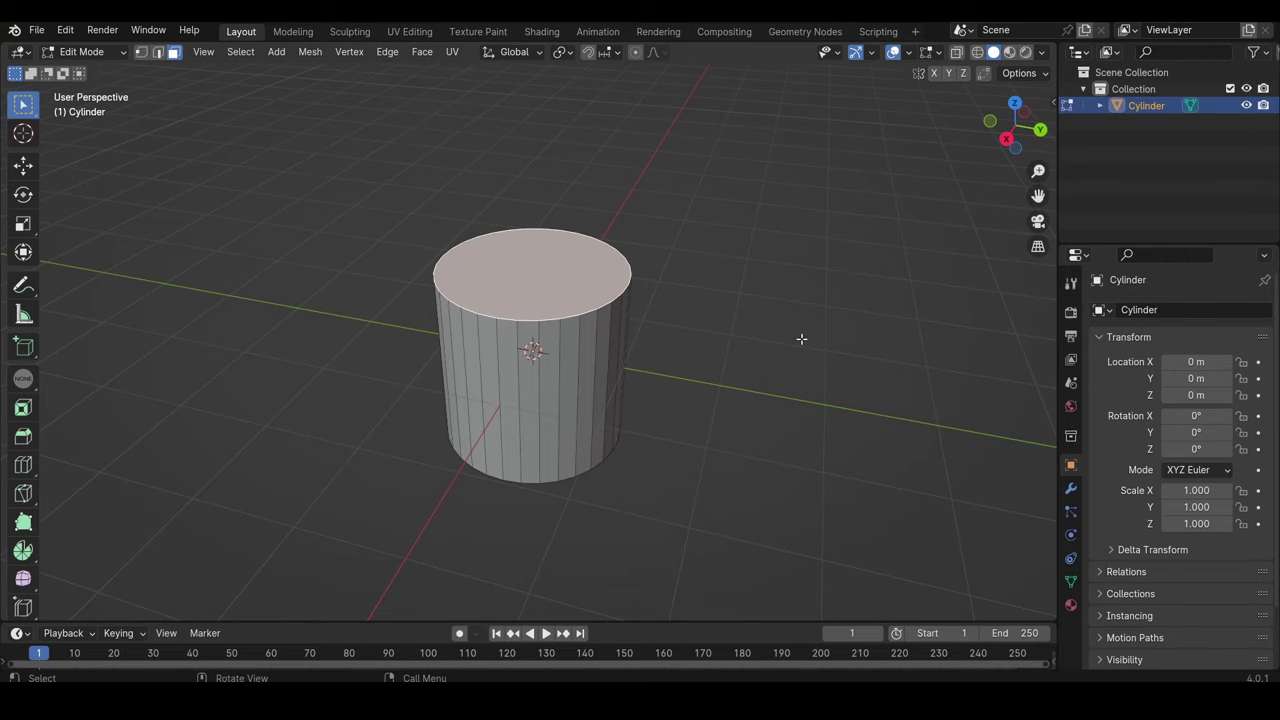
{"action": "key", "text": "i"}
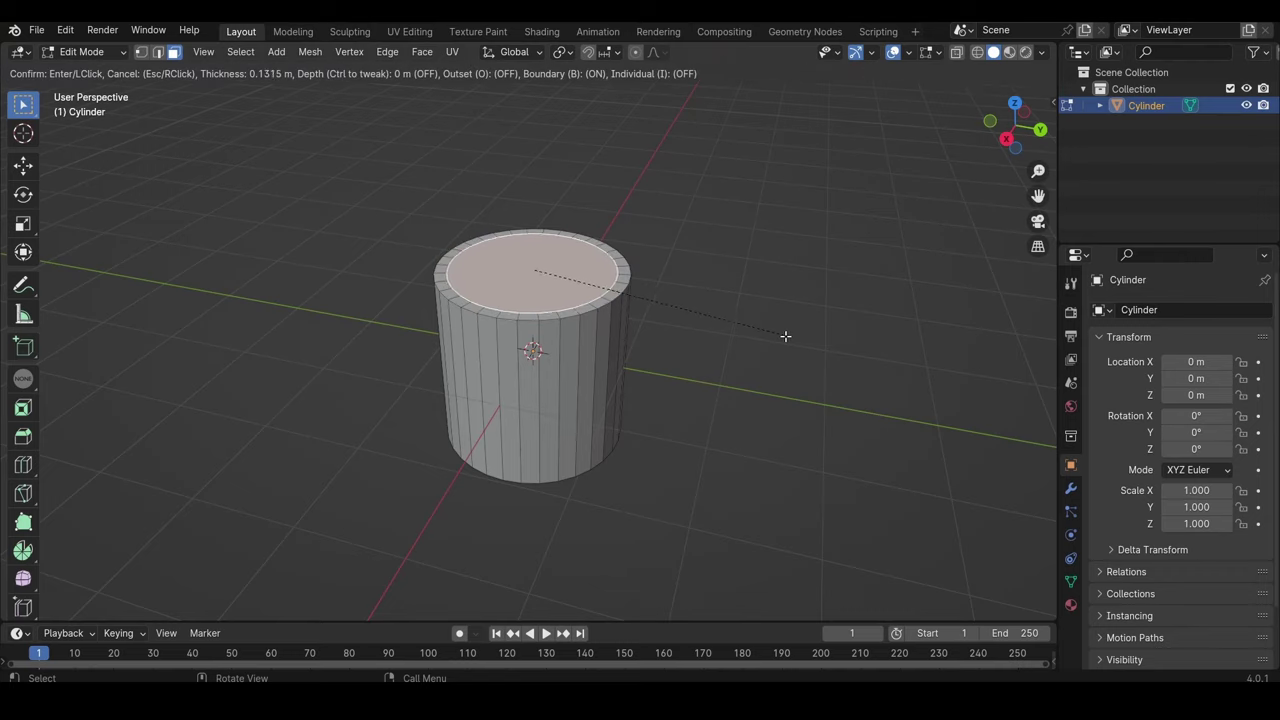
{"action": "left_click", "coordinate": [785, 336]}
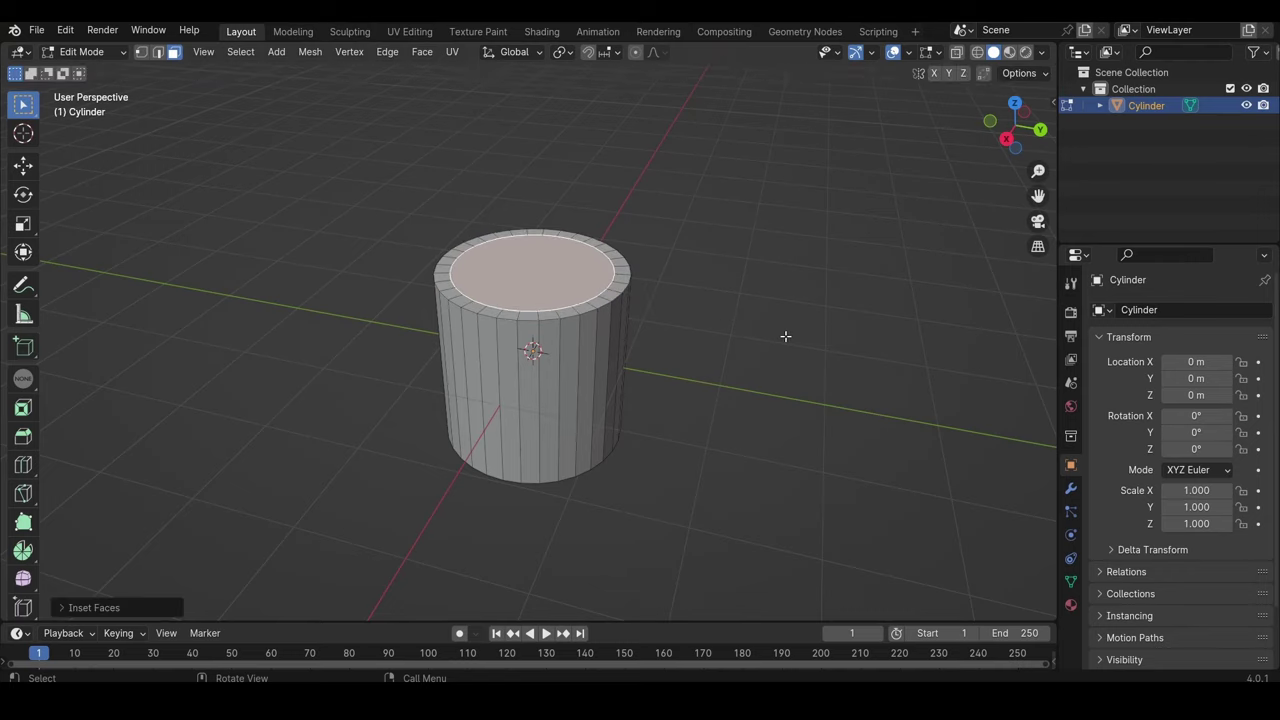
- Extrude the inset face down into the cylinder and lower it along Z to just above the base
{"action": "key", "text": "e"}
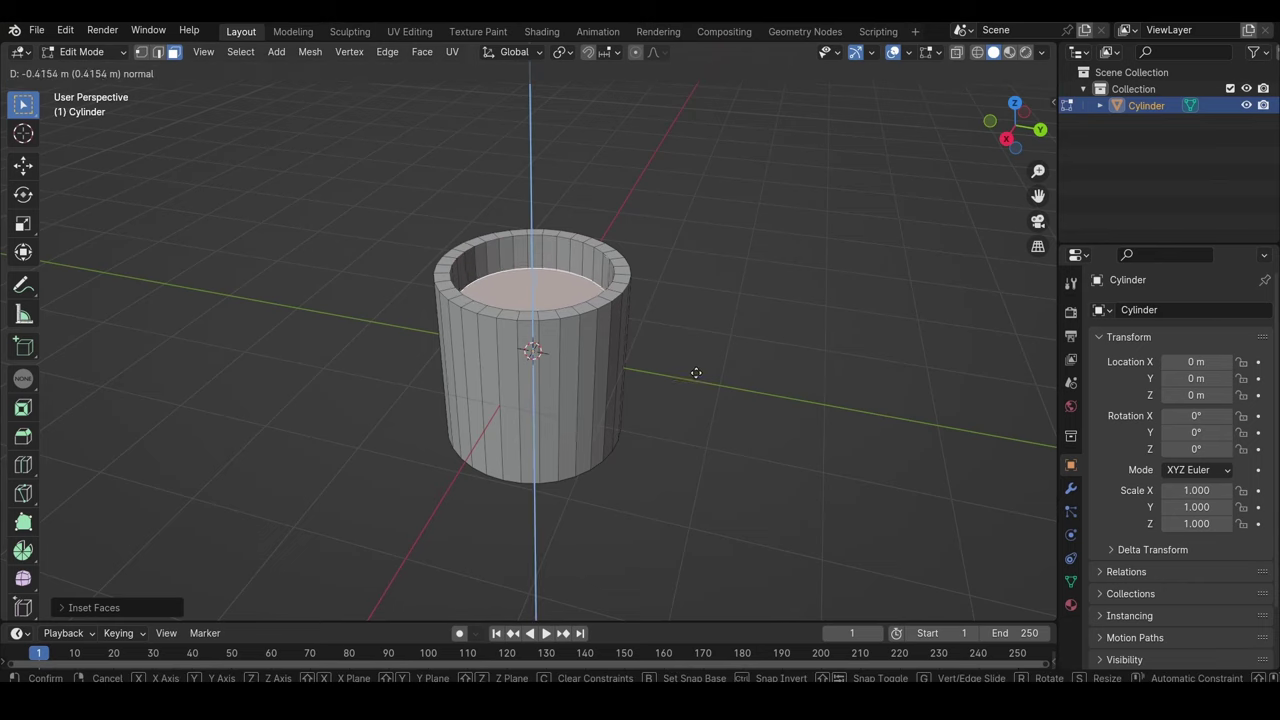
{"action": "left_click", "coordinate": [695, 396]}
{"action": "middle_click_drag", "start_coordinate": [626, 335], "coordinate": [462, 302]}
{"action": "middle_click_drag", "start_coordinate": [569, 347], "coordinate": [568, 388]}
{"action": "left_click", "coordinate": [1041, 129]}
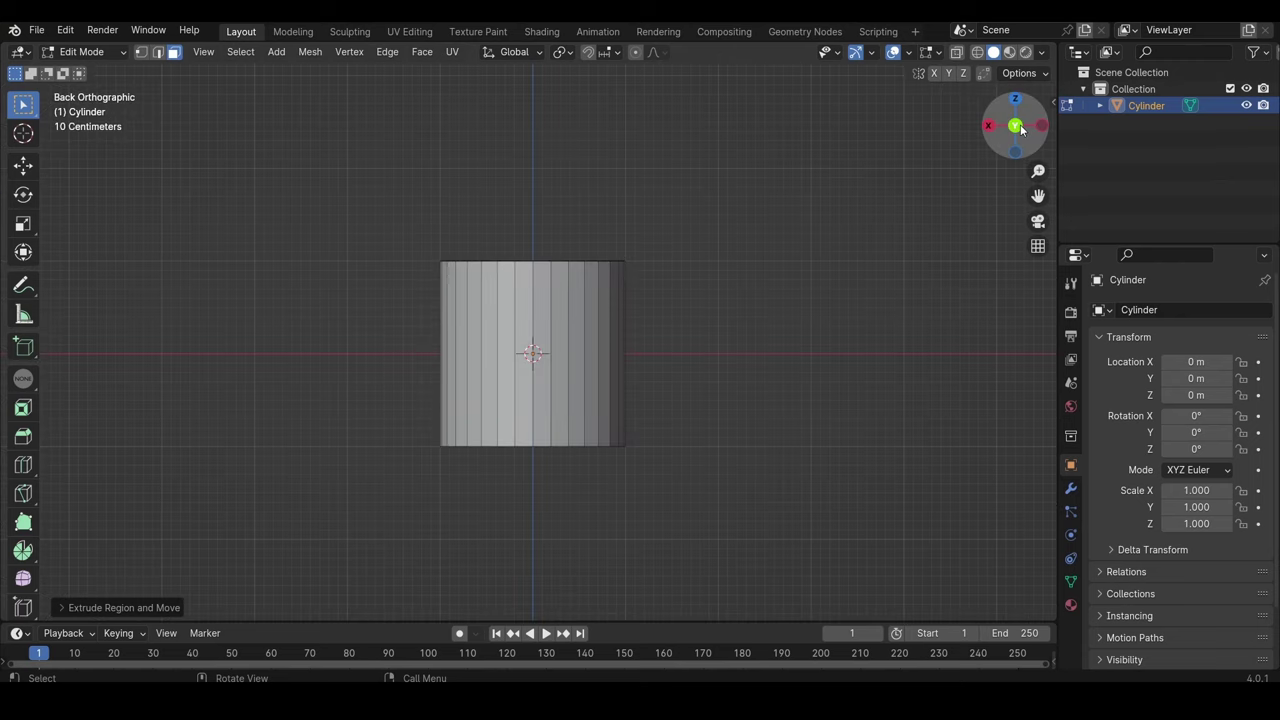
{"action": "left_click", "coordinate": [957, 53]}
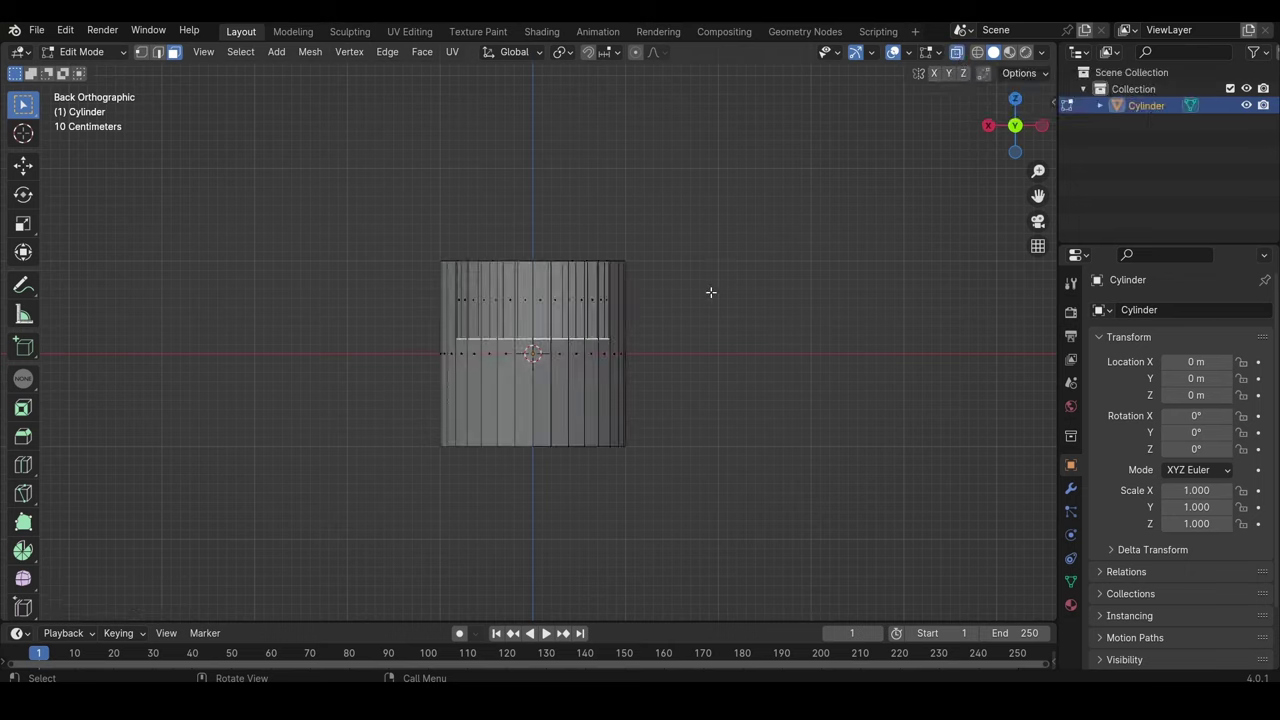
{"action": "key", "text": "g"}
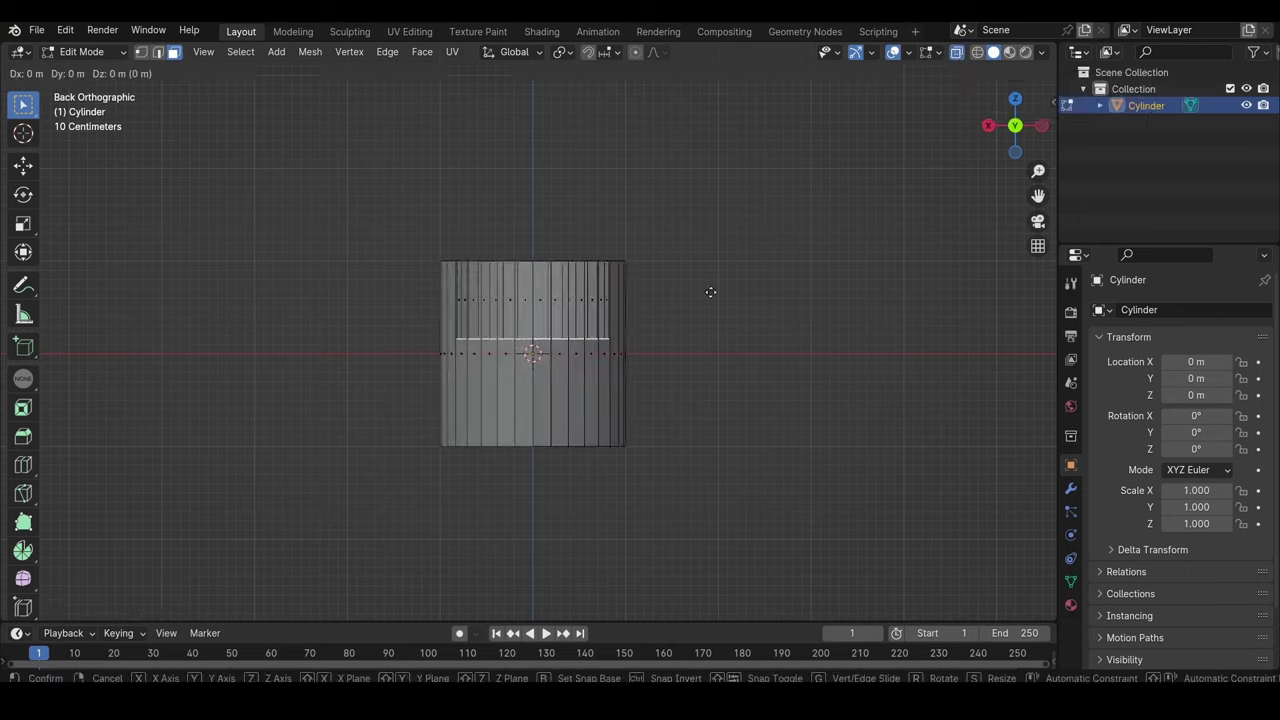
{"action": "key", "text": "z"}
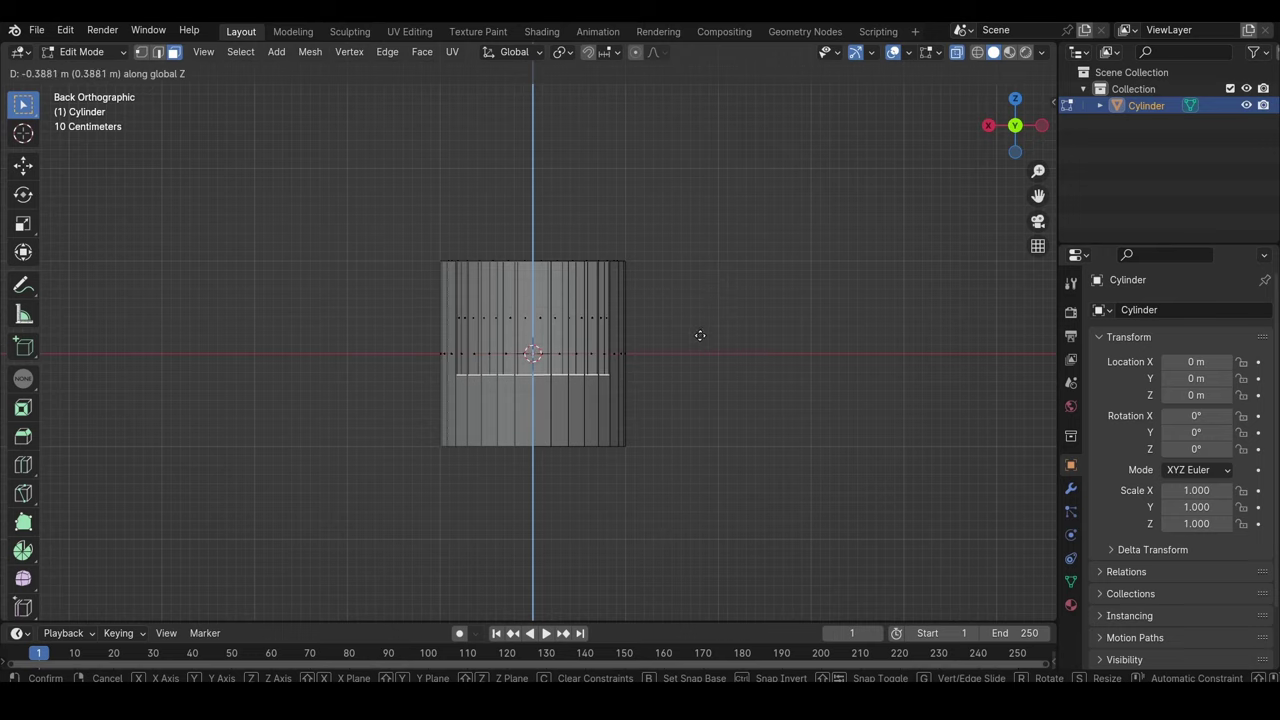
{"action": "left_click", "coordinate": [697, 388]}
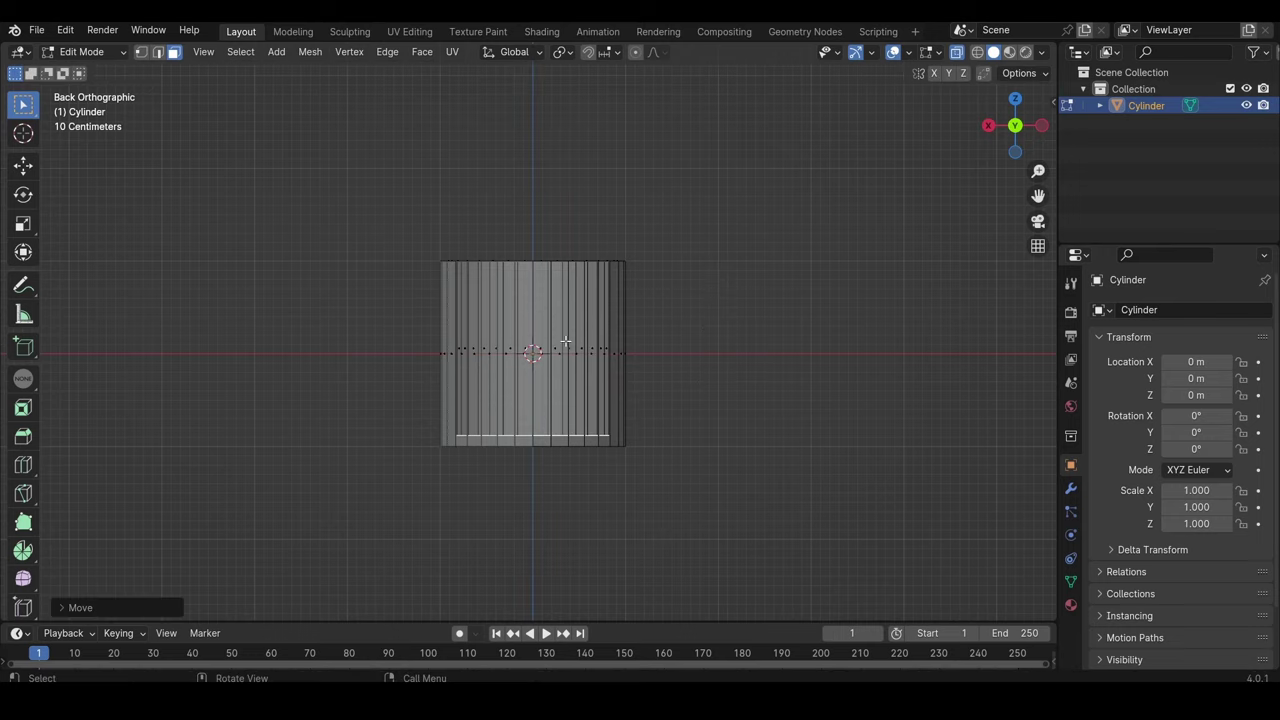
- Add two evenly spaced horizontal loop cuts around the cylinder's outer wall
{"action": "middle_click_drag", "start_coordinate": [550, 320], "coordinate": [662, 344]}
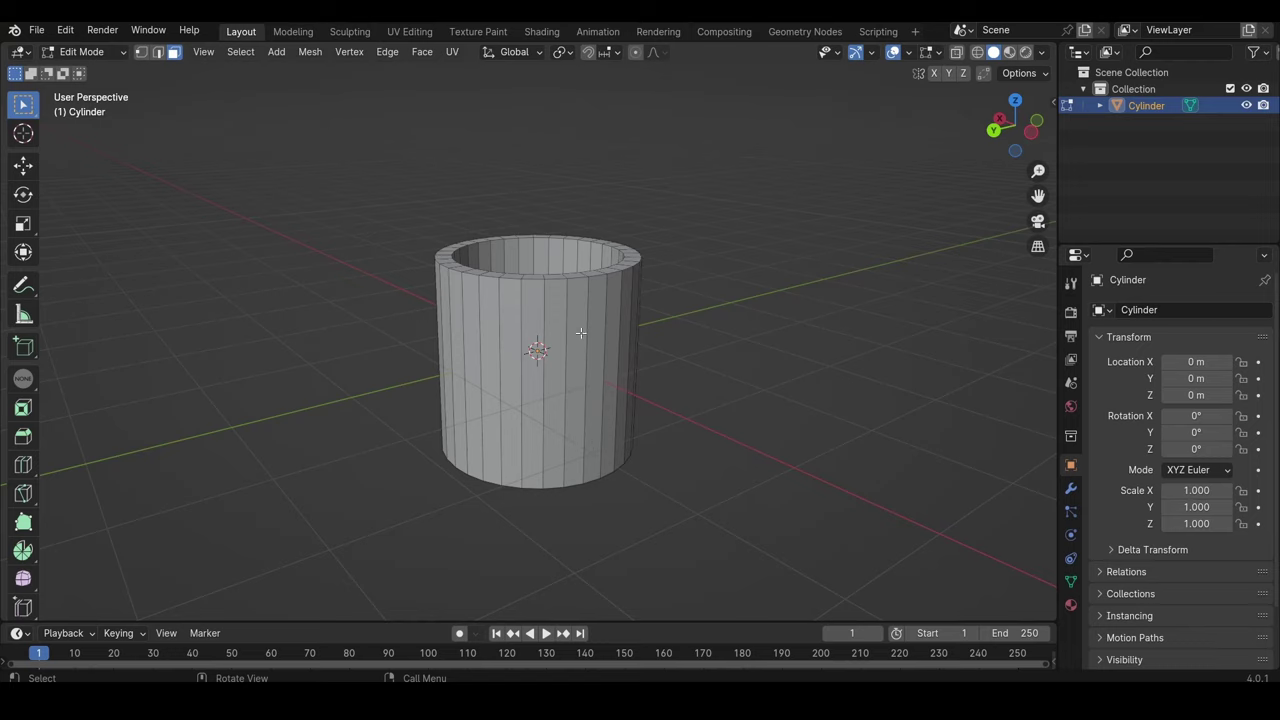
{"action": "key", "text": "ctrl"}
{"action": "key", "text": "ctrl+r"}
{"action": "scroll", "coordinate": [576, 333], "scroll_direction": "up", "scroll_amount": 1}
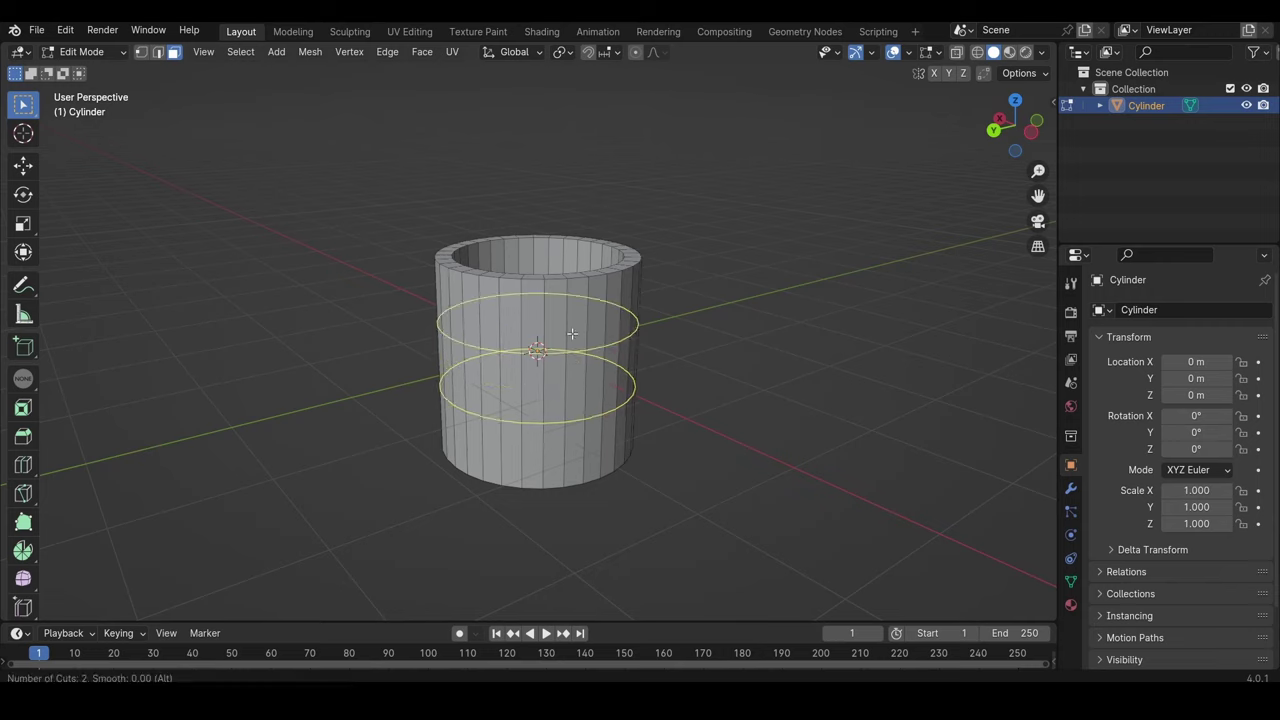
{"action": "left_click", "coordinate": [572, 333]}
{"action": "left_click", "coordinate": [572, 333]}
- Spread the two edge loops along Z towards the rim and base, and bevel them into bands with a width of about 0.086 m
{"action": "middle_click_drag", "start_coordinate": [631, 402], "coordinate": [654, 326]}
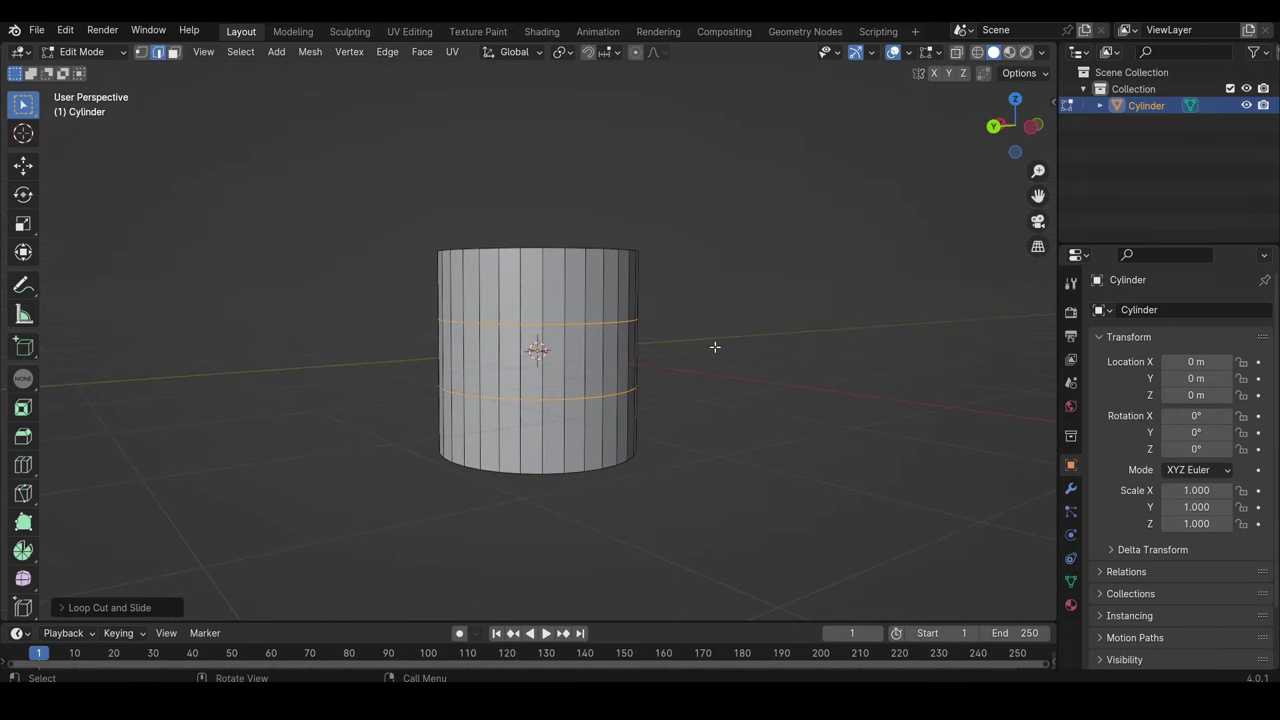
{"action": "key", "text": "s"}
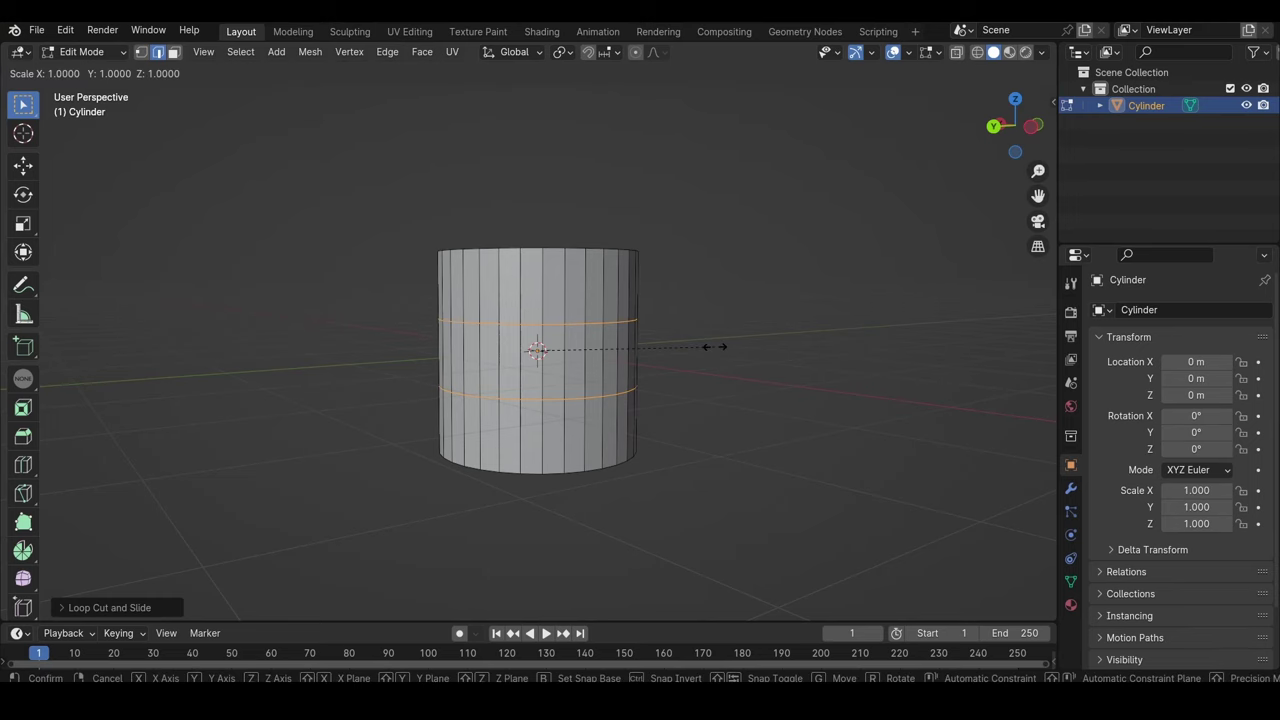
{"action": "key", "text": "z"}
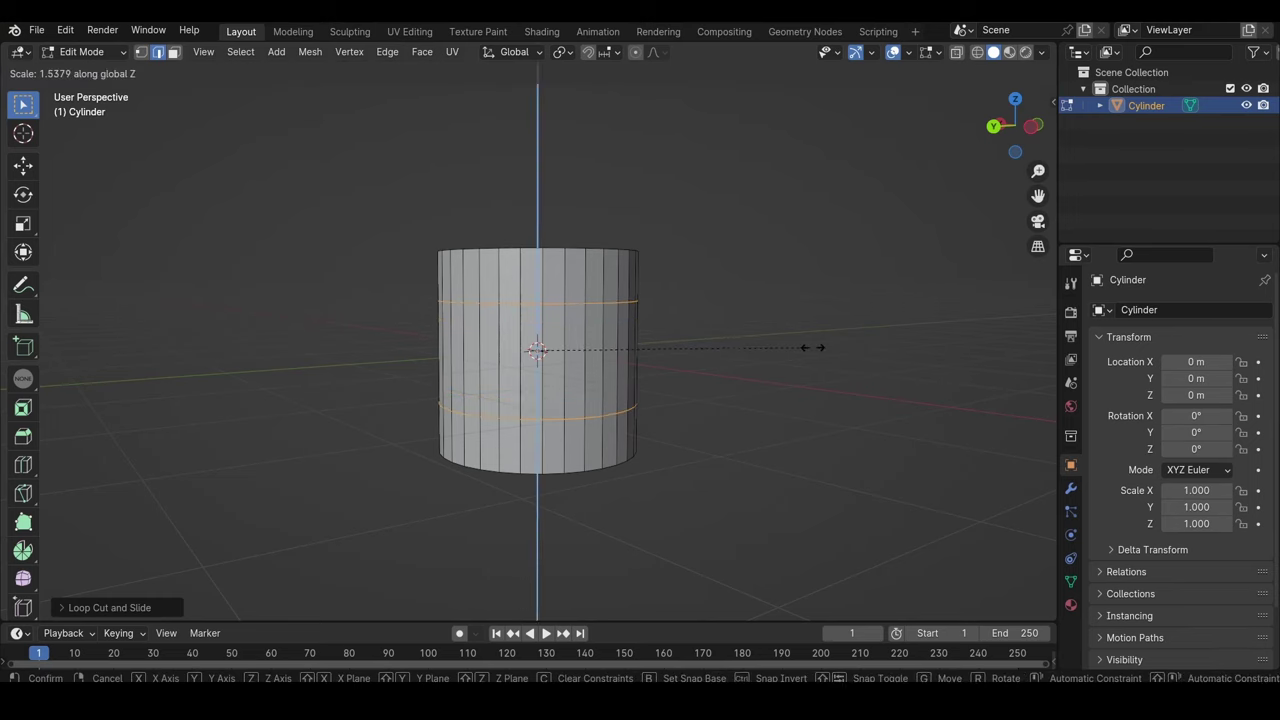
{"action": "left_click", "coordinate": [910, 348]}
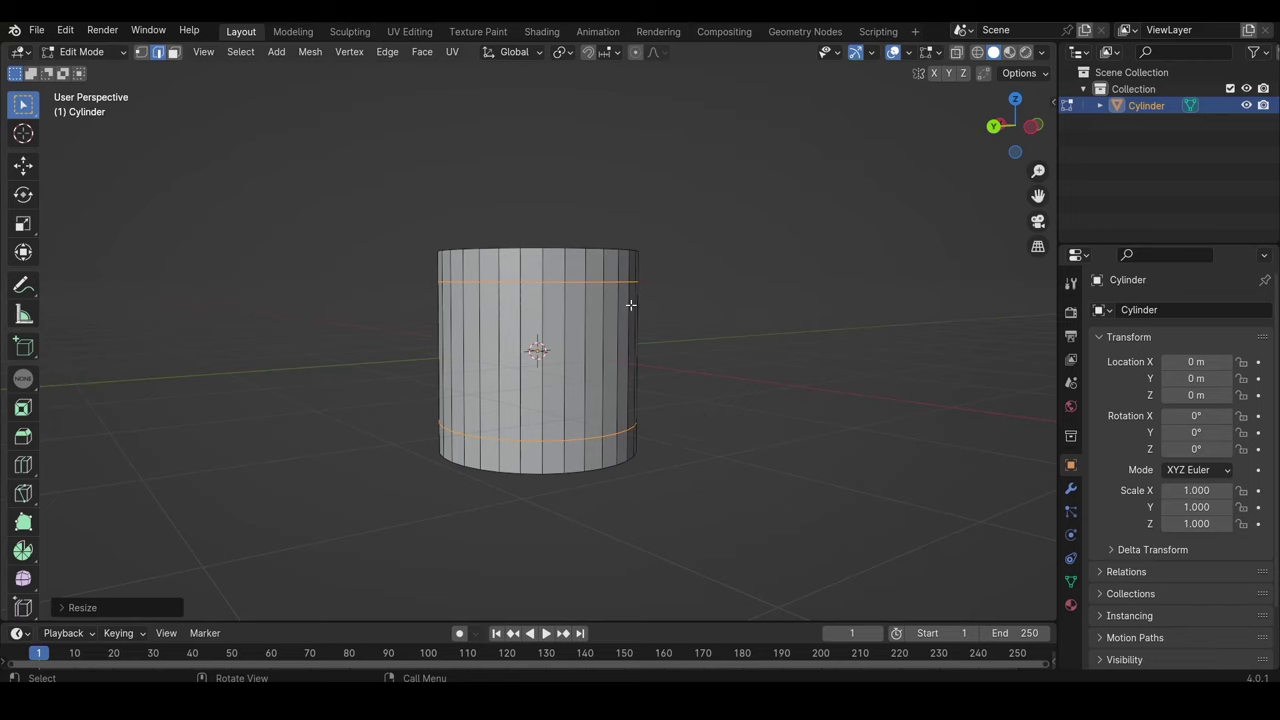
{"action": "key", "text": "ctrl+b"}
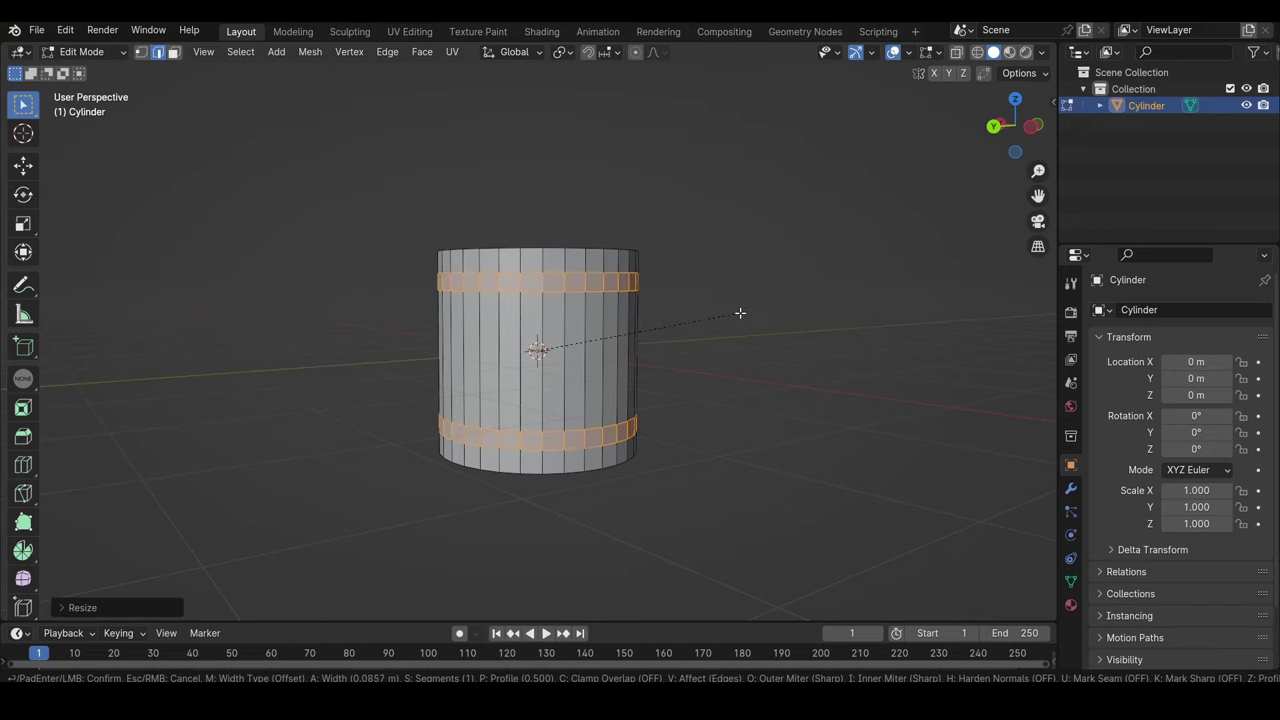
{"action": "left_click", "coordinate": [740, 313]}
- Extrude two vertically aligned faces, one in the upper band and one in the lower band, outward by about 0.08 m
{"action": "middle_click_drag", "start_coordinate": [626, 298], "coordinate": [522, 353]}
{"action": "scroll", "coordinate": [520, 354], "scroll_direction": "up", "scroll_amount": 2}
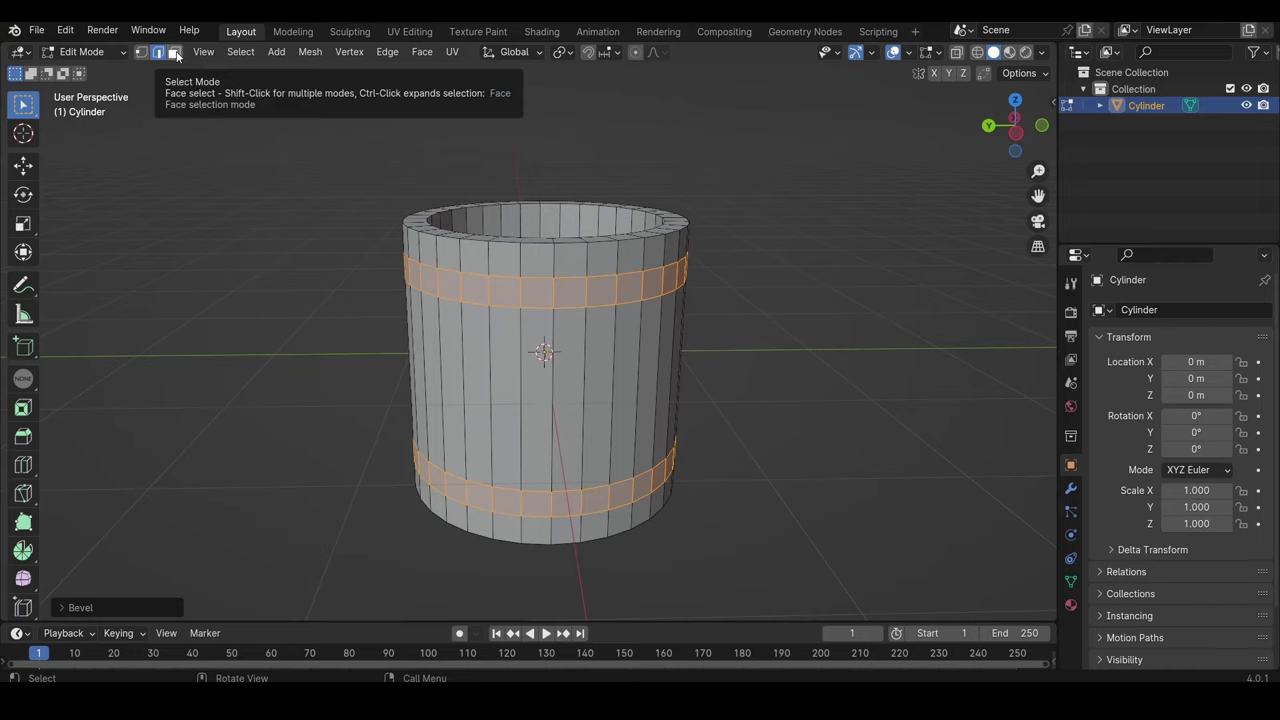
{"action": "left_click", "coordinate": [175, 53]}
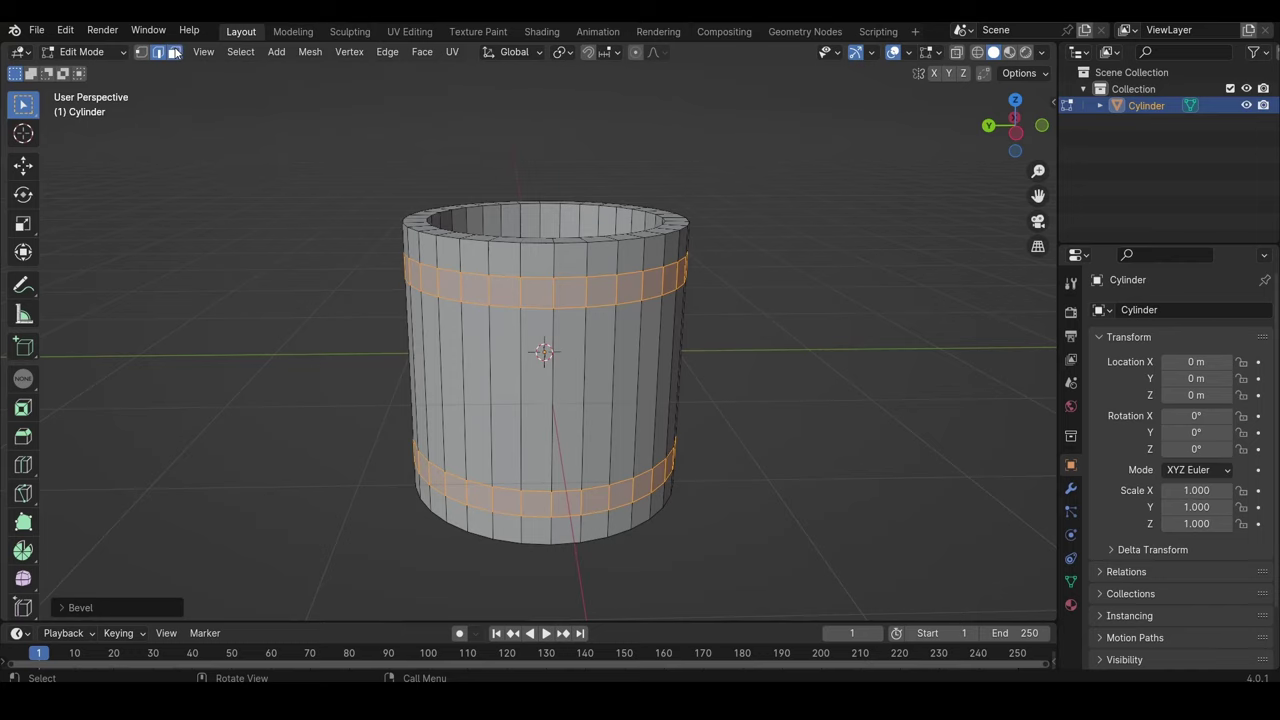
{"action": "left_click", "coordinate": [538, 300]}
{"action": "middle_click_drag", "start_coordinate": [533, 505], "coordinate": [560, 278]}
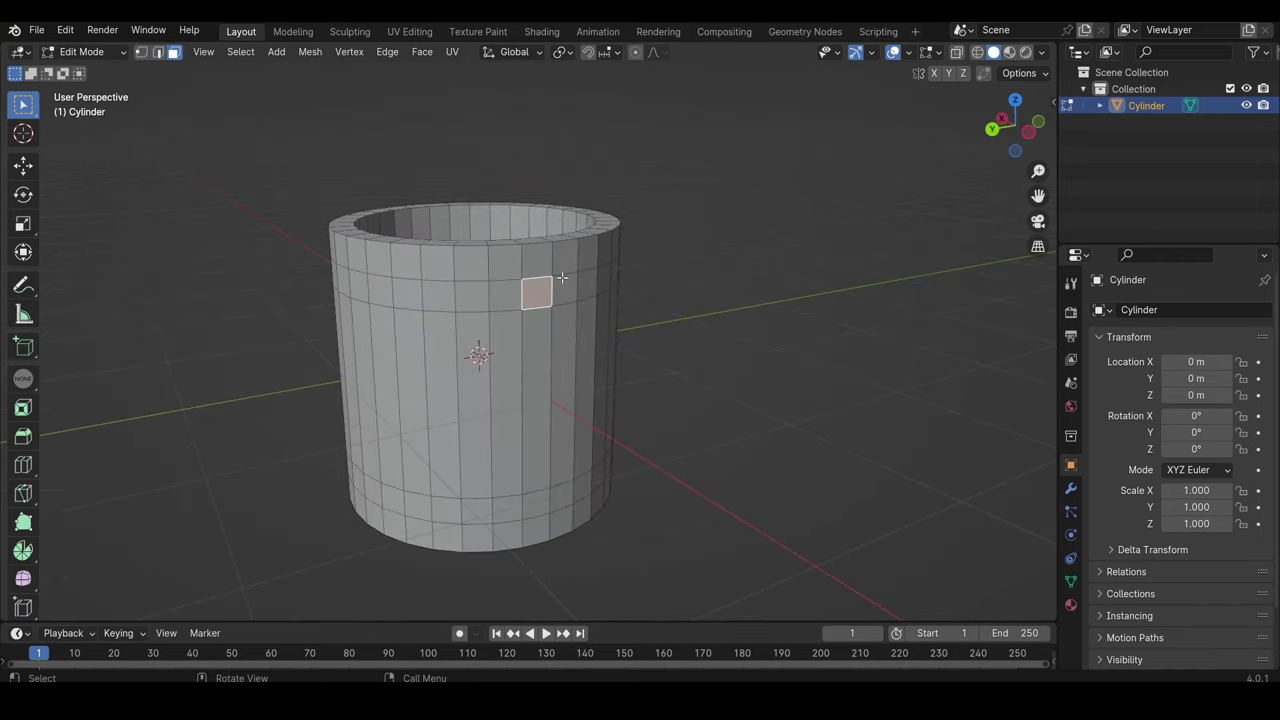
{"action": "left_click", "coordinate": [537, 506]}
{"action": "left_click", "coordinate": [541, 303]}
{"action": "left_click", "coordinate": [539, 508], "text": "shift"}
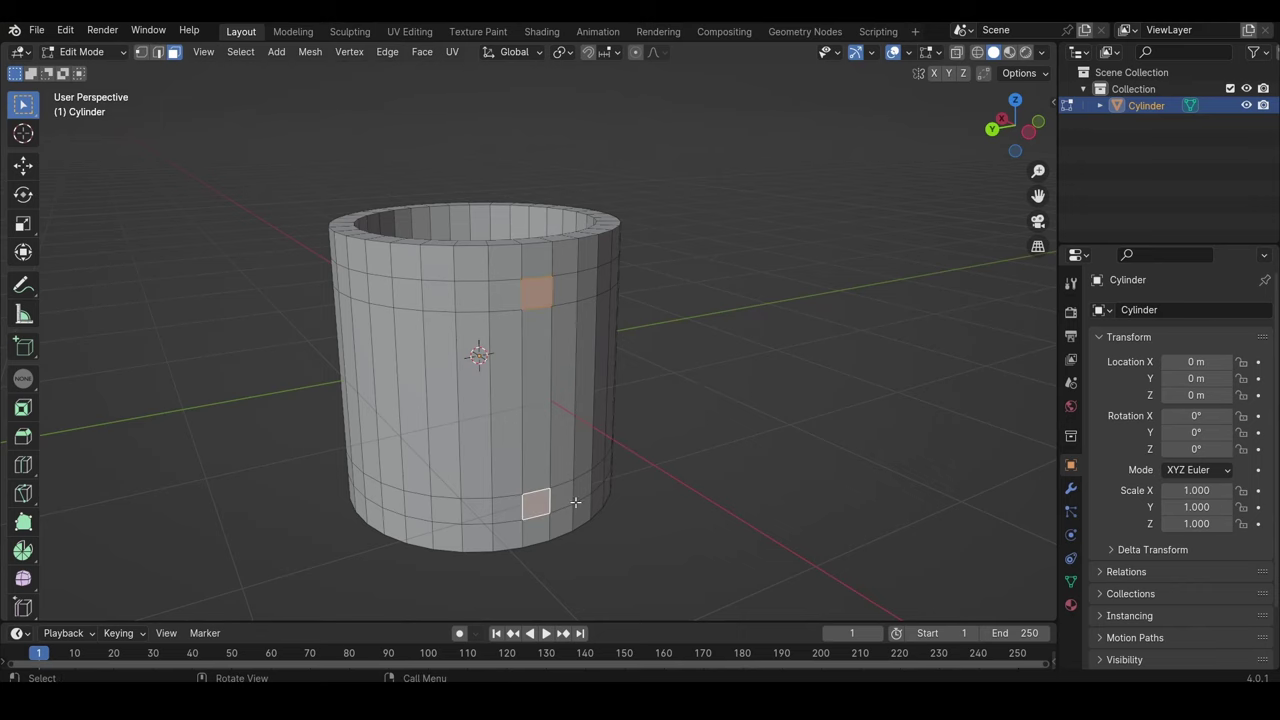
{"action": "middle_click_drag", "start_coordinate": [586, 500], "coordinate": [620, 444]}
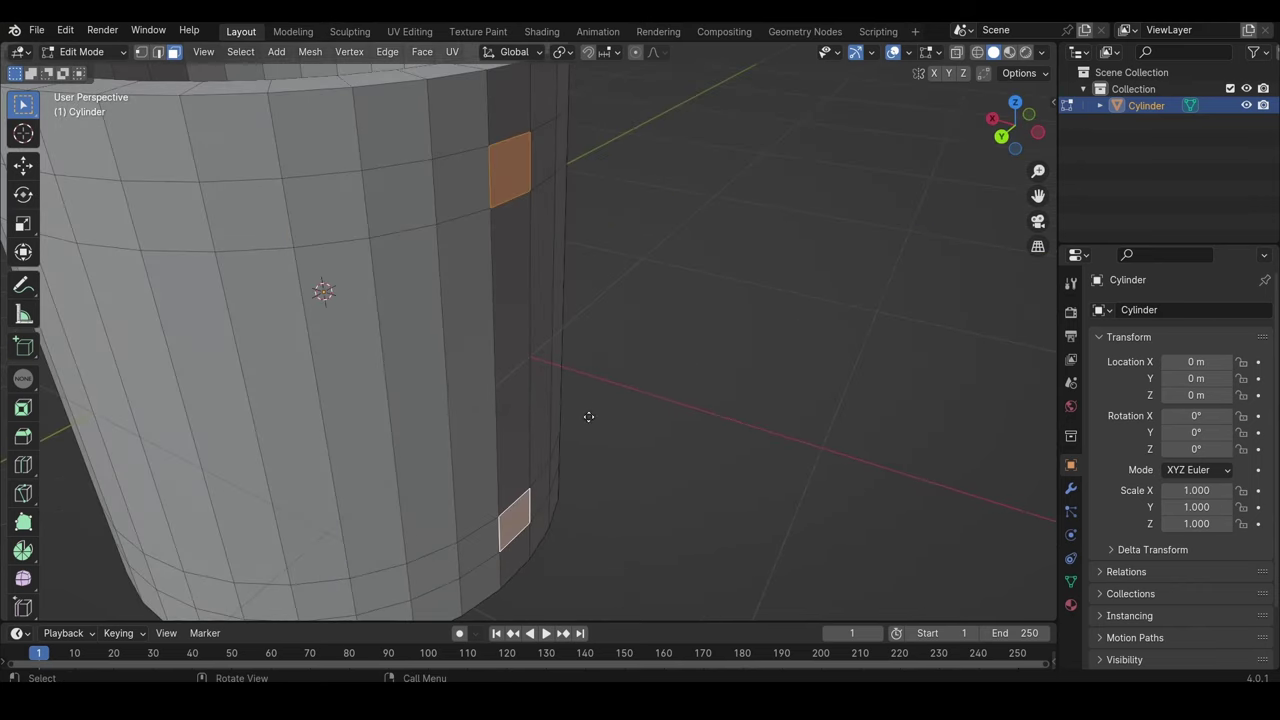
{"action": "key", "text": "e"}
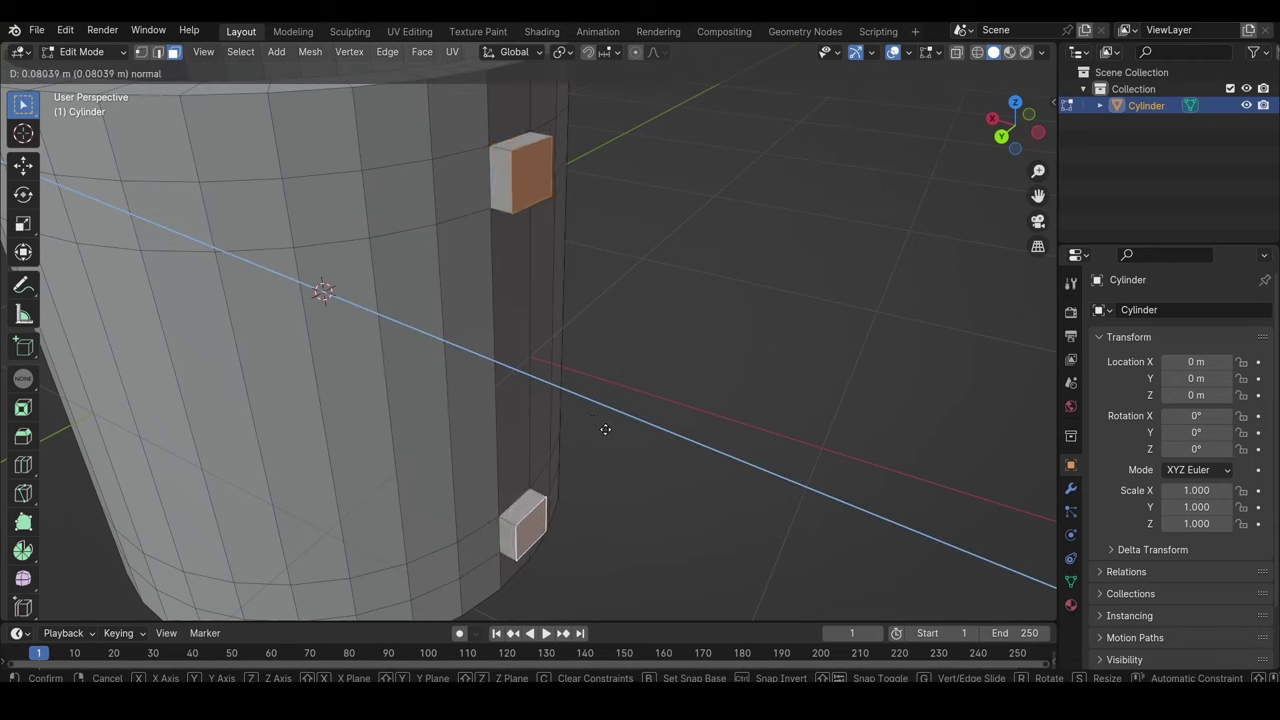
{"action": "left_click", "coordinate": [603, 428]}
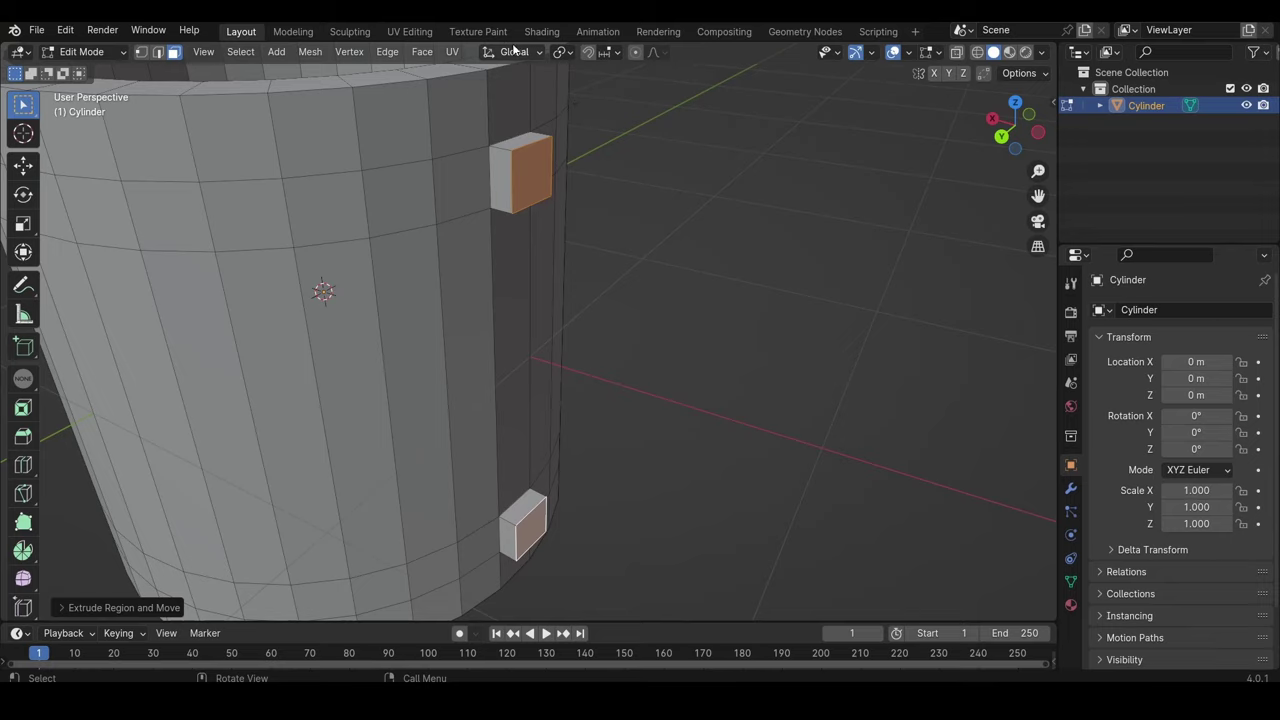
- Move the two facing edges of the handle stubs about 0.047 m towards the mug wall along the Normal orientation's Z axis
{"action": "left_click", "coordinate": [537, 55]}
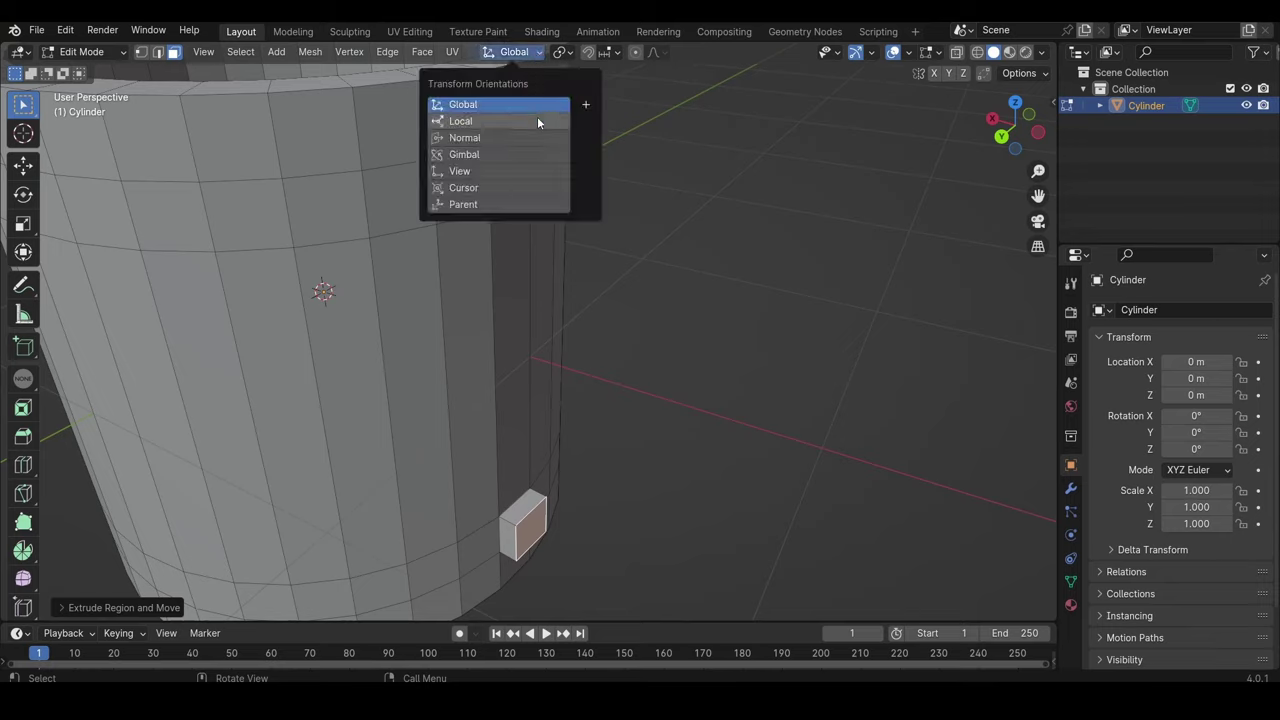
{"action": "left_click", "coordinate": [468, 138]}
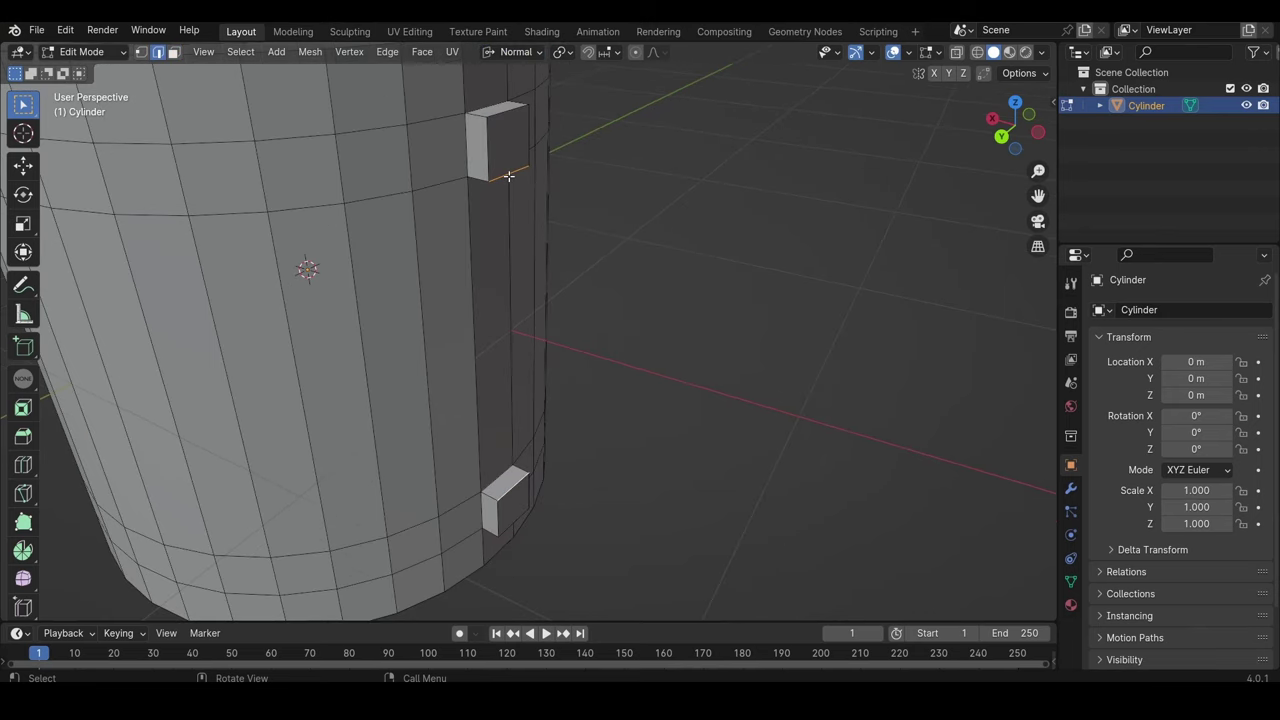
{"action": "middle_click_drag", "start_coordinate": [518, 247], "coordinate": [509, 366]}
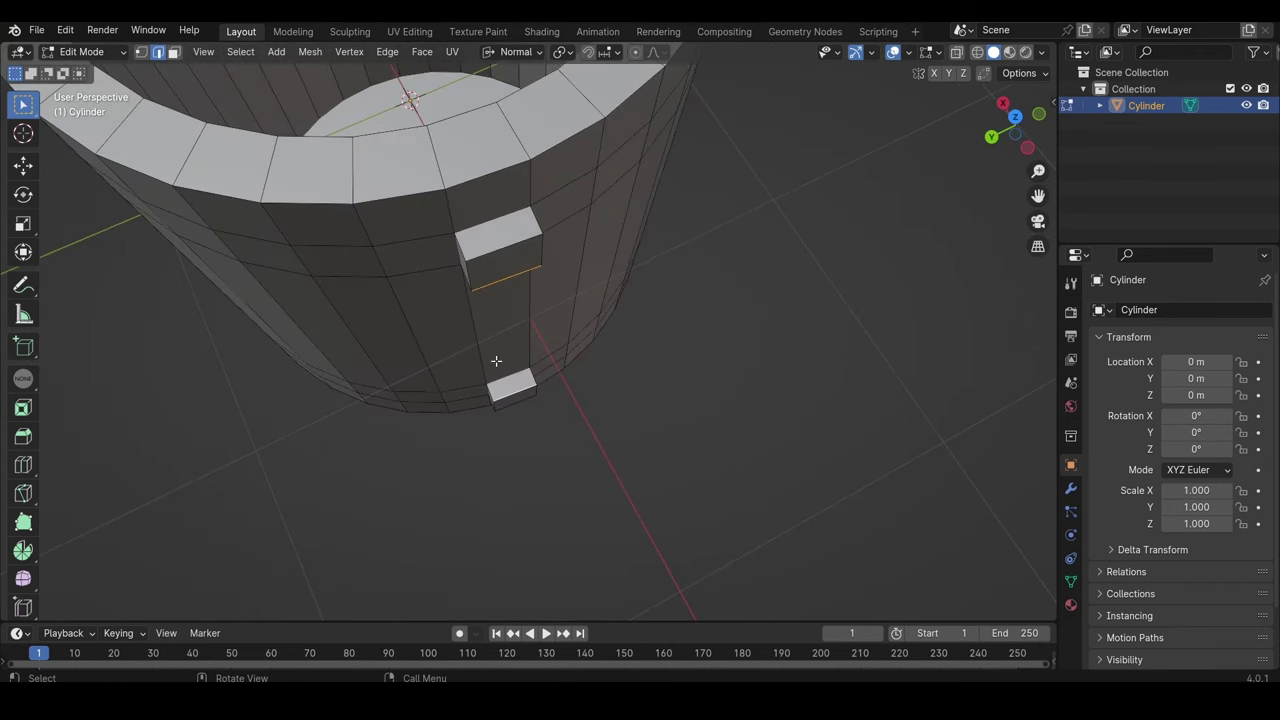
{"action": "key", "text": "g"}
{"action": "key", "text": "y"}
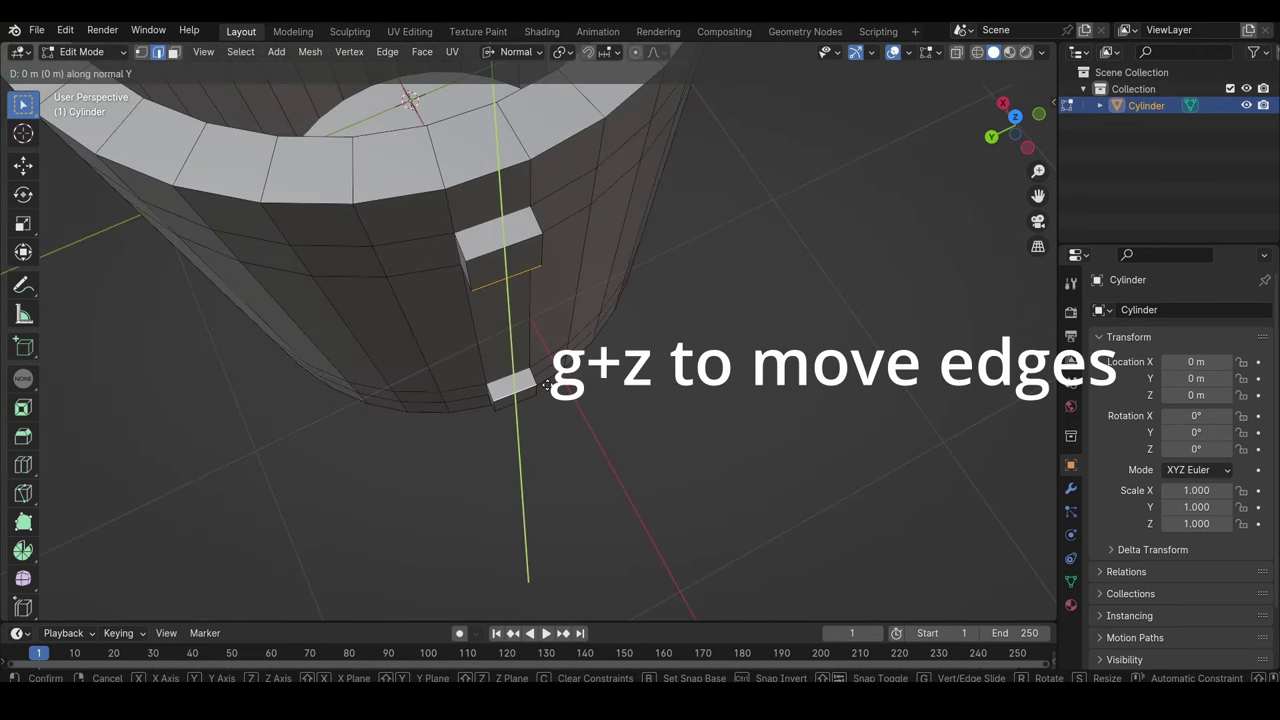
{"action": "key", "text": "z"}
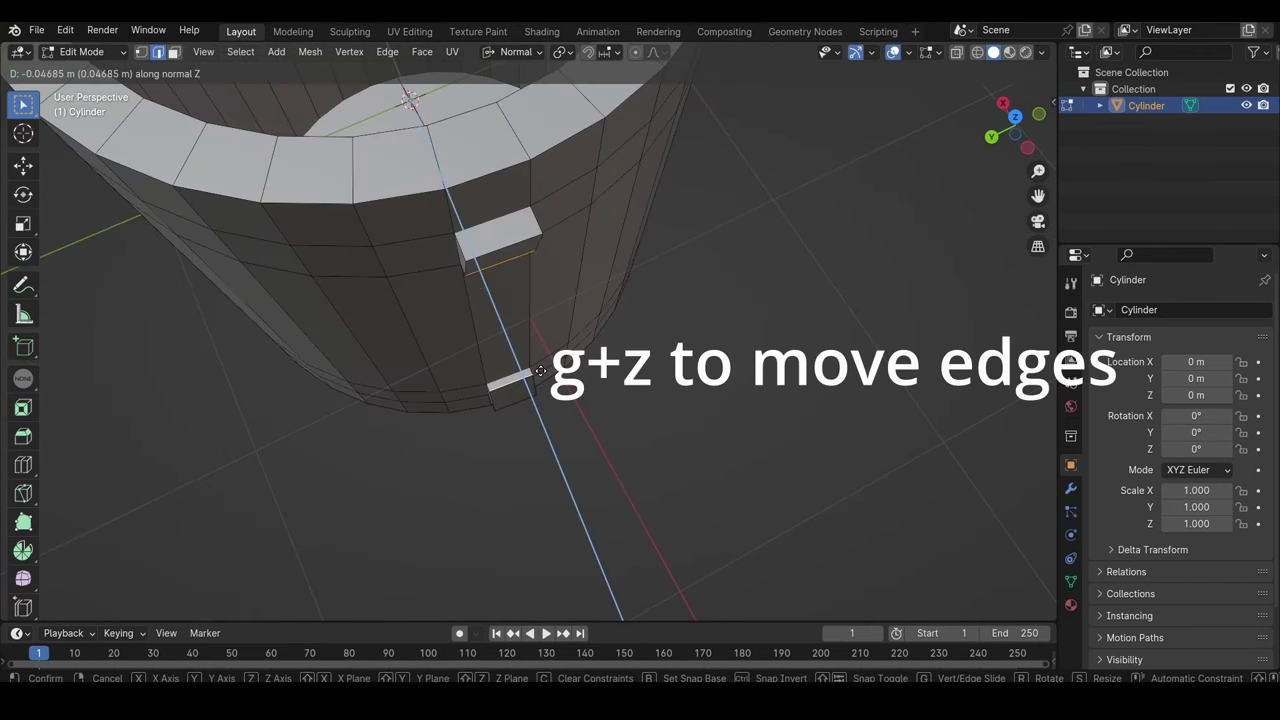
{"action": "left_click", "coordinate": [538, 369]}
- Bridge the slanted end faces of the upper and lower handle stubs with Bridge Edge Loops
{"action": "middle_click_drag", "start_coordinate": [538, 369], "coordinate": [480, 329]}
{"action": "left_click", "coordinate": [173, 52]}
{"action": "left_click", "coordinate": [470, 85]}
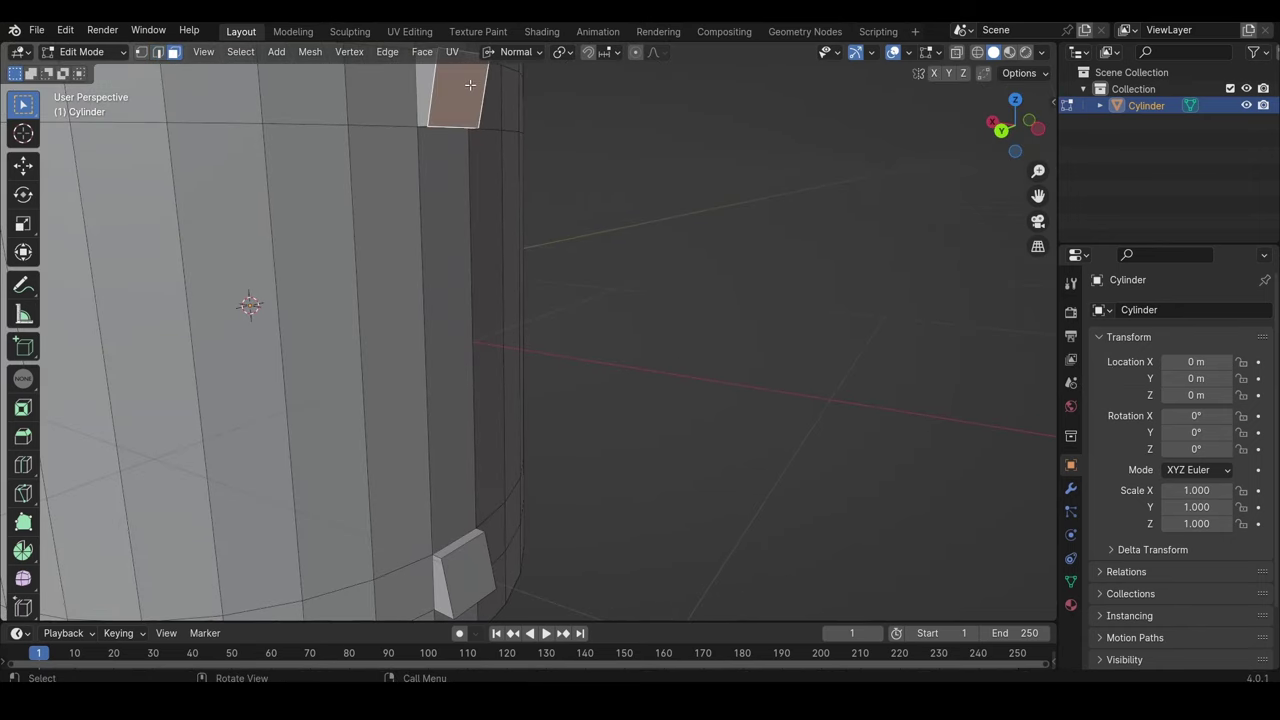
{"action": "left_click", "coordinate": [472, 563], "text": "shift"}
{"action": "middle_click_drag", "start_coordinate": [472, 563], "coordinate": [487, 404]}
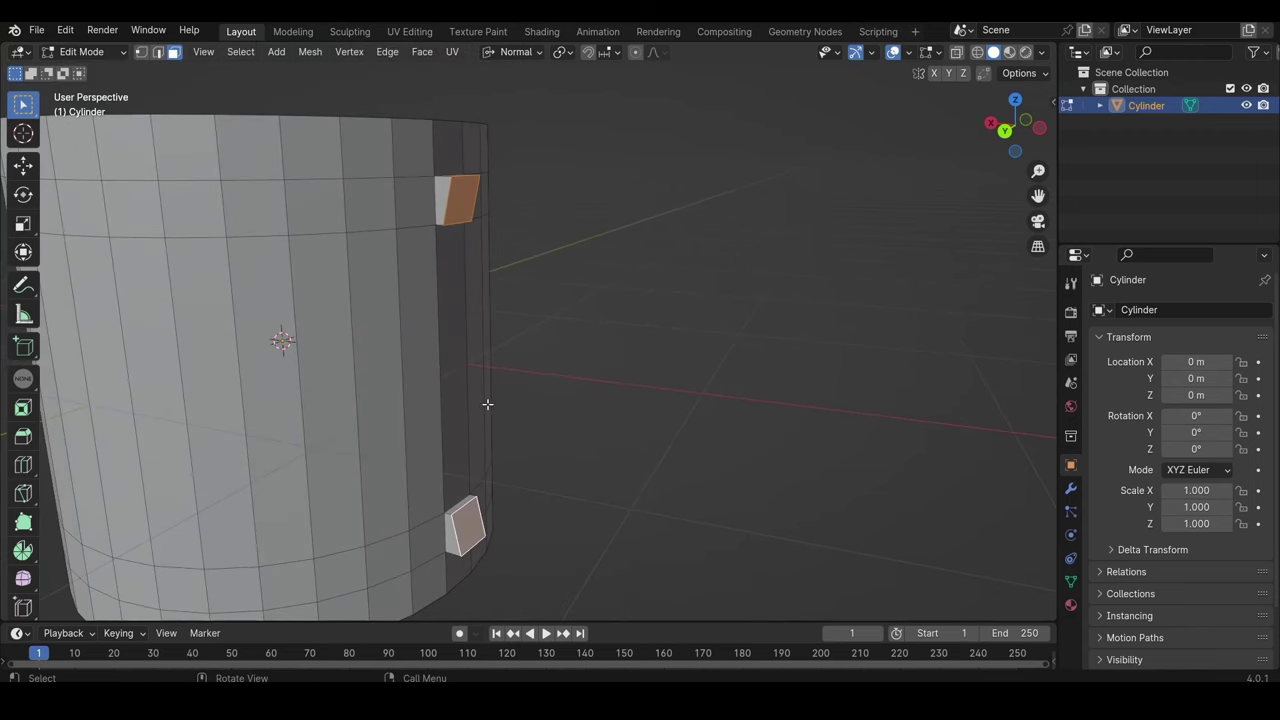
{"action": "key", "text": "ctrl+e"}
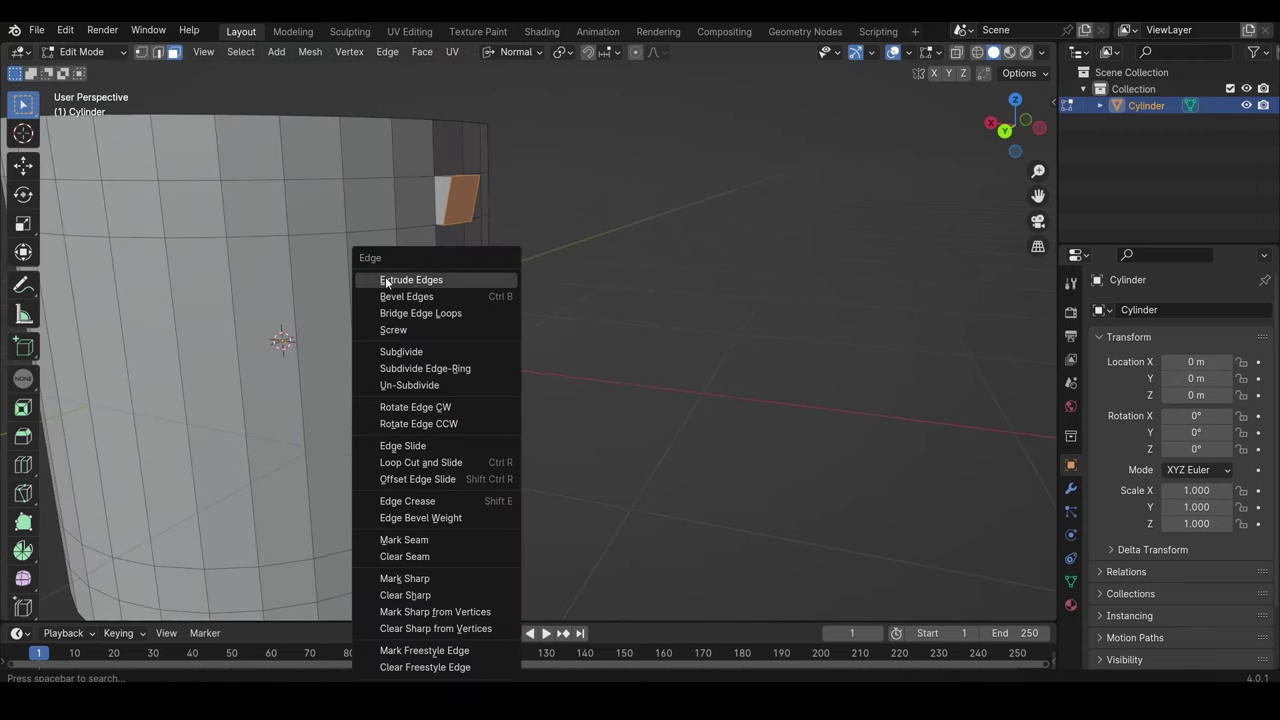
{"action": "left_click", "coordinate": [480, 315]}
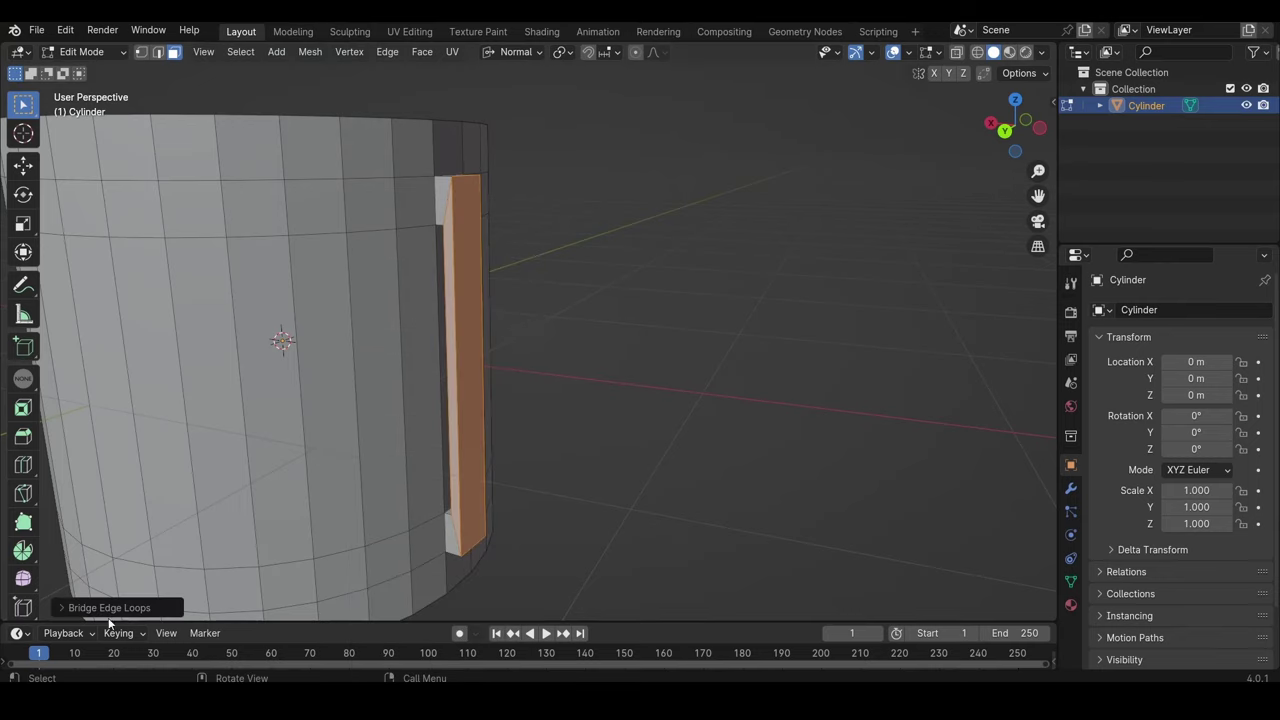
- Set the bridge's number of cuts to 20 to form a curved handle
{"action": "left_click", "coordinate": [104, 610]}
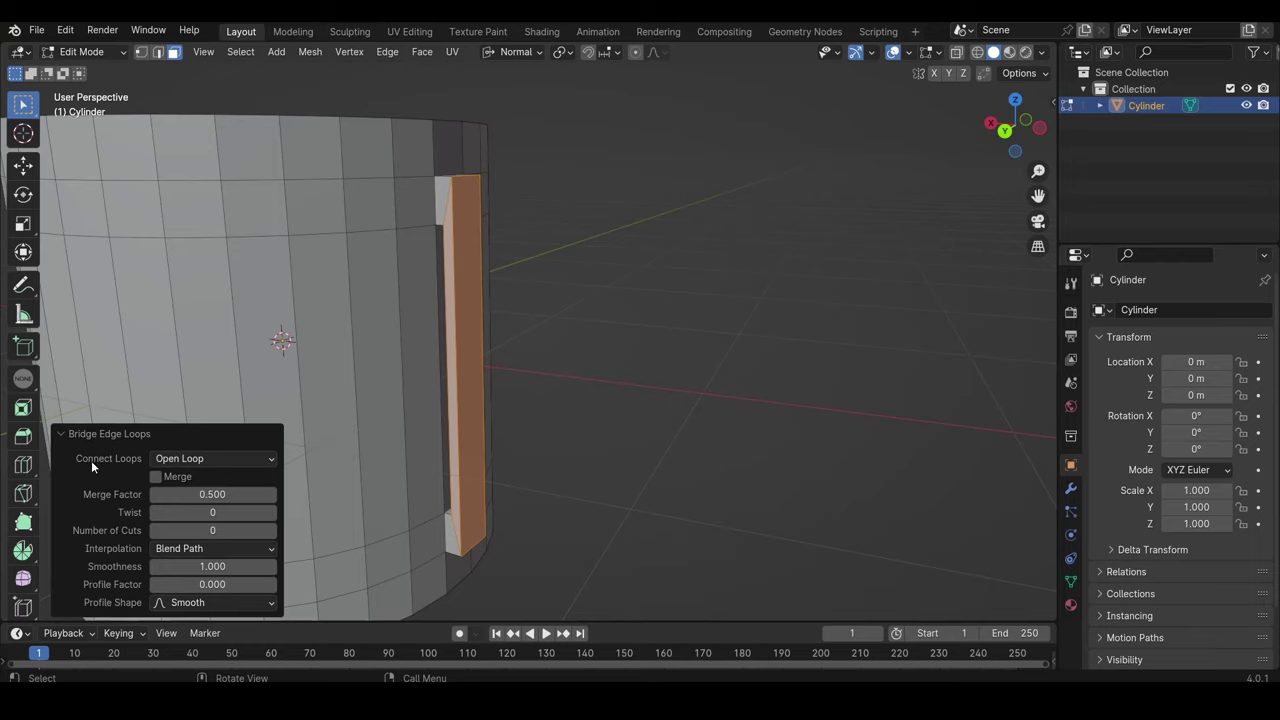
{"action": "left_click", "coordinate": [200, 530]}
{"action": "type", "text": "12"}
{"action": "key", "text": "Return"}
{"action": "left_click_drag", "start_coordinate": [212, 530], "coordinate": [240, 530]}
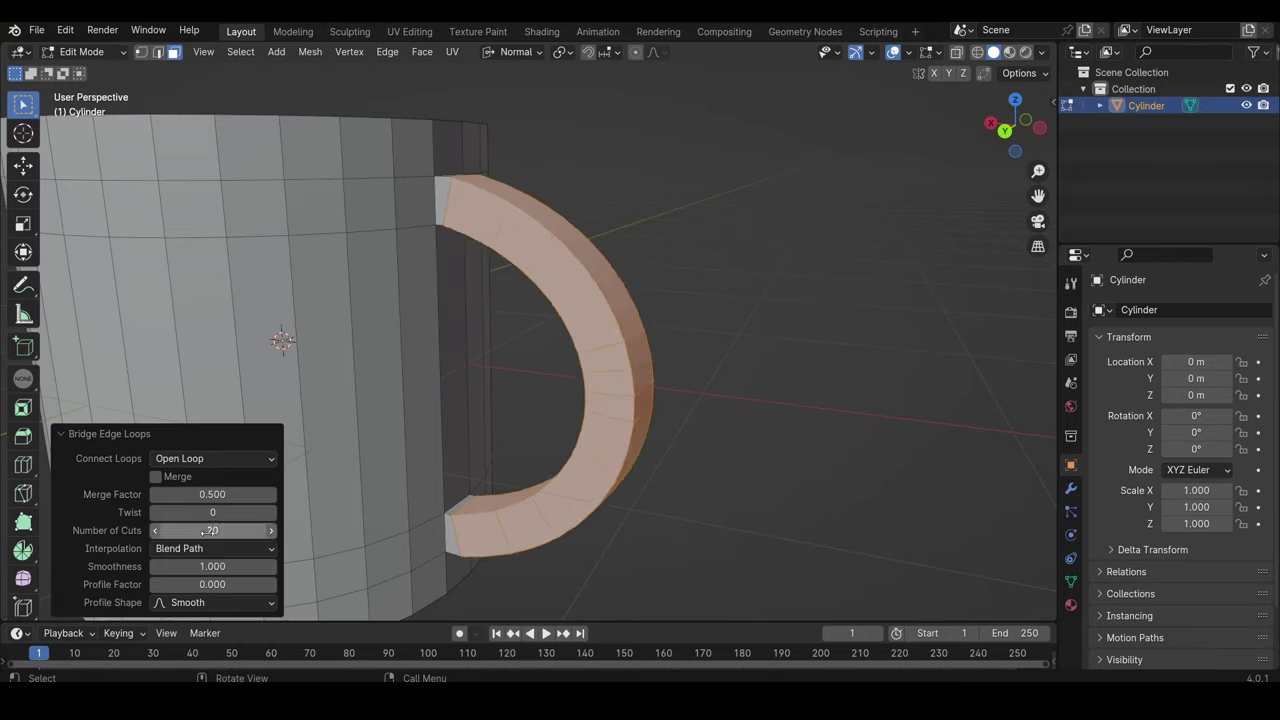
{"action": "left_click", "coordinate": [176, 436]}
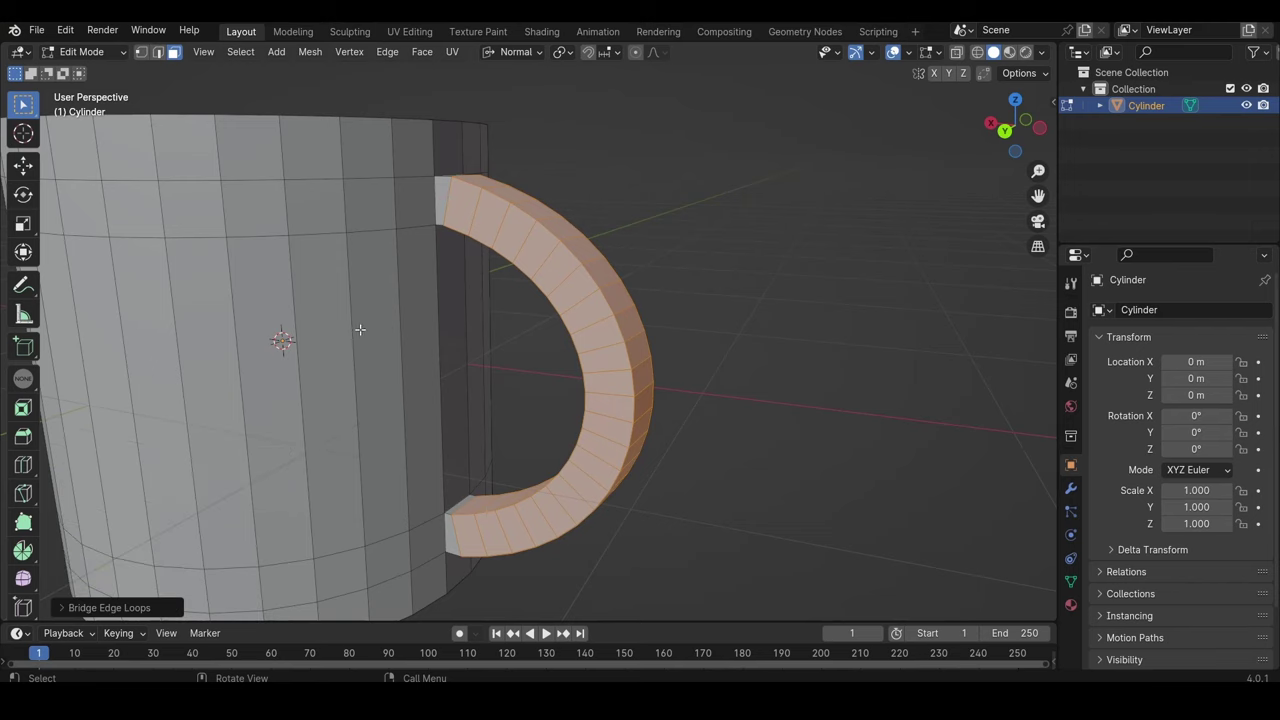
- Add a Subdivision Surface modifier to the mug
{"action": "middle_click_drag", "start_coordinate": [359, 329], "coordinate": [537, 352]}
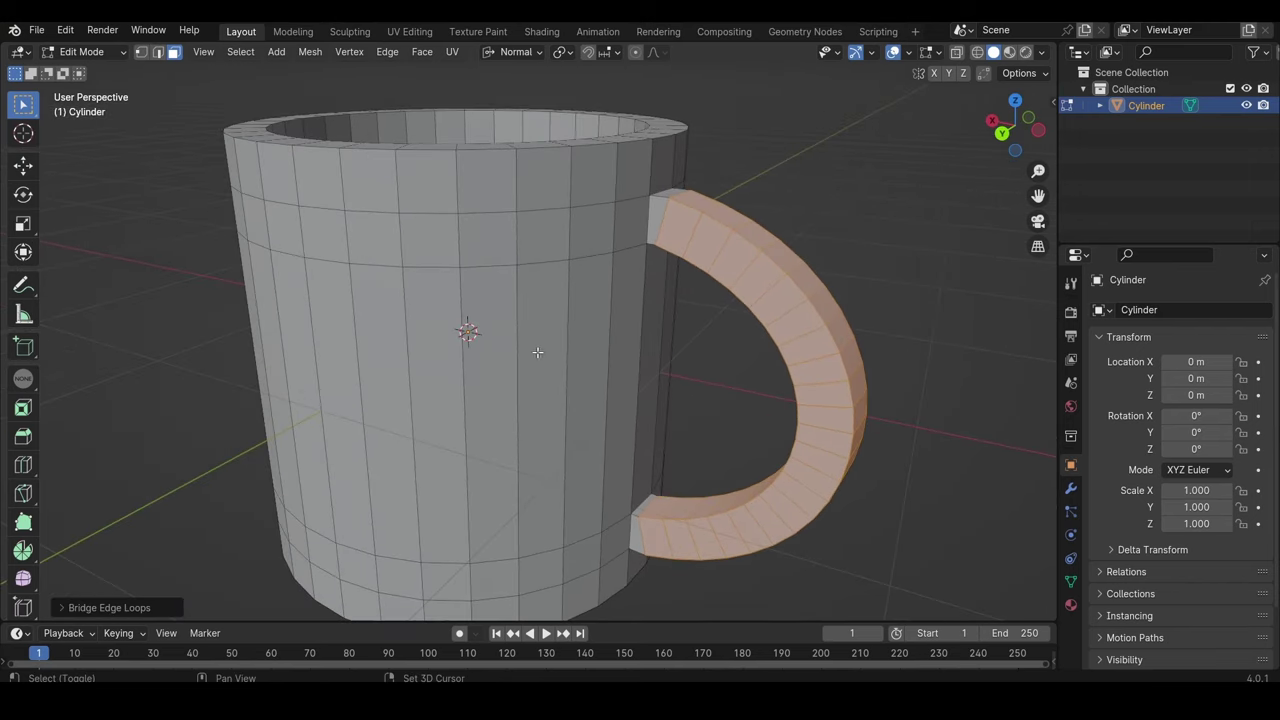
{"action": "left_click", "coordinate": [1070, 488]}
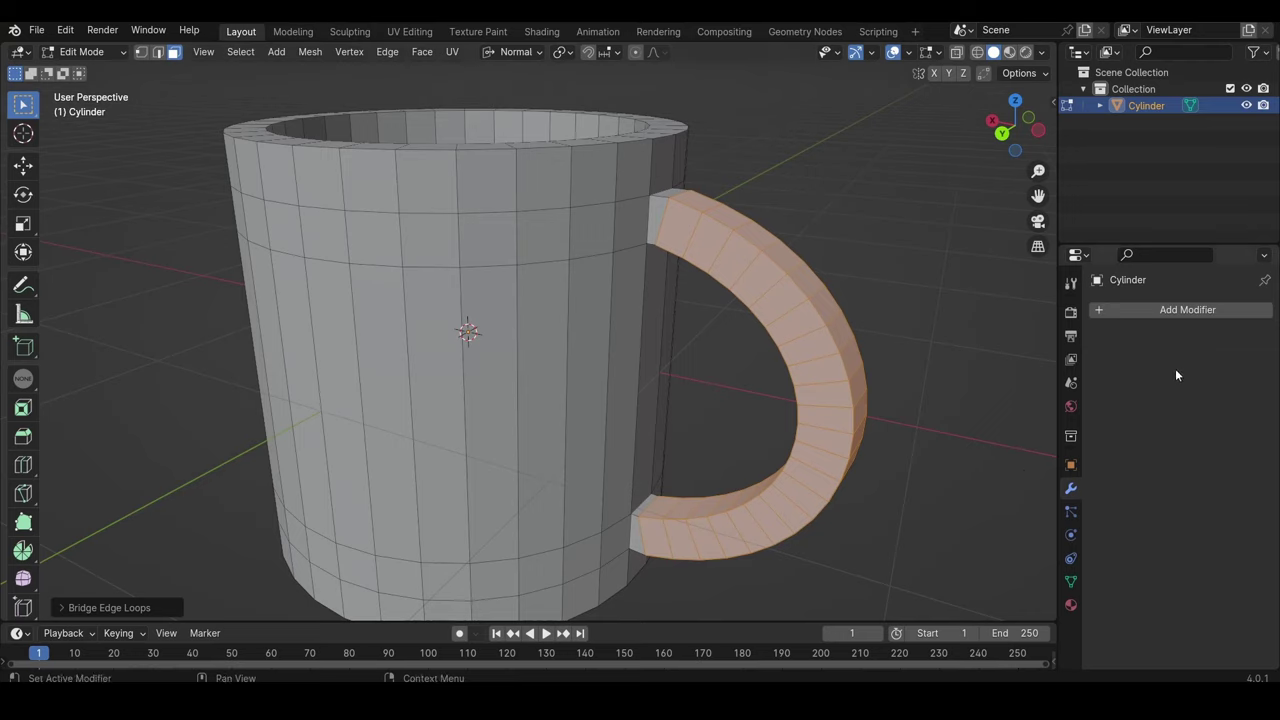
{"action": "left_click", "coordinate": [1166, 309]}
{"action": "mouse_move", "coordinate": [1166, 309]}
{"action": "mouse_move", "coordinate": [1104, 293]}
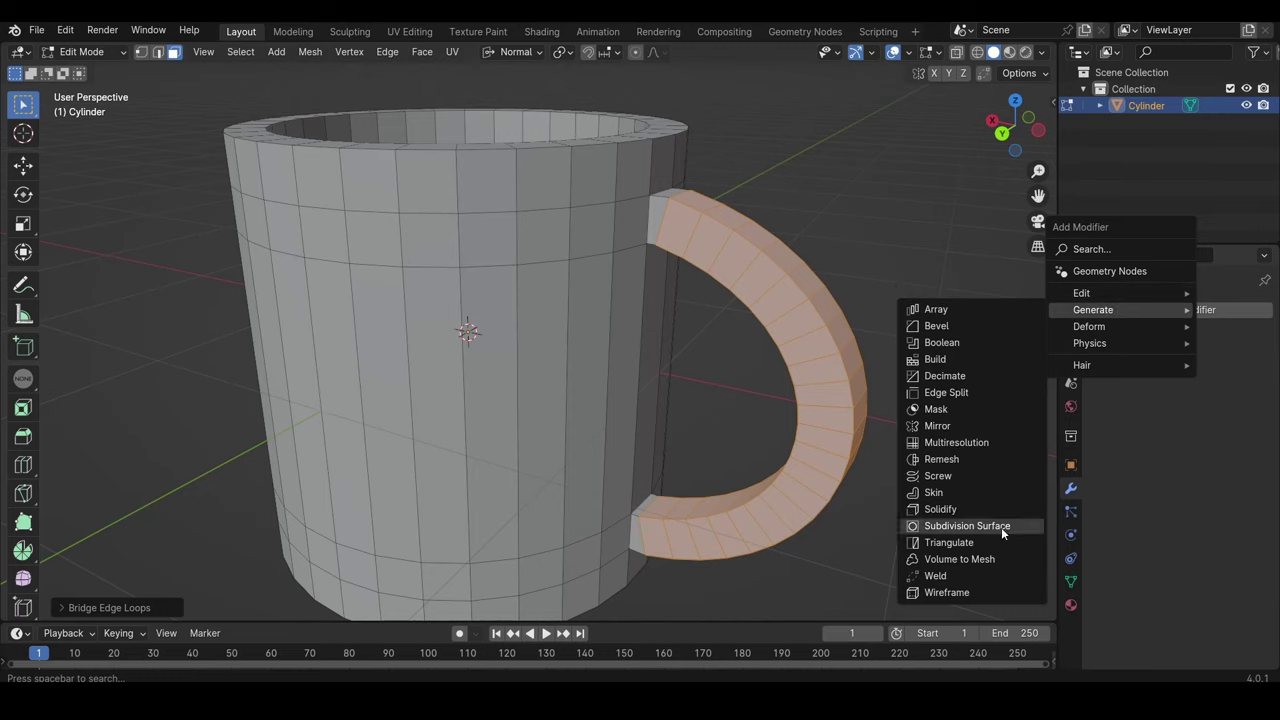
{"action": "left_click", "coordinate": [1117, 249]}
{"action": "type", "text": "sub"}
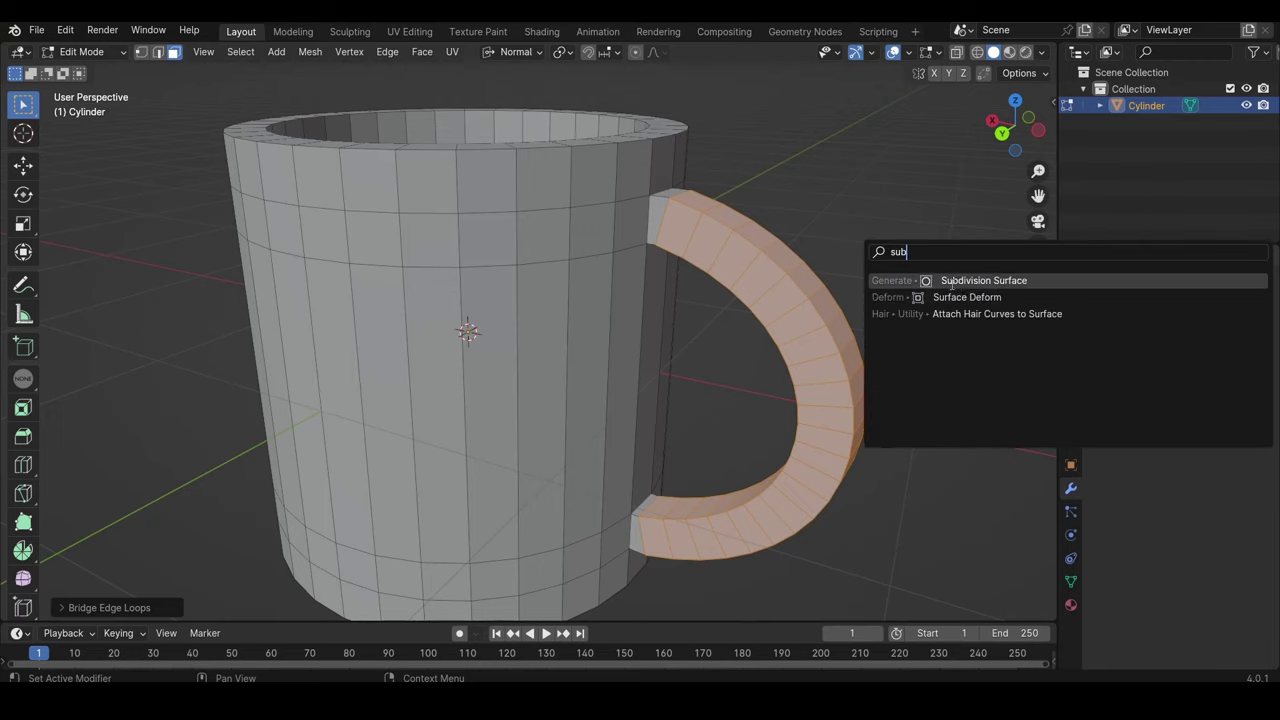
{"action": "left_click", "coordinate": [984, 281]}
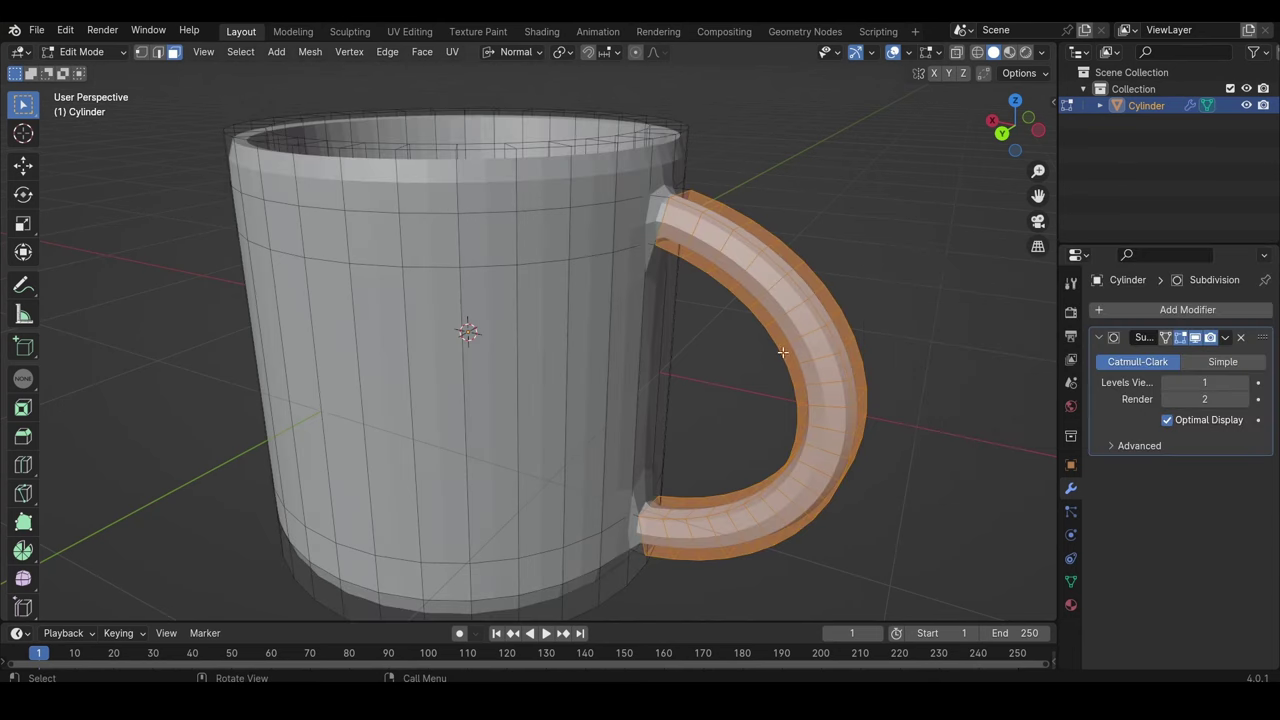
- Set the subdivision levels to 2 for the viewport and 3 for the render
{"action": "middle_click_drag", "start_coordinate": [600, 300], "coordinate": [563, 337]}
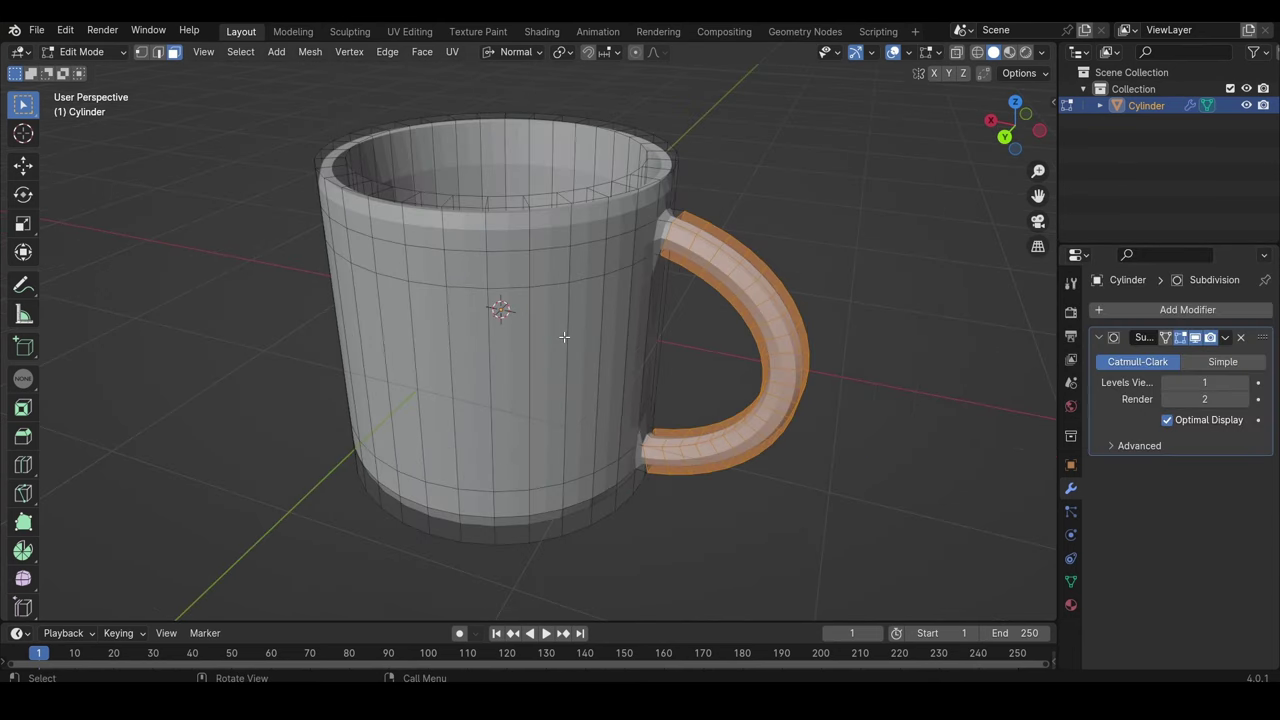
{"action": "left_click", "coordinate": [1246, 385]}
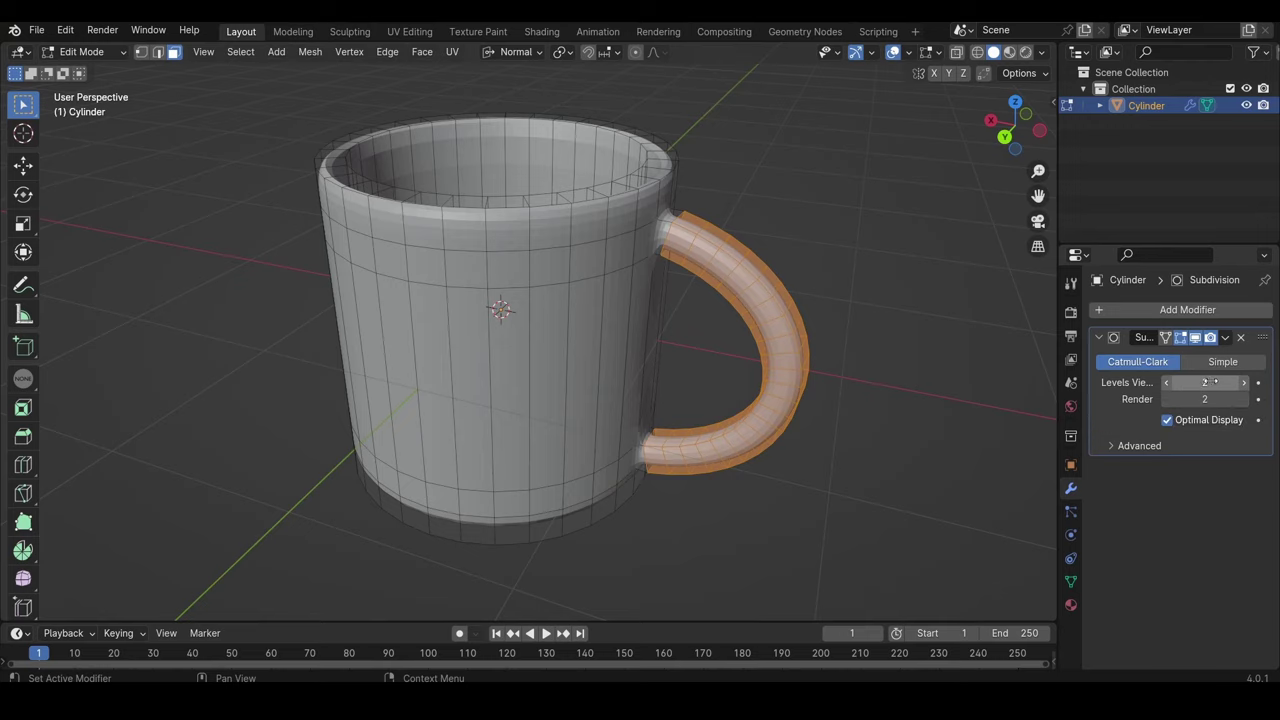
{"action": "left_click", "coordinate": [1245, 400]}
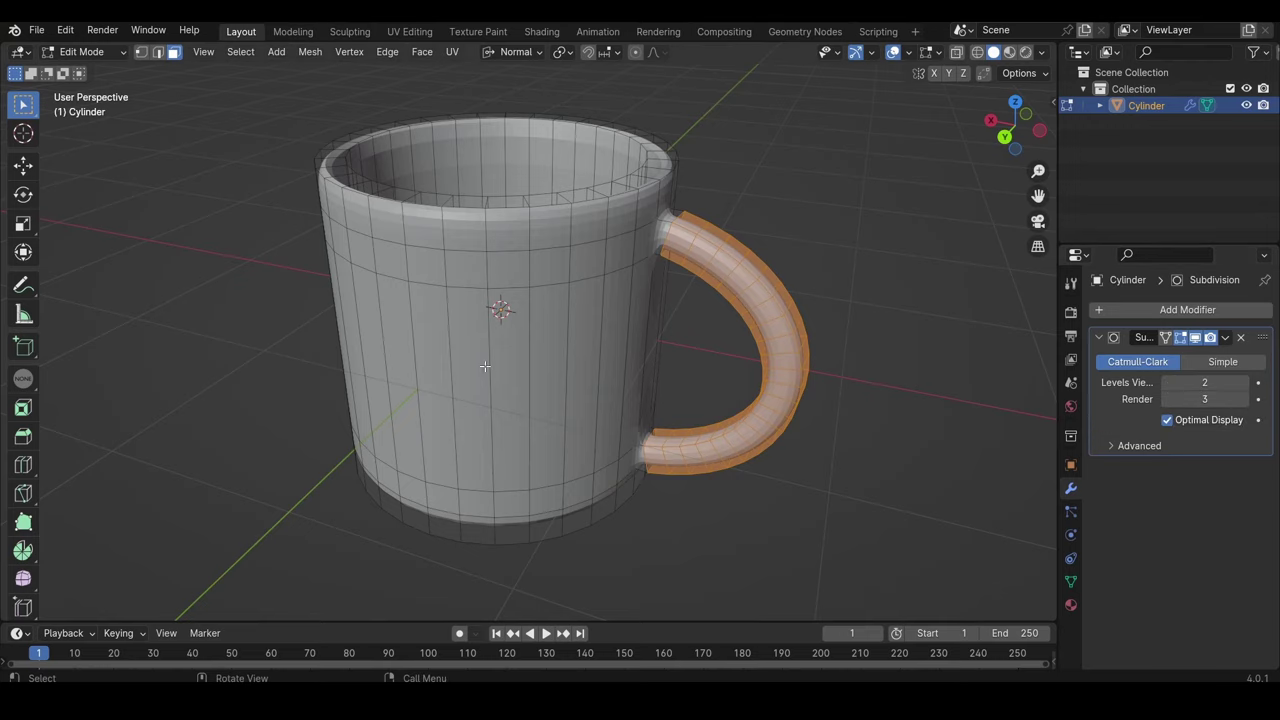
- Add a horizontal loop cut around the outer wall between the rim and the upper band, slightly below the rim
{"action": "middle_click_drag", "start_coordinate": [480, 366], "coordinate": [505, 335]}
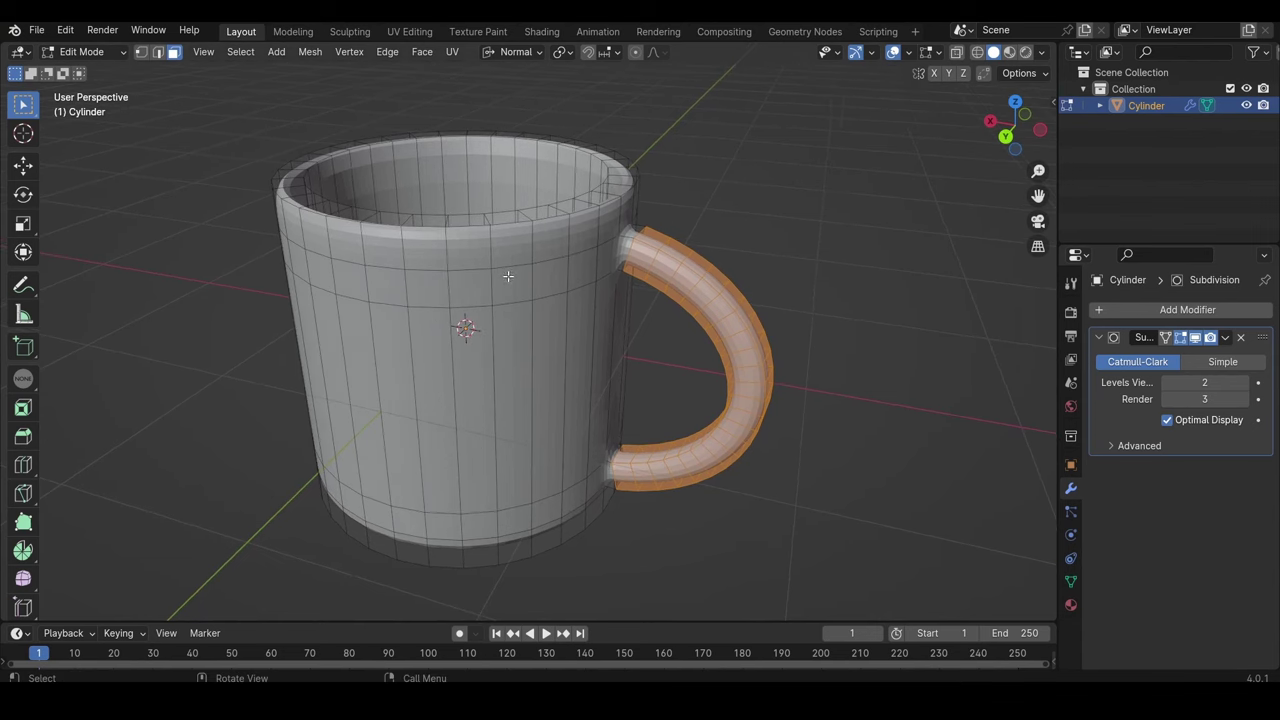
{"action": "scroll", "coordinate": [508, 276], "scroll_direction": "up", "scroll_amount": 4}
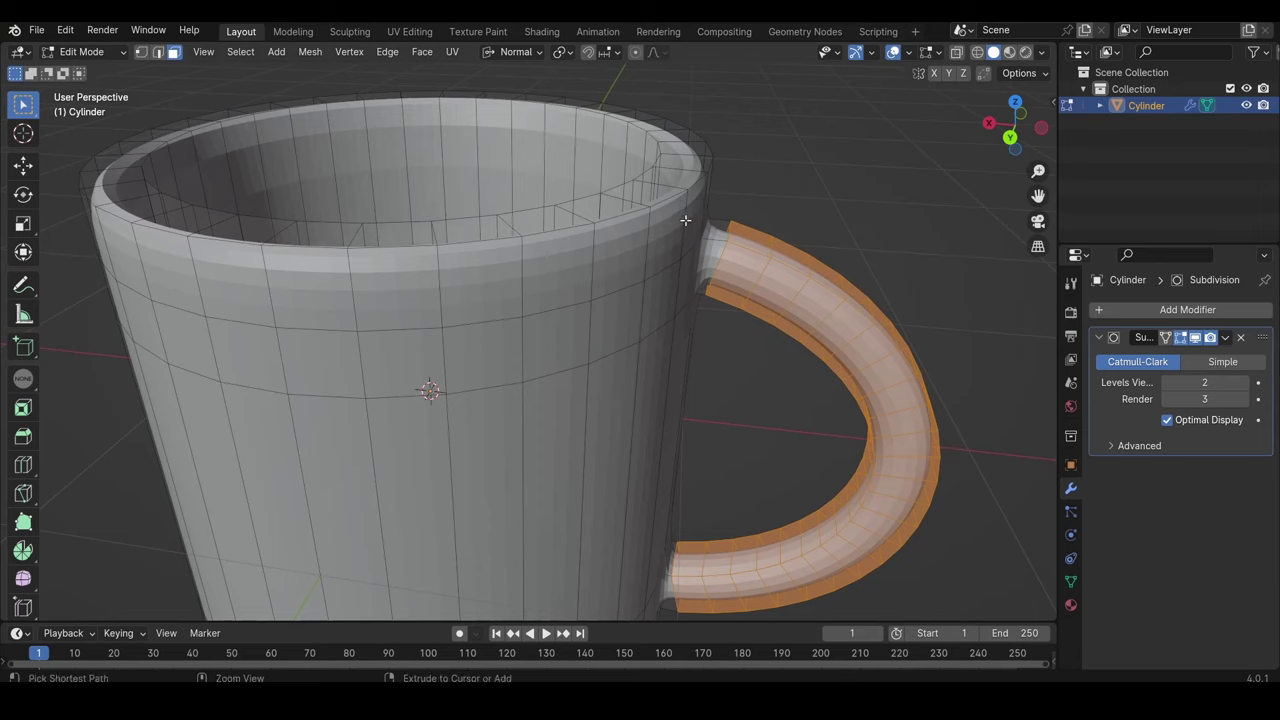
{"action": "key", "text": "ctrl+r"}
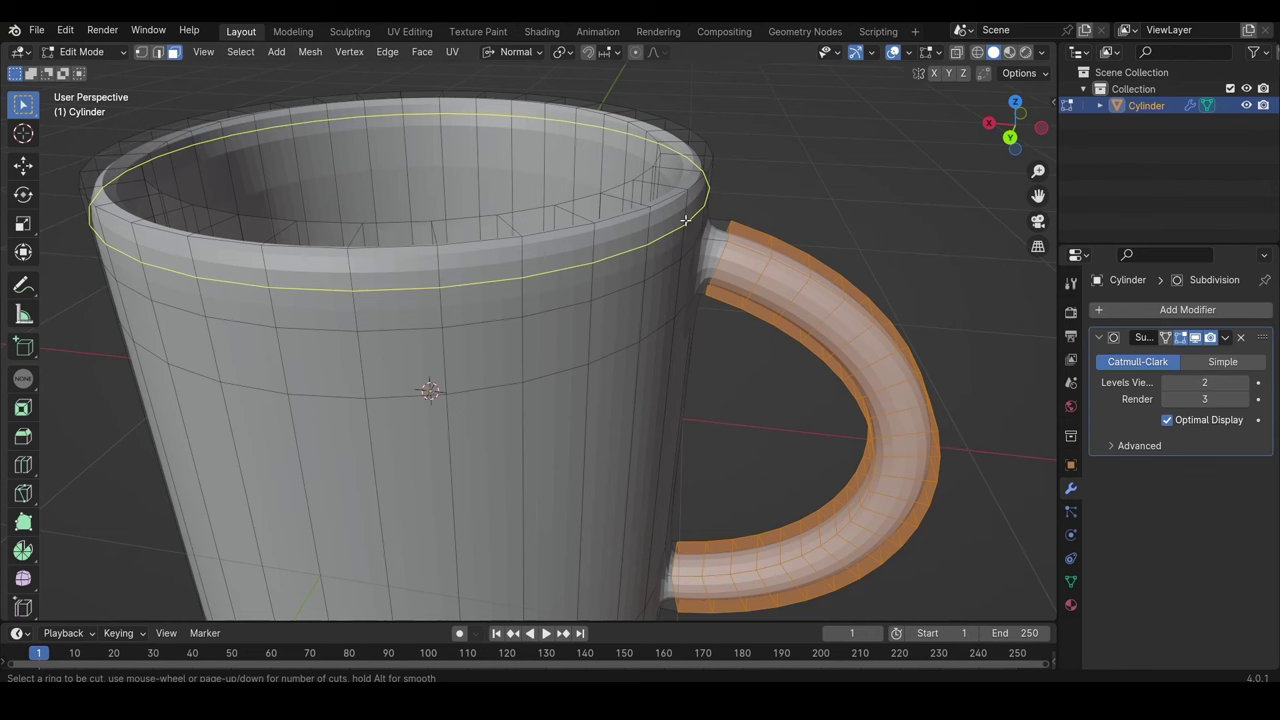
{"action": "left_click", "coordinate": [686, 220]}
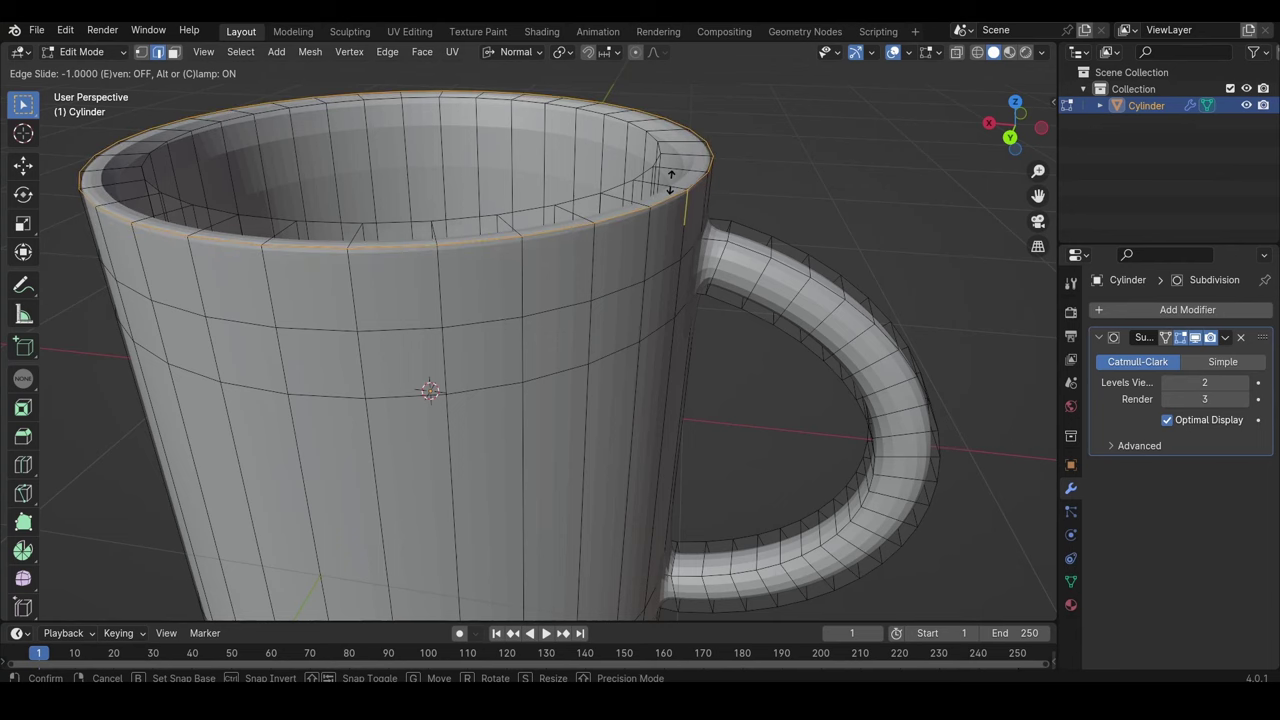
{"action": "left_click", "coordinate": [663, 212]}
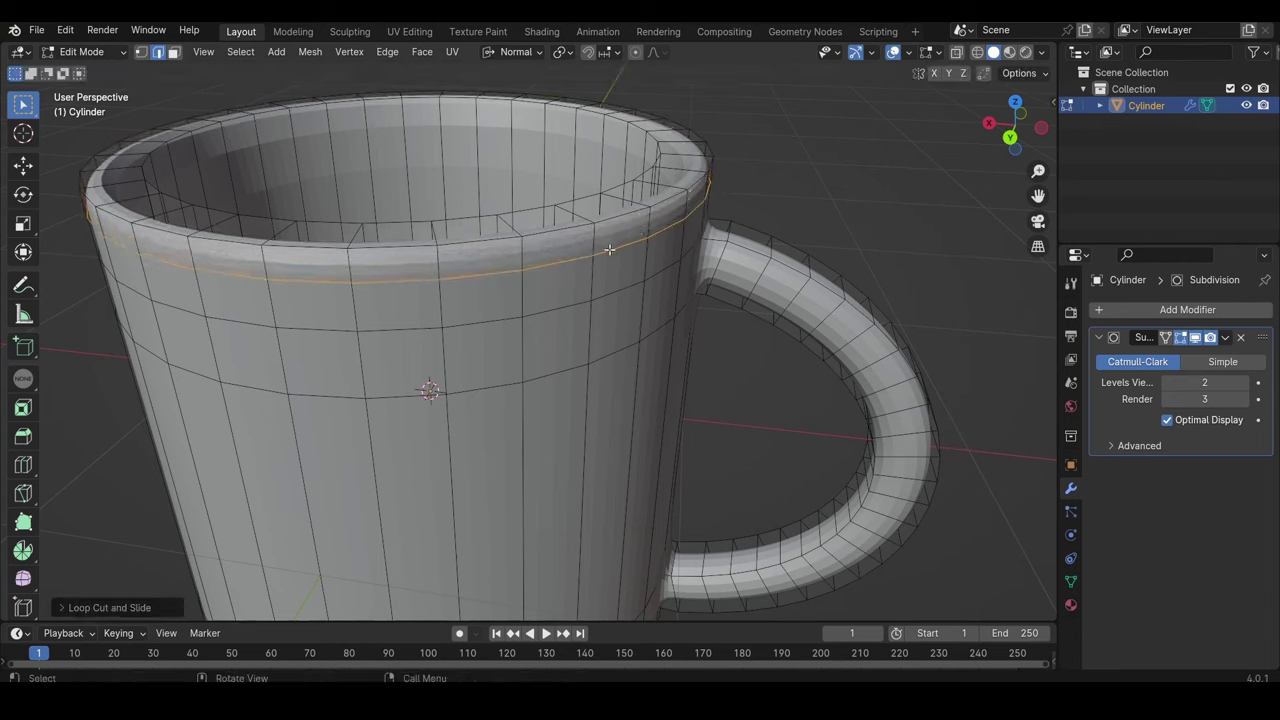
- Add a horizontal loop cut around the mug's inner wall and slide it up to just below the rim
{"action": "middle_click_drag", "start_coordinate": [605, 250], "coordinate": [441, 193]}
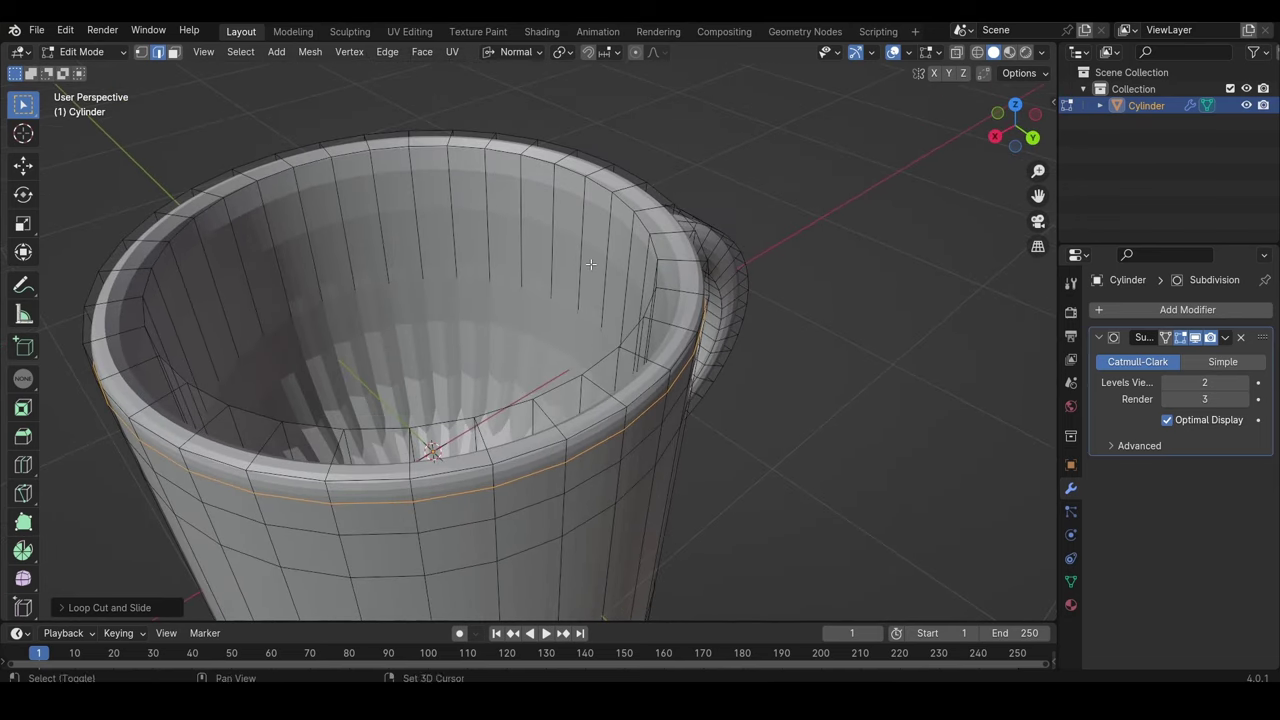
{"action": "key", "text": "ctrl+r"}
{"action": "left_click", "coordinate": [438, 182]}
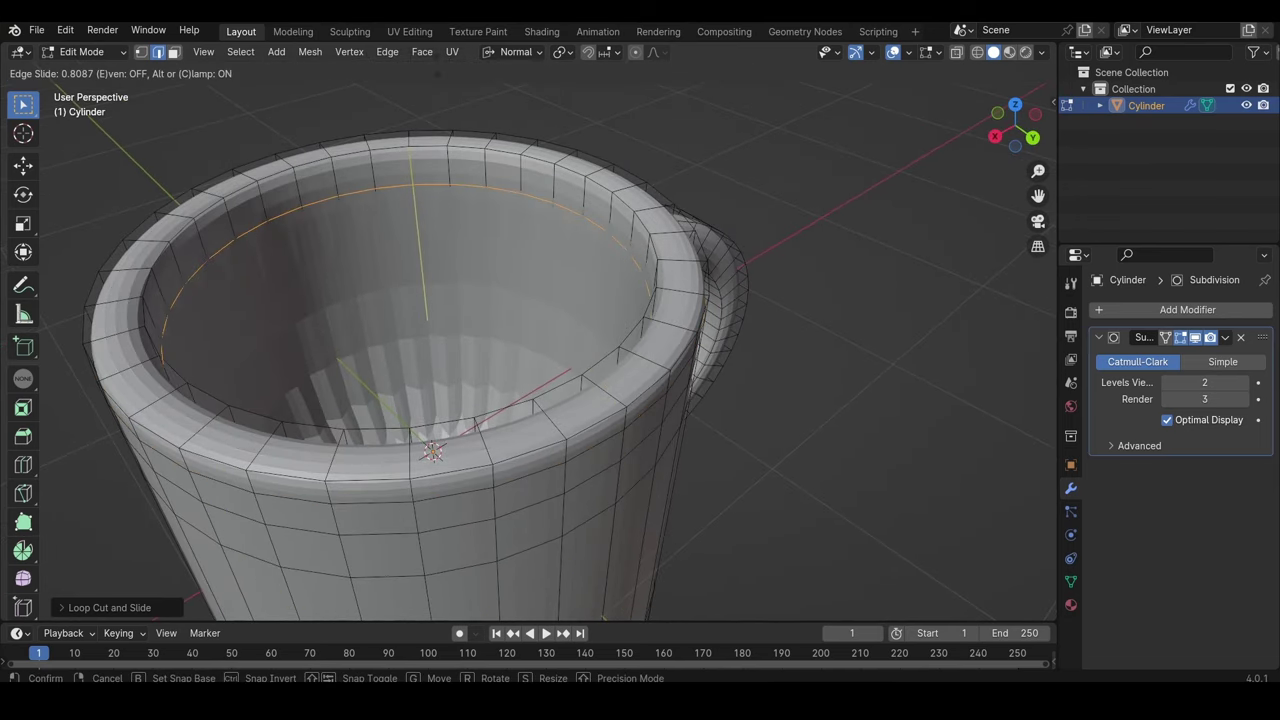
{"action": "left_click", "coordinate": [416, 230]}
- Inset the mug's inner floor face, keeping the new loop right at the floor's outer edge
{"action": "middle_click_drag", "start_coordinate": [416, 230], "coordinate": [528, 352]}
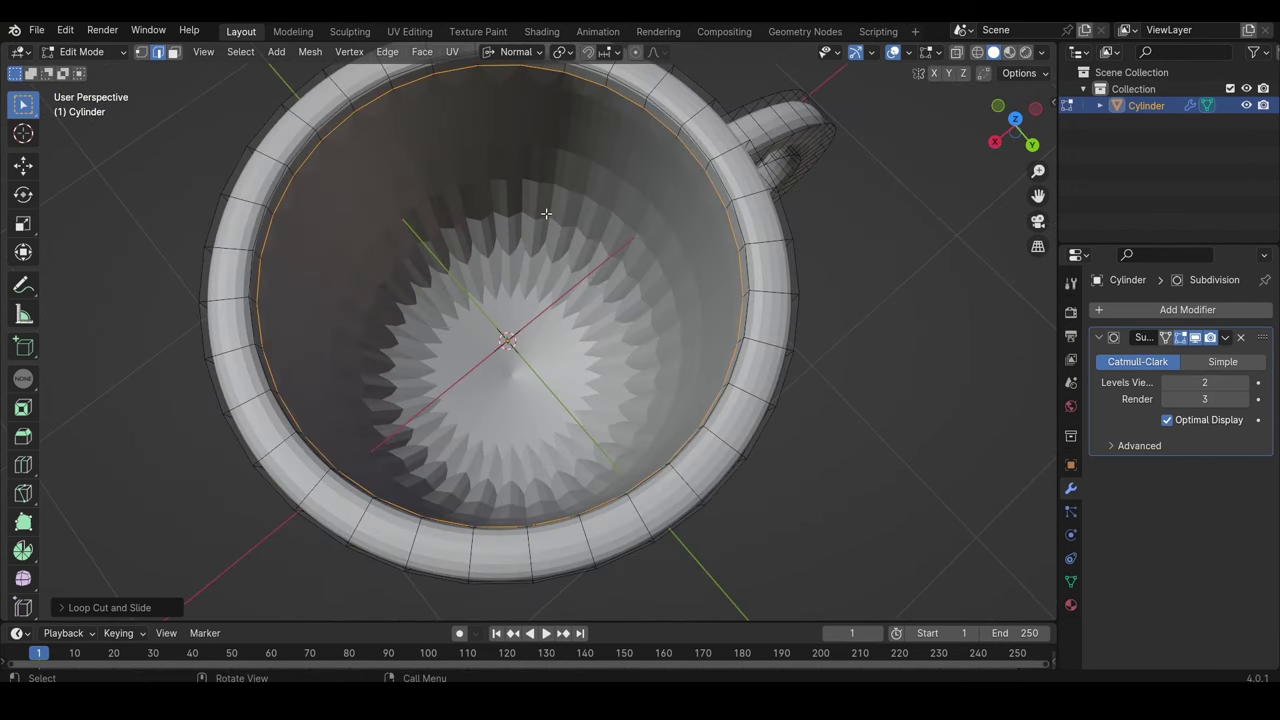
{"action": "middle_click_drag", "start_coordinate": [528, 270], "coordinate": [429, 232]}
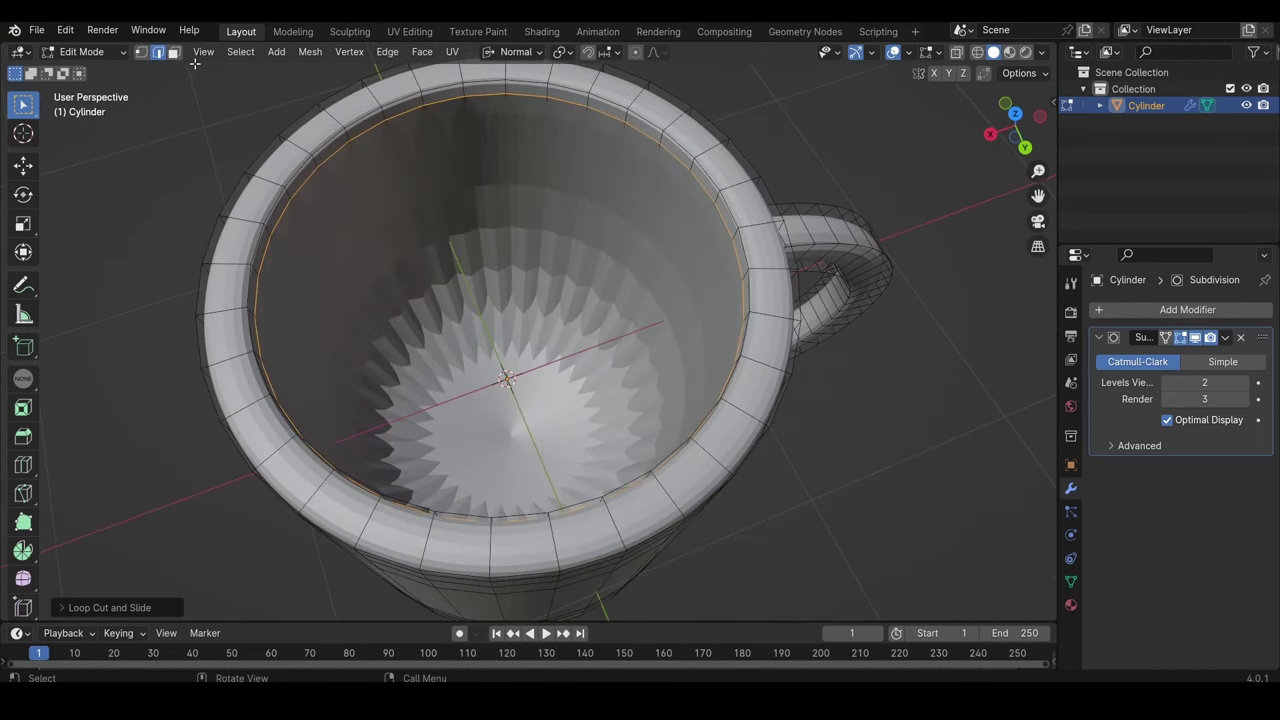
{"action": "left_click", "coordinate": [174, 52]}
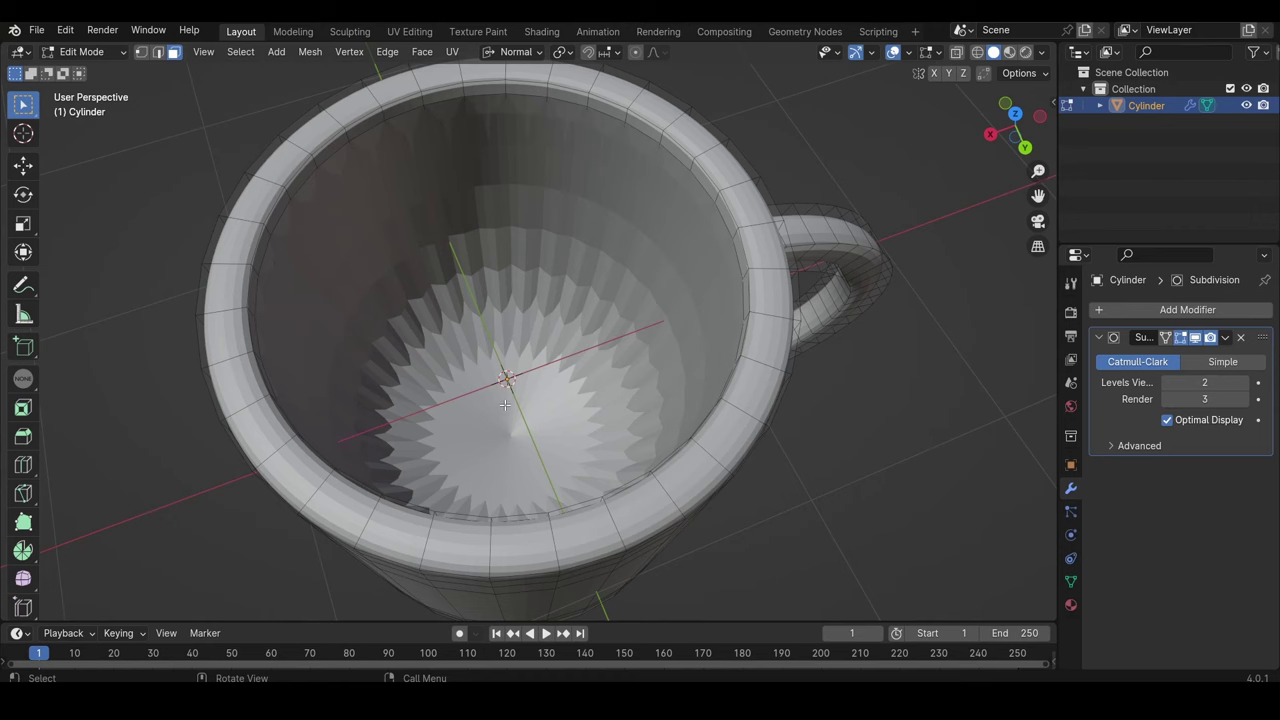
{"action": "left_click", "coordinate": [958, 53]}
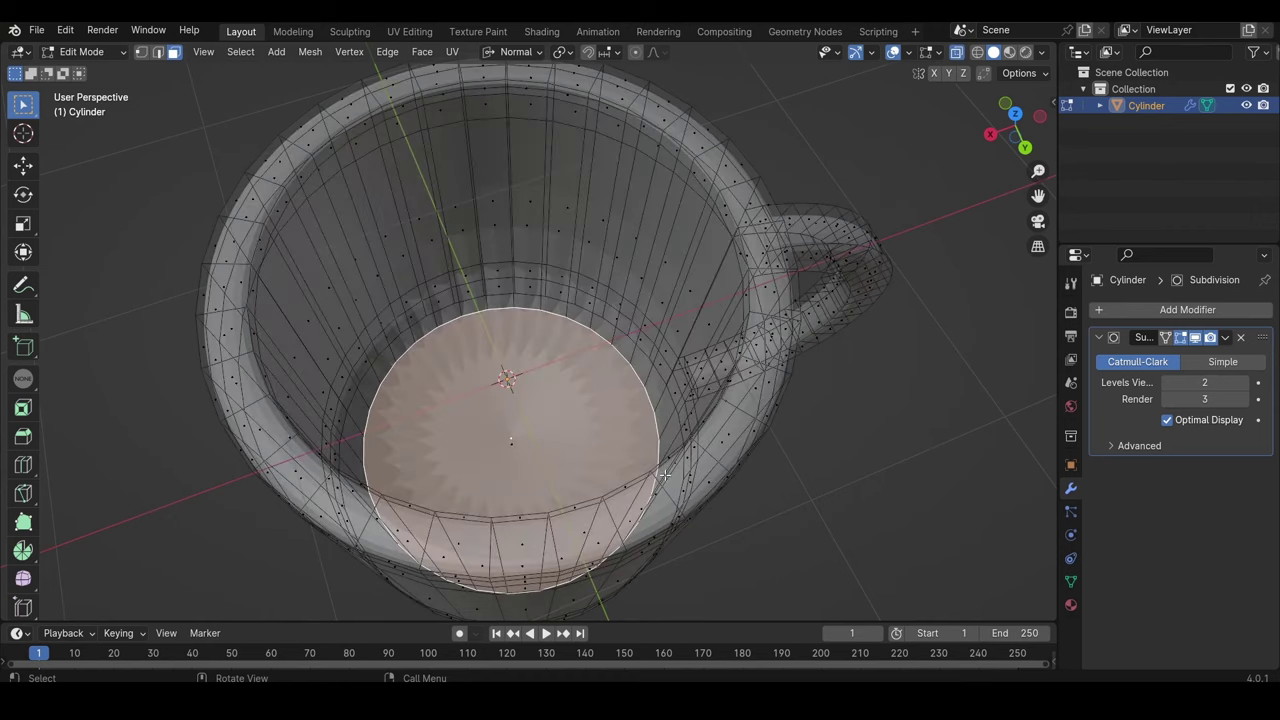
{"action": "left_click", "coordinate": [958, 53]}
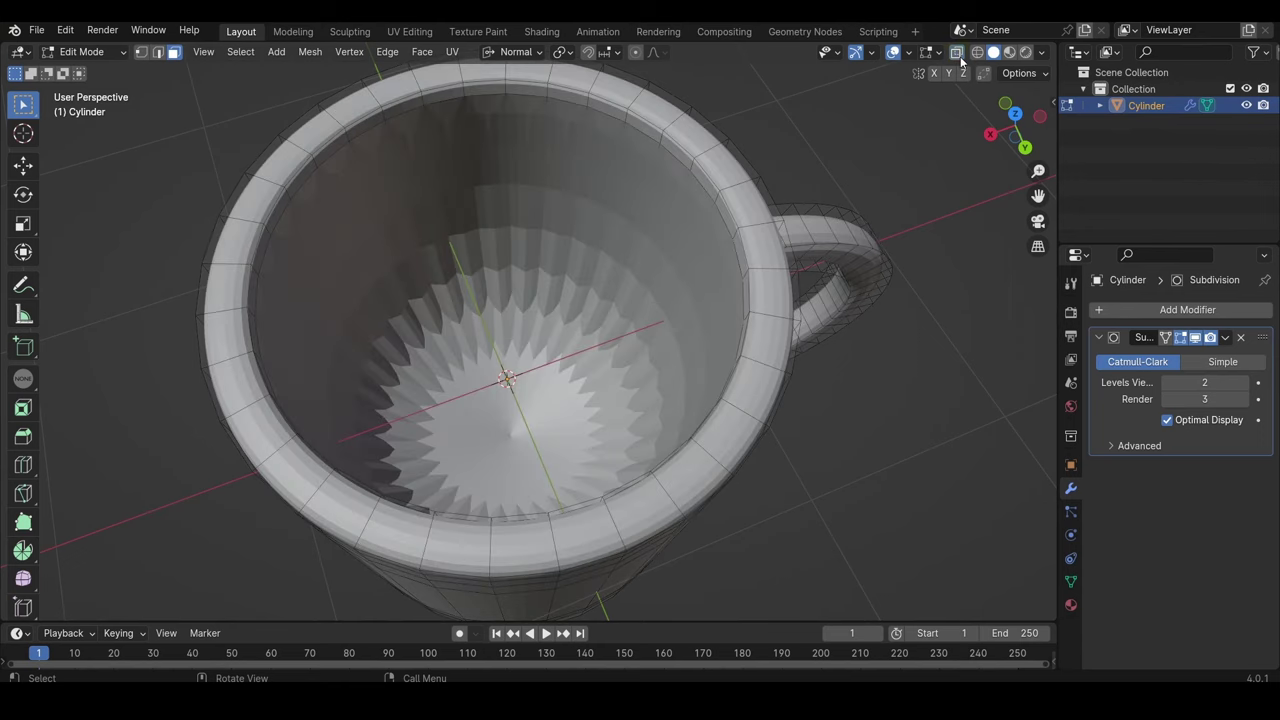
{"action": "key", "text": "i"}
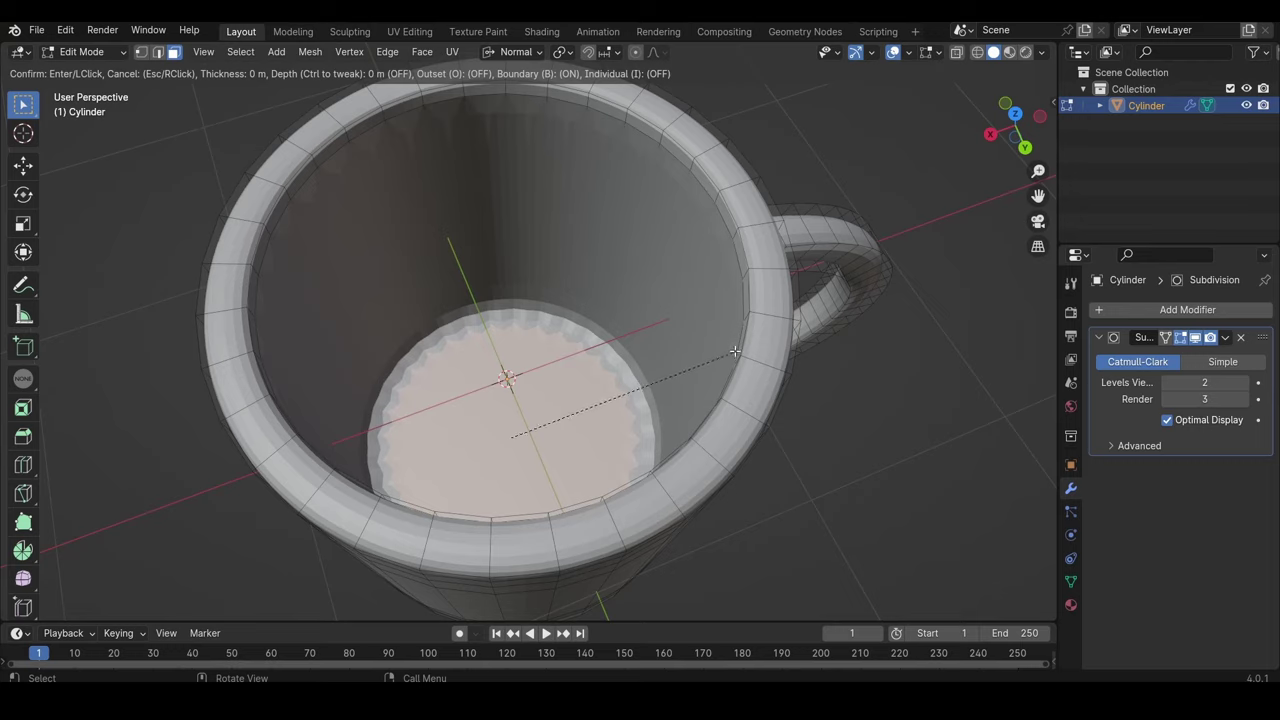
{"action": "left_click", "coordinate": [921, 254]}
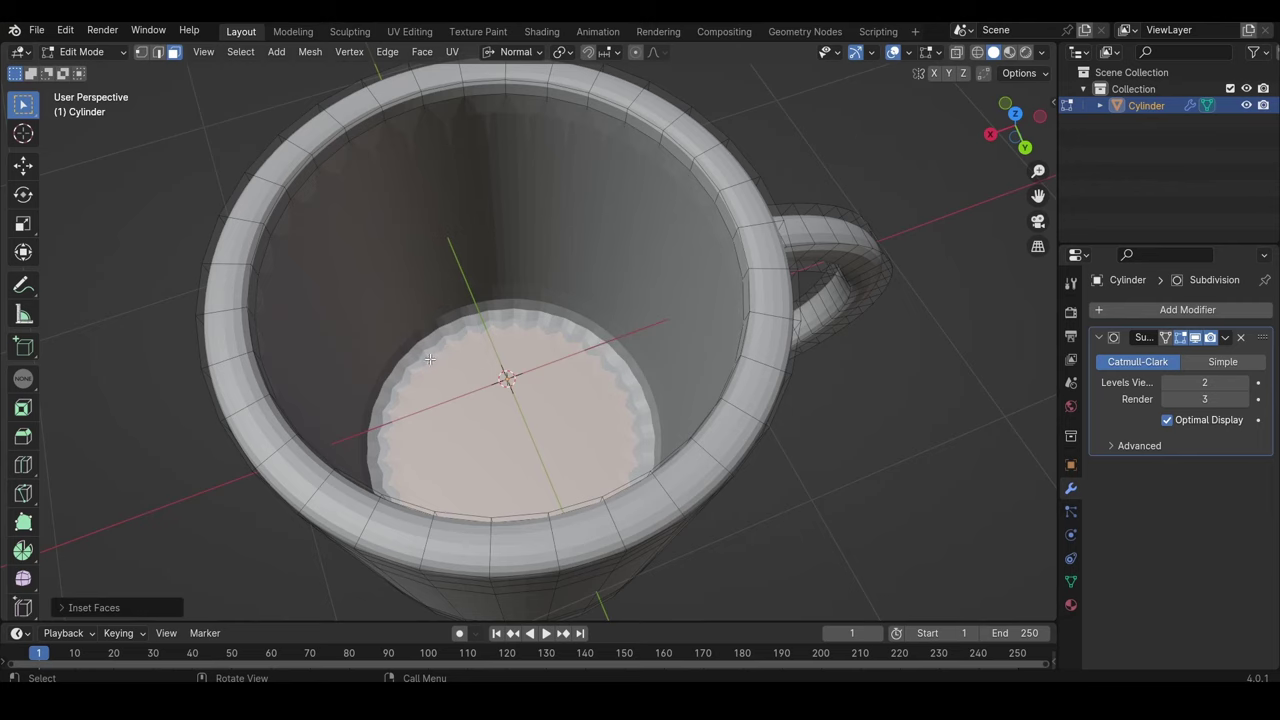
{"action": "middle_click_drag", "start_coordinate": [432, 360], "coordinate": [484, 325]}
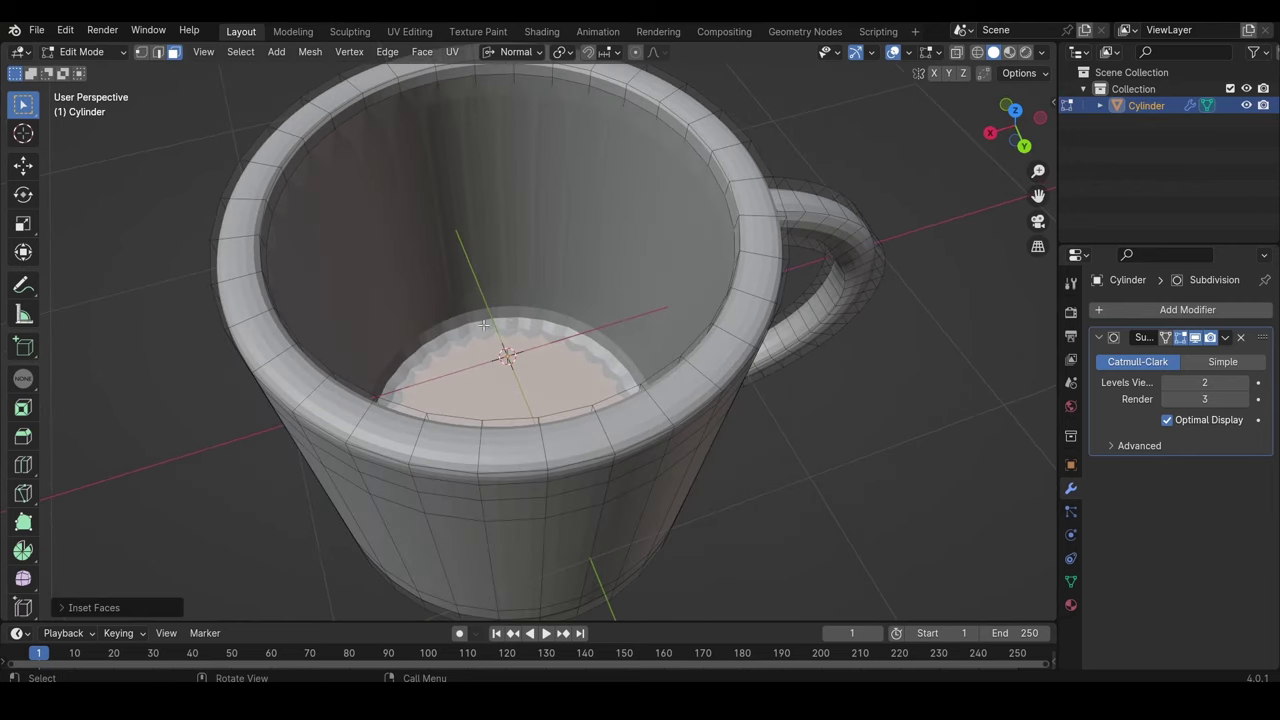
- Add a horizontal loop cut around the mug's inner wall and slide it down close to the inner floor
{"action": "key", "text": "ctrl+r"}
{"action": "left_click", "coordinate": [483, 242]}
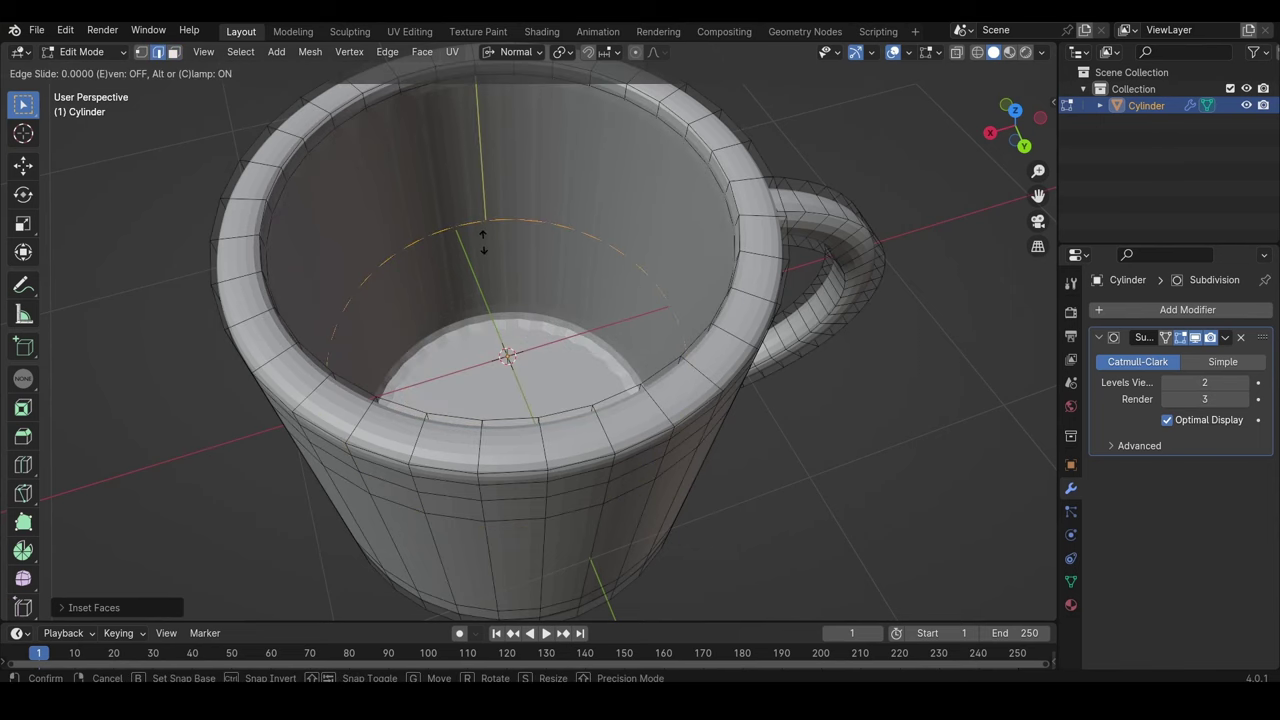
{"action": "left_click", "coordinate": [475, 335]}
{"action": "scroll", "coordinate": [517, 347], "scroll_direction": "up", "scroll_amount": 5}
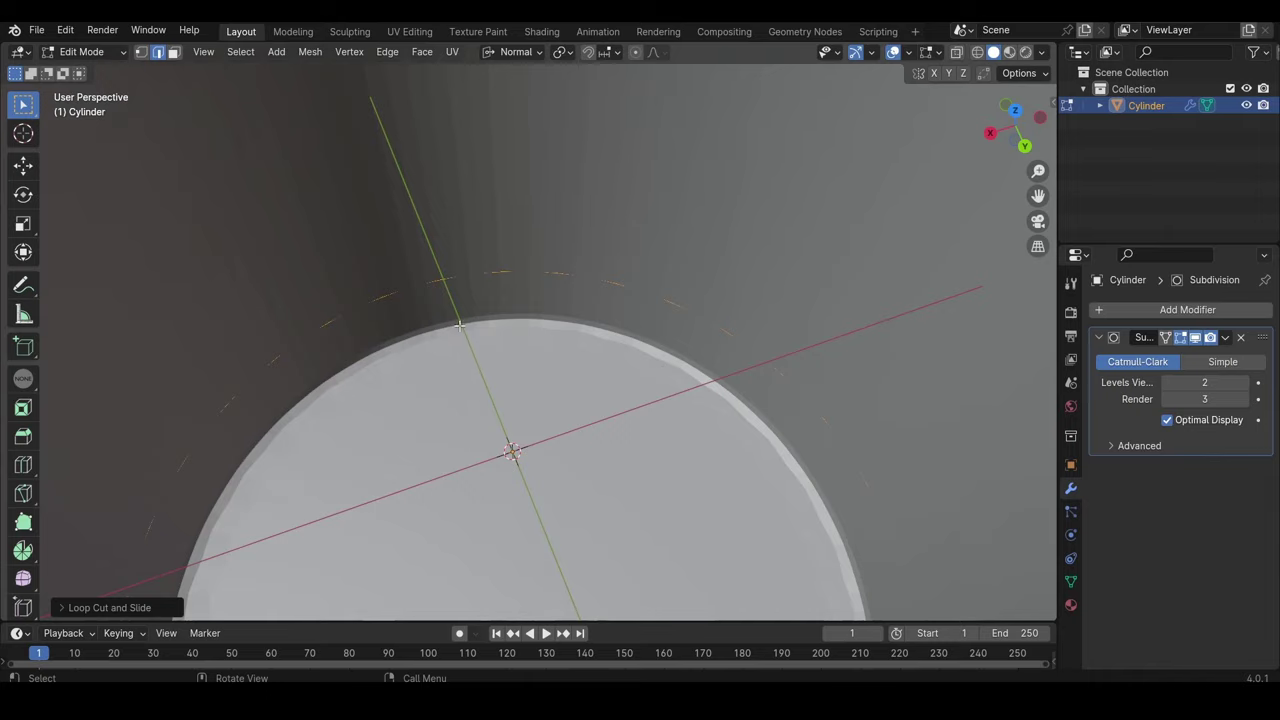
- Add a horizontal loop cut around the lowest section of the outer wall and slide it close to the bottom edge
{"action": "scroll", "coordinate": [430, 315], "scroll_direction": "down", "scroll_amount": 8}
{"action": "middle_click_drag", "start_coordinate": [524, 310], "coordinate": [503, 213]}
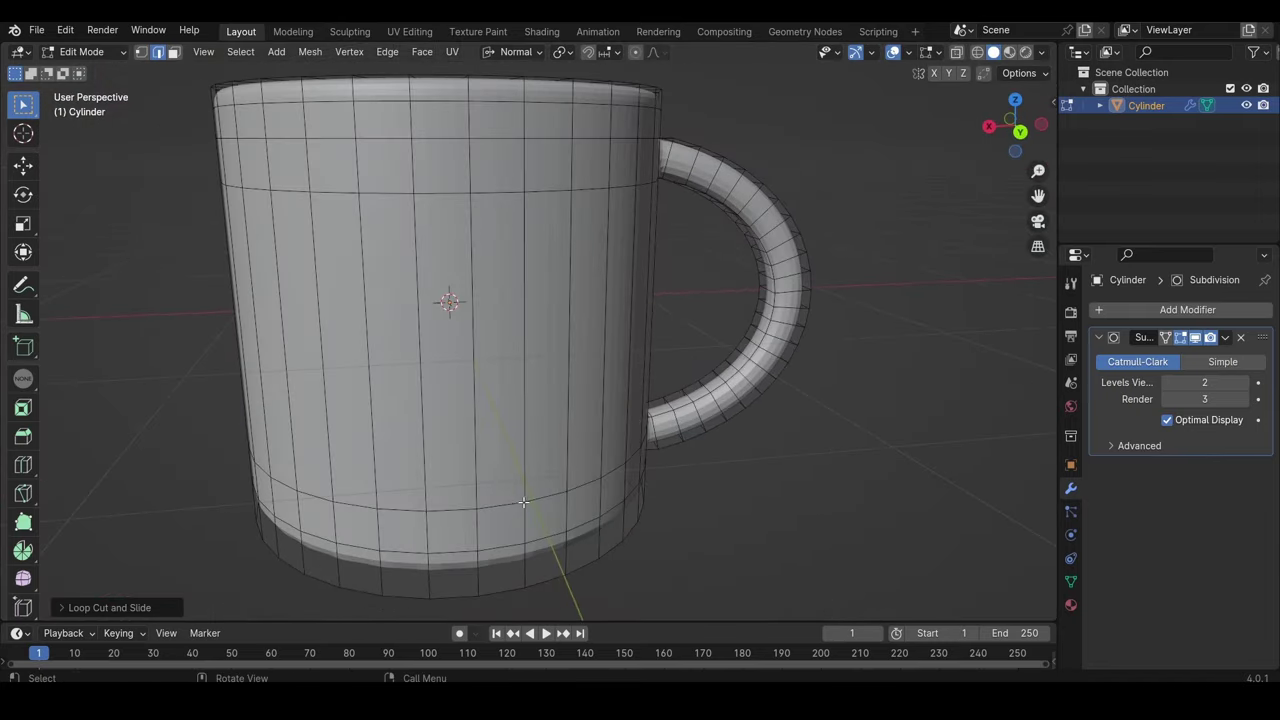
{"action": "middle_click_drag", "start_coordinate": [525, 502], "coordinate": [487, 410]}
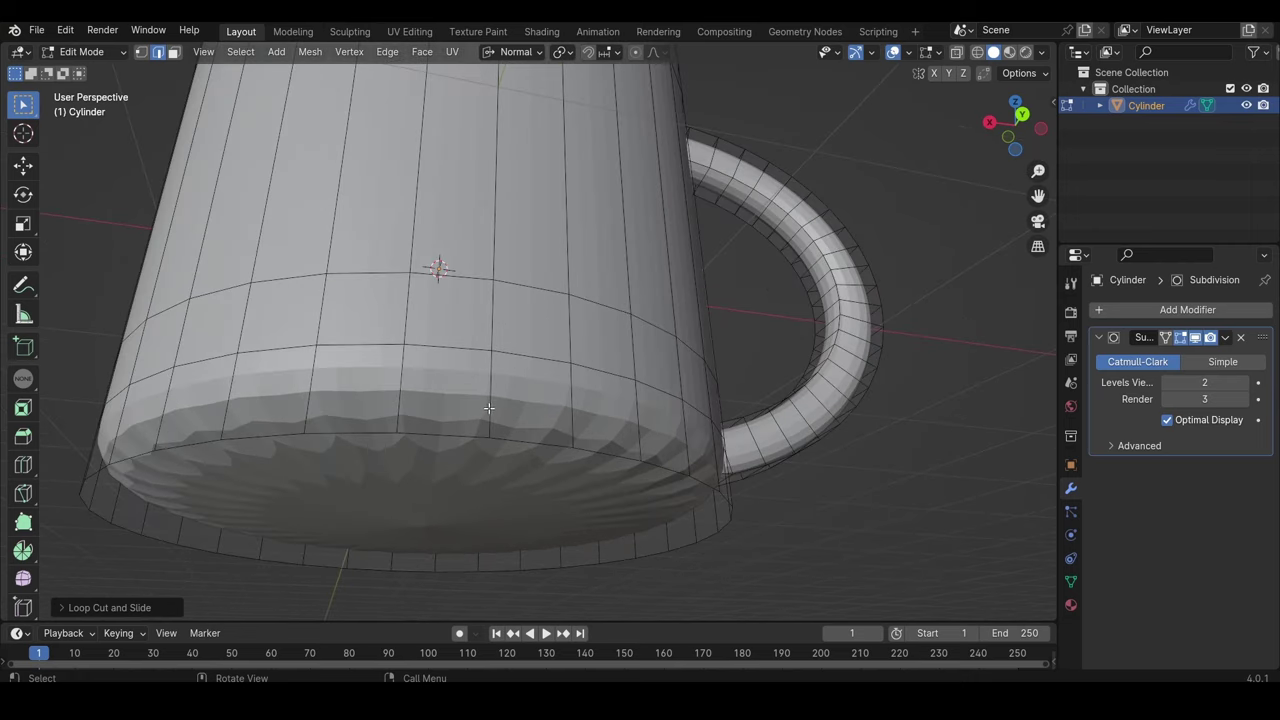
{"action": "key", "text": "ctrl+r"}
{"action": "left_click", "coordinate": [491, 404]}
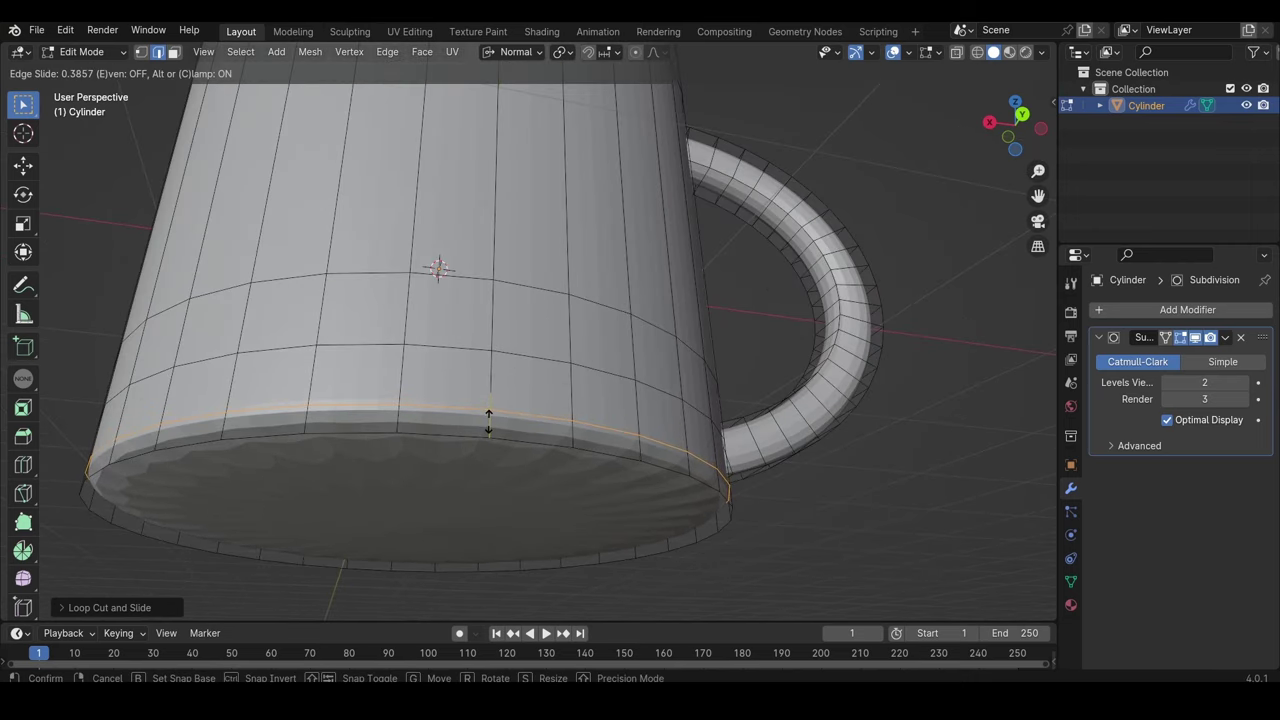
{"action": "left_click", "coordinate": [491, 423]}
- Inset the mug's outer bottom face by about 0.15 m
{"action": "left_click", "coordinate": [176, 53]}
{"action": "left_click", "coordinate": [438, 480]}
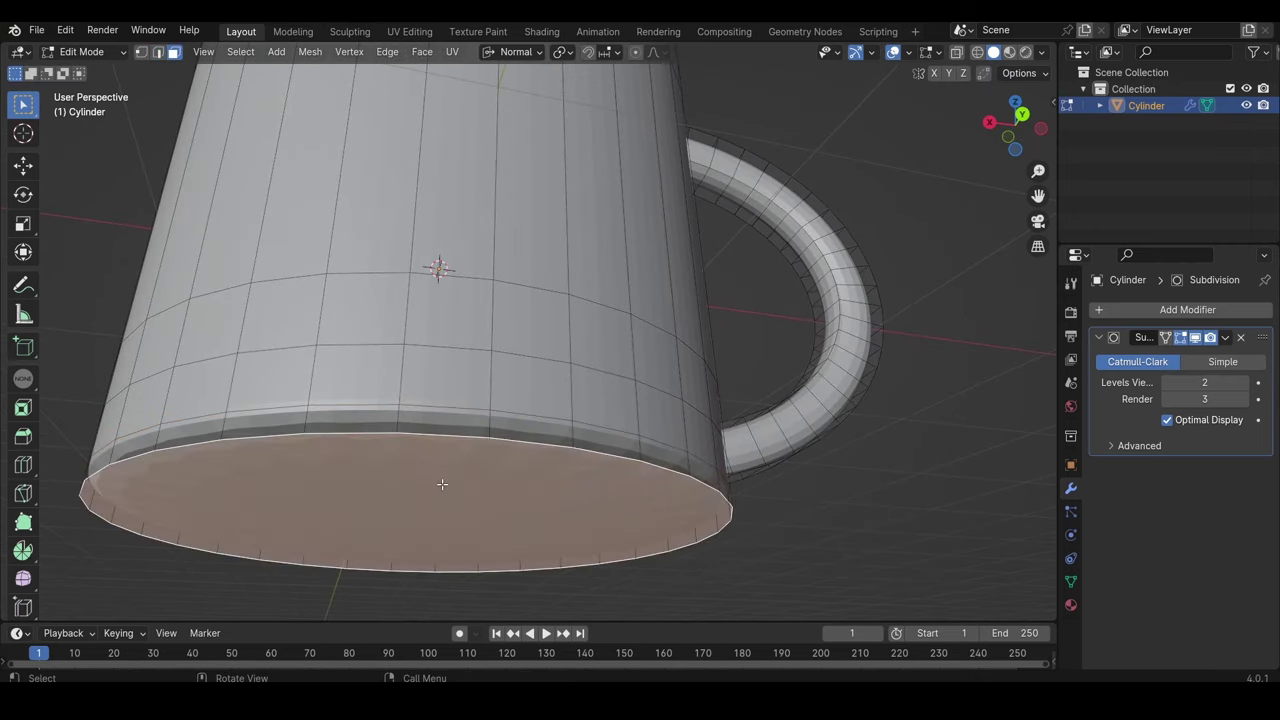
{"action": "key", "text": "i"}
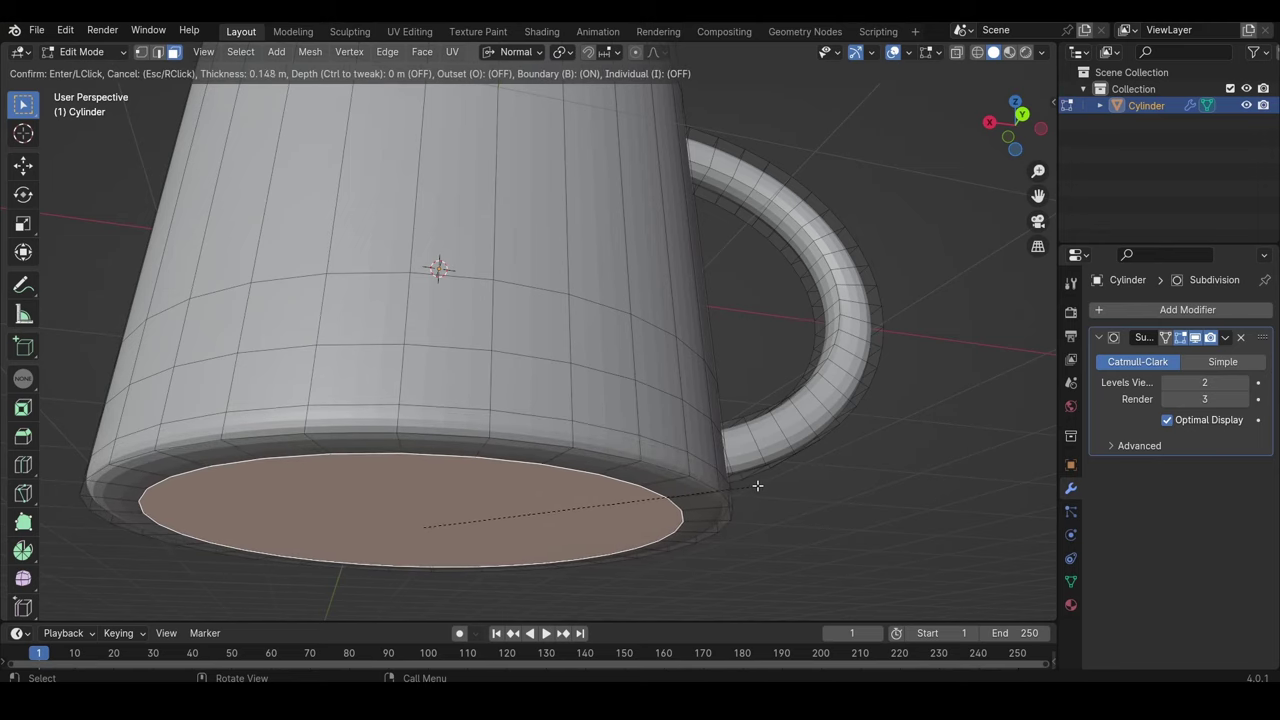
{"action": "left_click", "coordinate": [748, 486]}
{"action": "key", "text": "Tab"}
{"action": "middle_click_drag", "start_coordinate": [646, 449], "coordinate": [561, 392]}
- Add a loop cut around the handle's upper end and slide it right up against the mug wall
{"action": "key", "text": "Tab"}
{"action": "scroll", "coordinate": [571, 232], "scroll_direction": "up", "scroll_amount": 4}
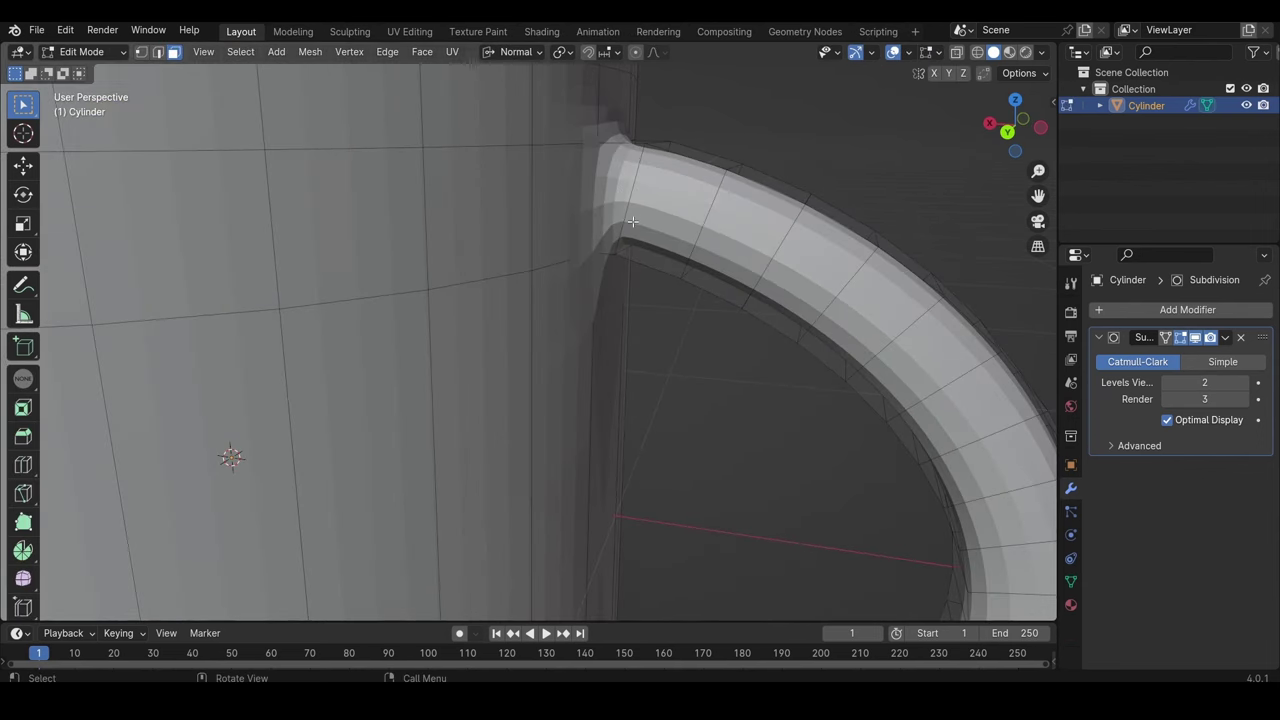
{"action": "middle_click_drag", "start_coordinate": [632, 228], "coordinate": [465, 373]}
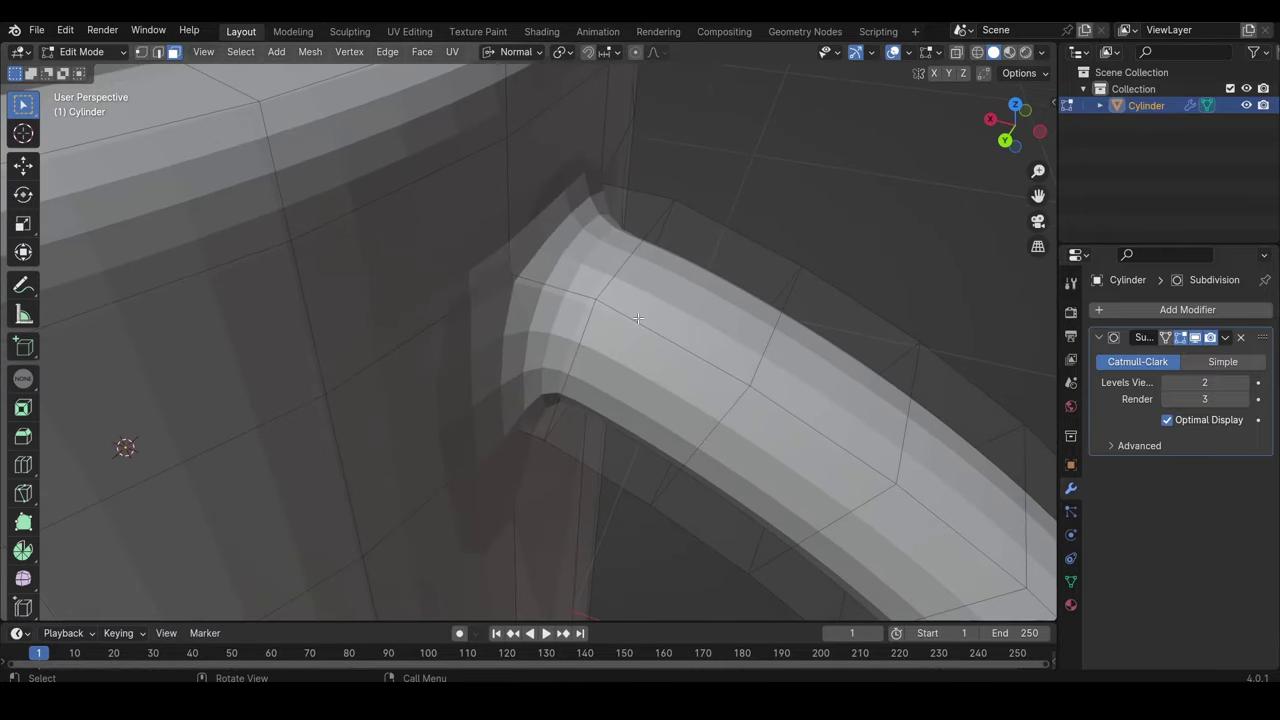
{"action": "key", "text": "ctrl+r"}
{"action": "left_click", "coordinate": [552, 278]}
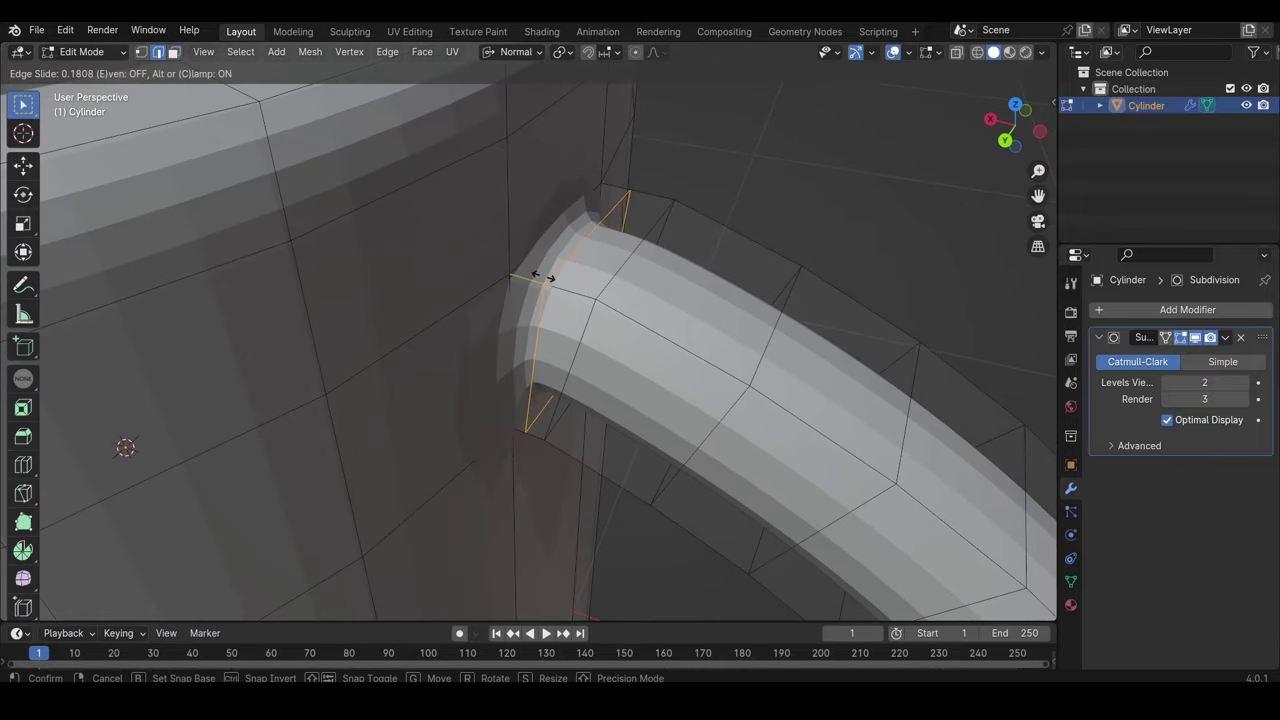
{"action": "left_click", "coordinate": [517, 267]}
- Add a loop cut around the handle's lower end, close to where it meets the mug wall
{"action": "scroll", "coordinate": [517, 267], "scroll_direction": "down", "scroll_amount": 4}
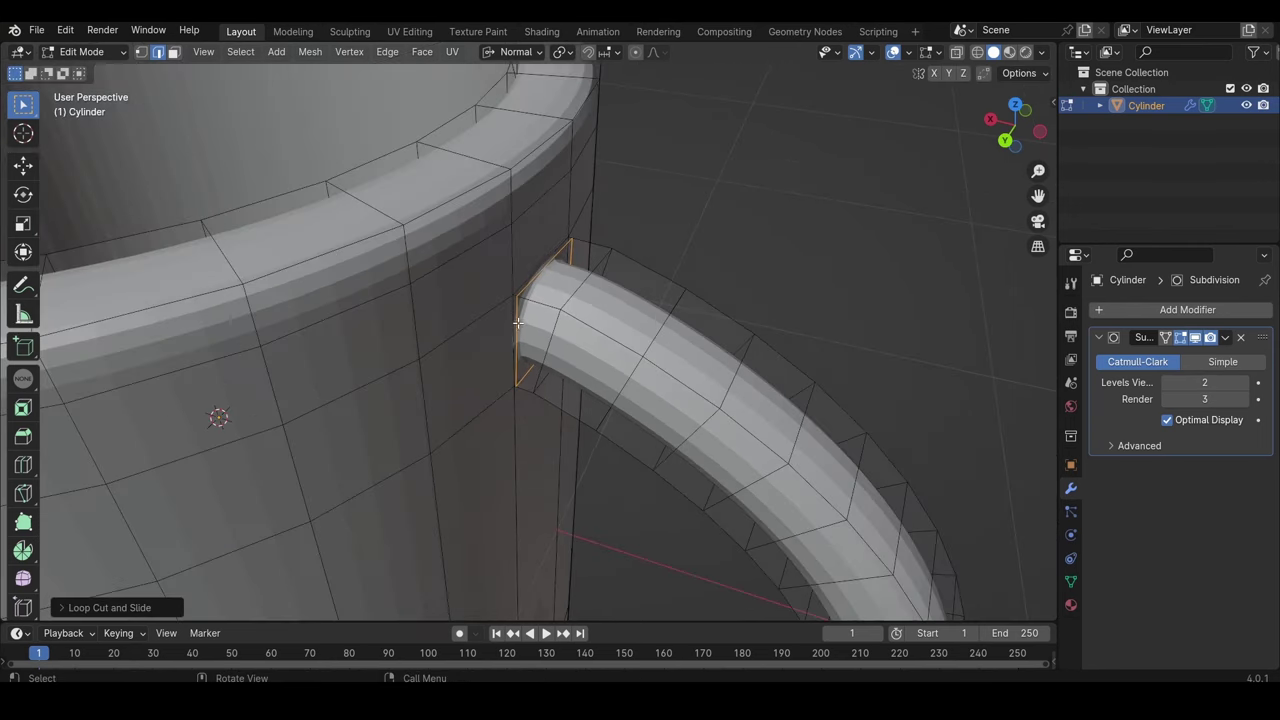
{"action": "middle_click_drag", "start_coordinate": [517, 267], "coordinate": [509, 397]}
{"action": "scroll", "coordinate": [540, 441], "scroll_direction": "up", "scroll_amount": 4}
{"action": "key", "text": "ctrl+r"}
{"action": "left_click", "coordinate": [538, 436]}
{"action": "left_click", "coordinate": [533, 437]}
- Return to Object Mode and apply Shade Smooth to the mug
{"action": "scroll", "coordinate": [533, 437], "scroll_direction": "down", "scroll_amount": 5}
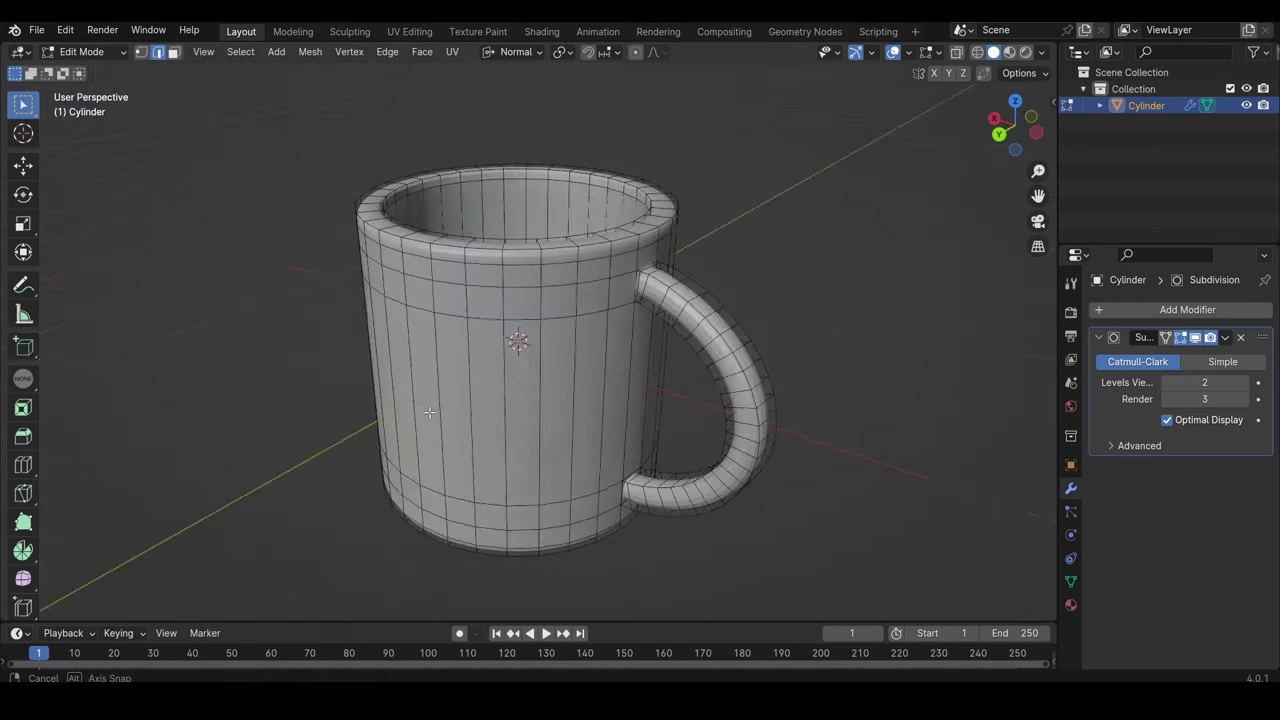
{"action": "middle_click_drag", "start_coordinate": [520, 400], "coordinate": [488, 343]}
{"action": "key", "text": "Tab"}
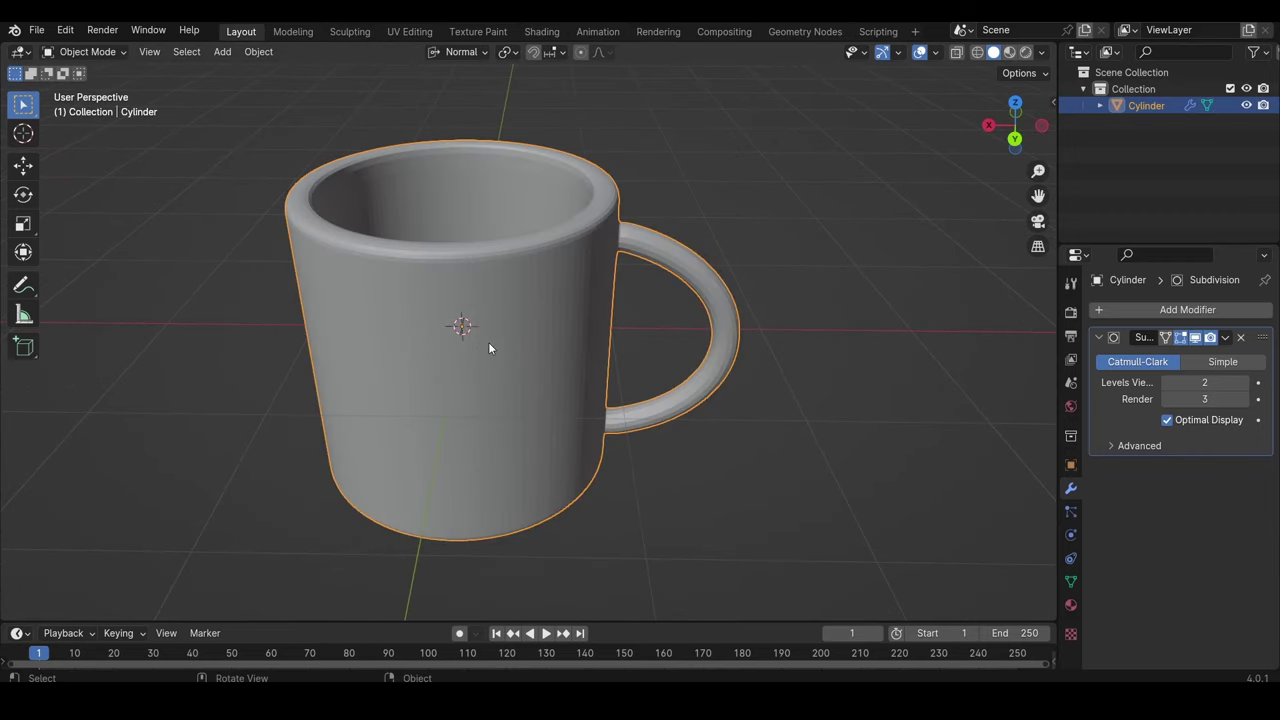
{"action": "left_click", "coordinate": [77, 50]}
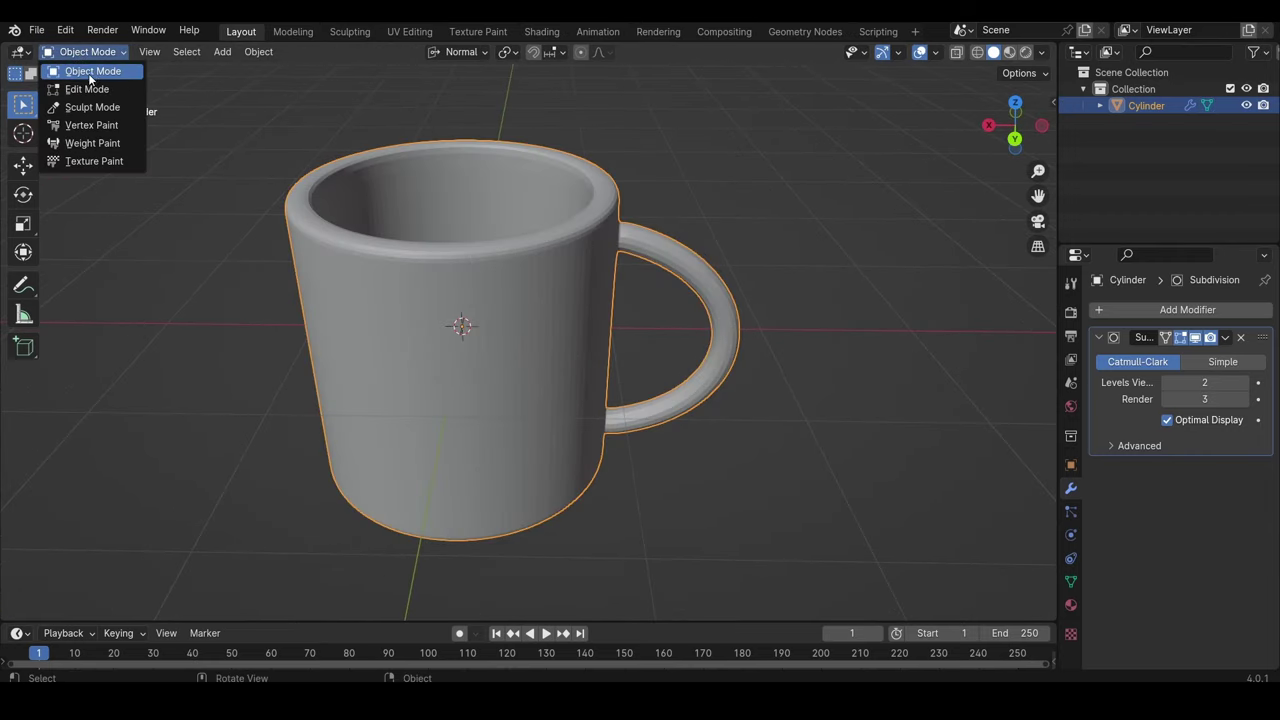
{"action": "left_click", "coordinate": [90, 73]}
{"action": "middle_click_drag", "start_coordinate": [570, 238], "coordinate": [513, 196]}
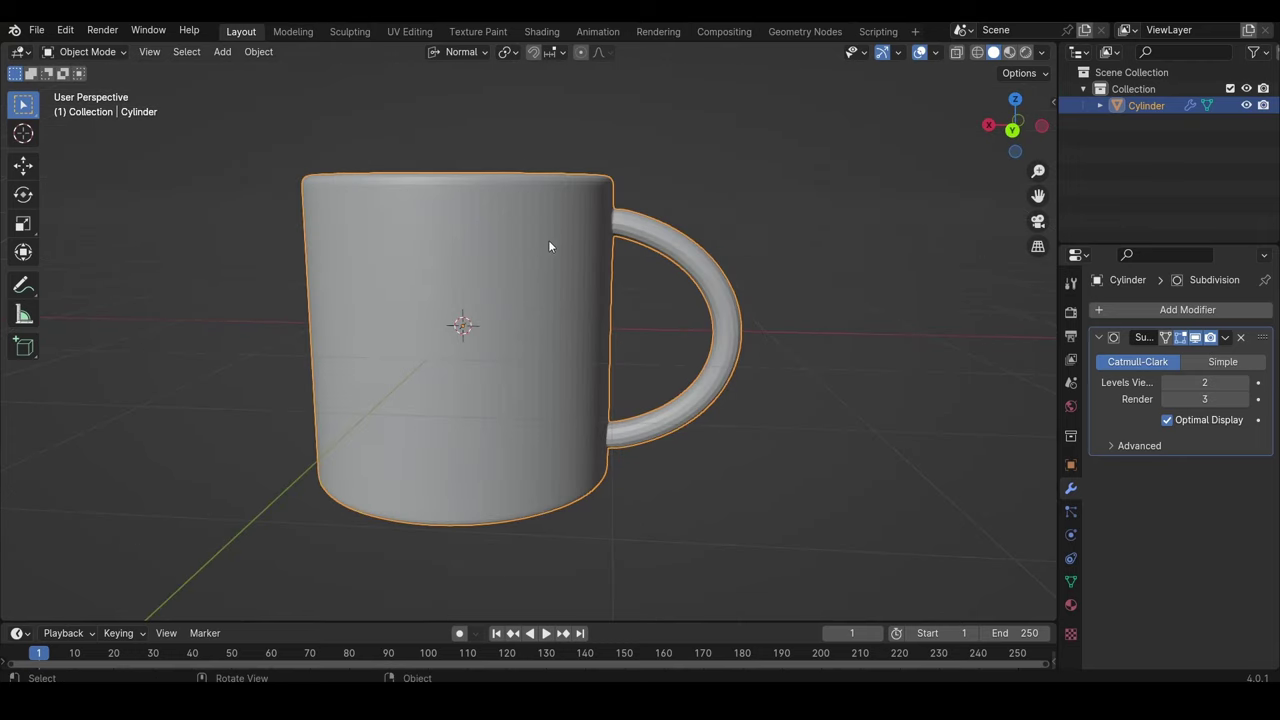
{"action": "right_click", "coordinate": [508, 268]}
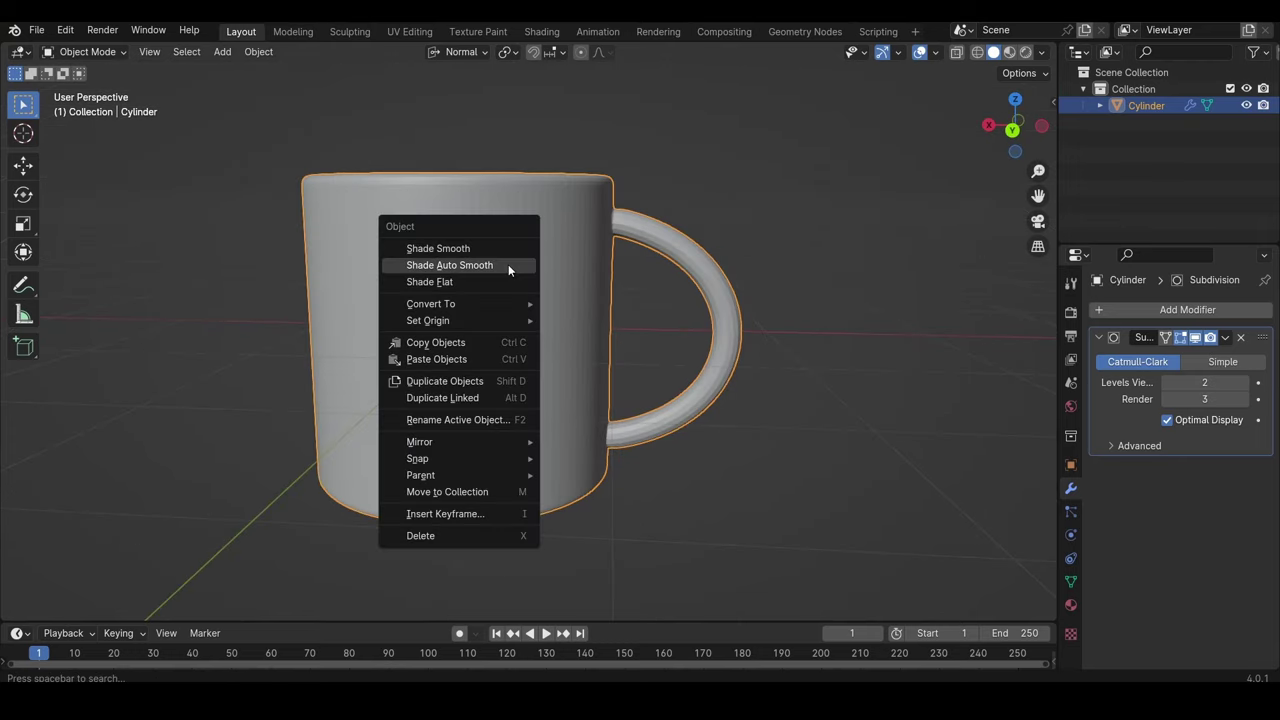
{"action": "left_click", "coordinate": [436, 265]}
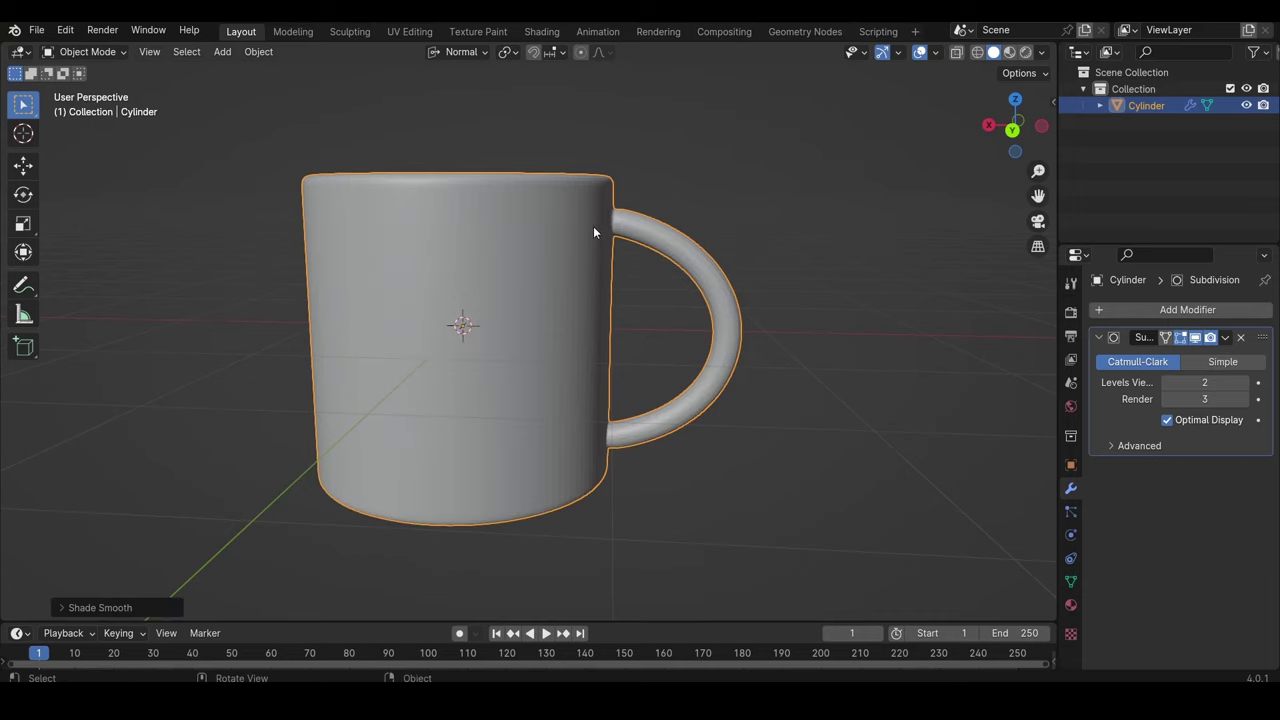
- Select the edge loop just below the rim on the inner wall and slide it slightly further down the wall
{"action": "middle_click_drag", "start_coordinate": [541, 370], "coordinate": [434, 409]}
{"action": "key", "text": "Tab"}
{"action": "scroll", "coordinate": [434, 409], "scroll_direction": "up", "scroll_amount": 5}
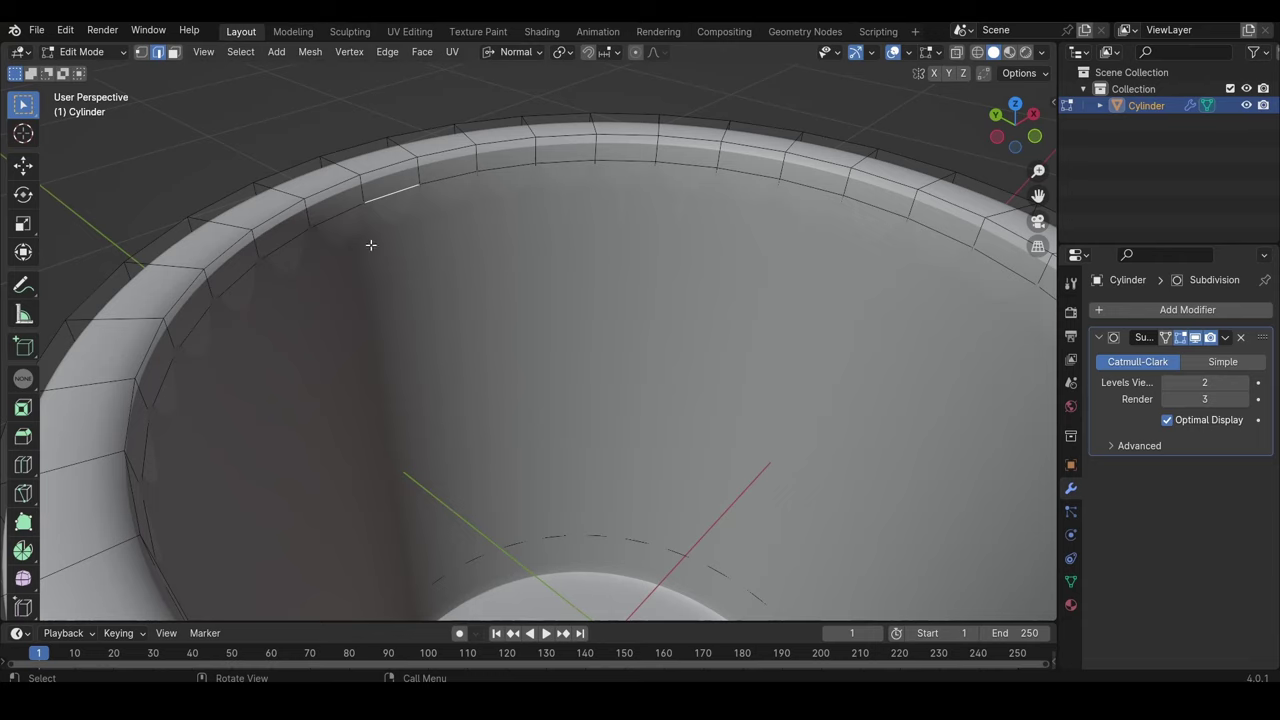
{"action": "left_click", "coordinate": [392, 195], "text": "alt"}
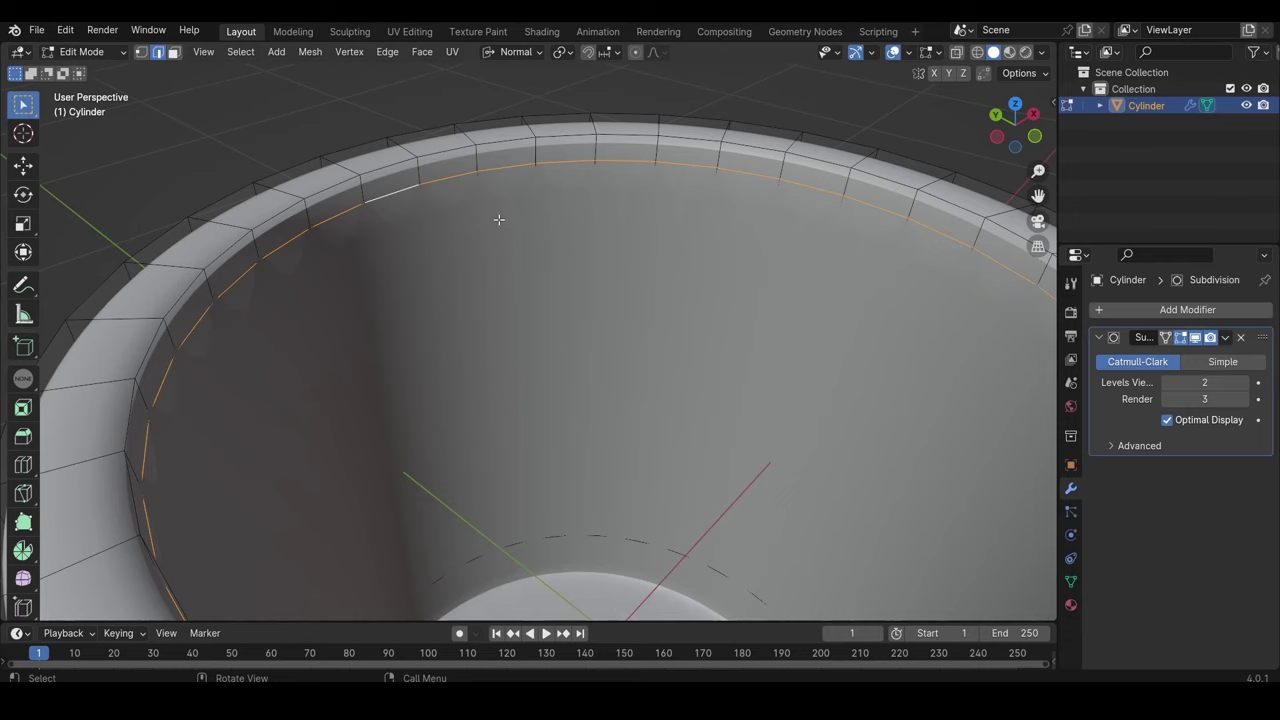
{"action": "key", "text": "shift+v"}
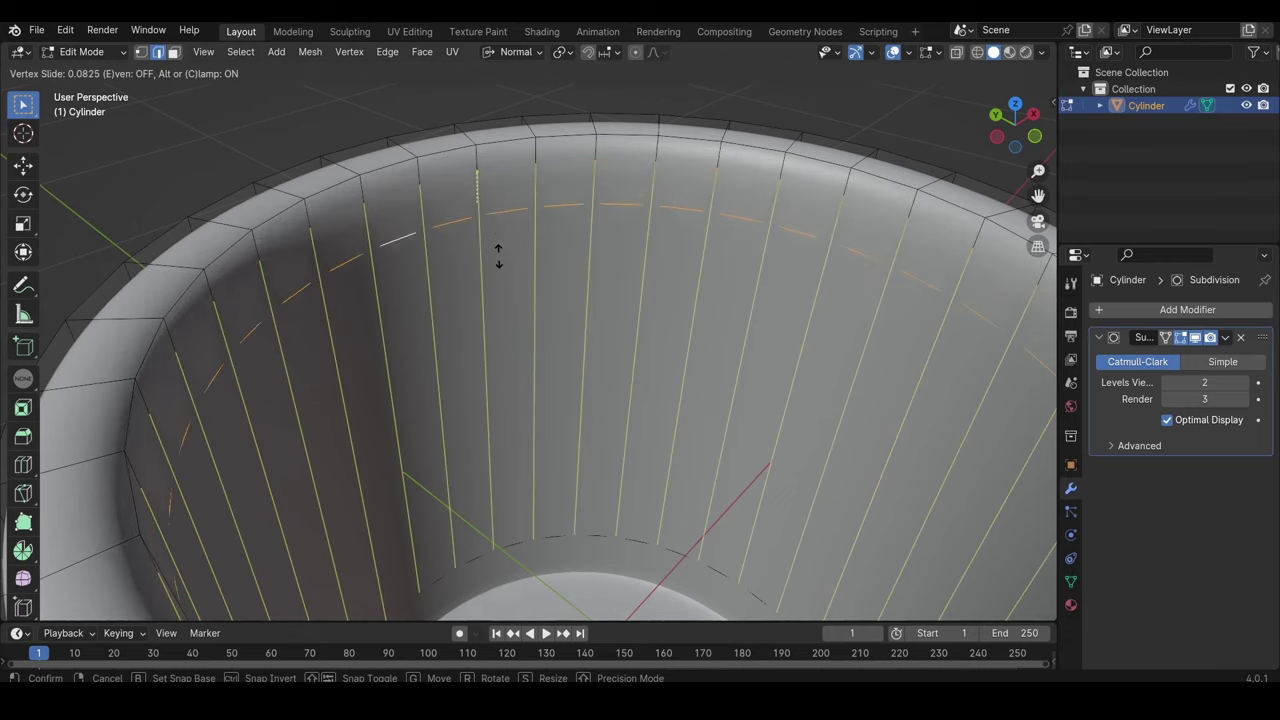
{"action": "left_click", "coordinate": [498, 259]}
{"action": "middle_click_drag", "start_coordinate": [498, 259], "coordinate": [333, 318]}
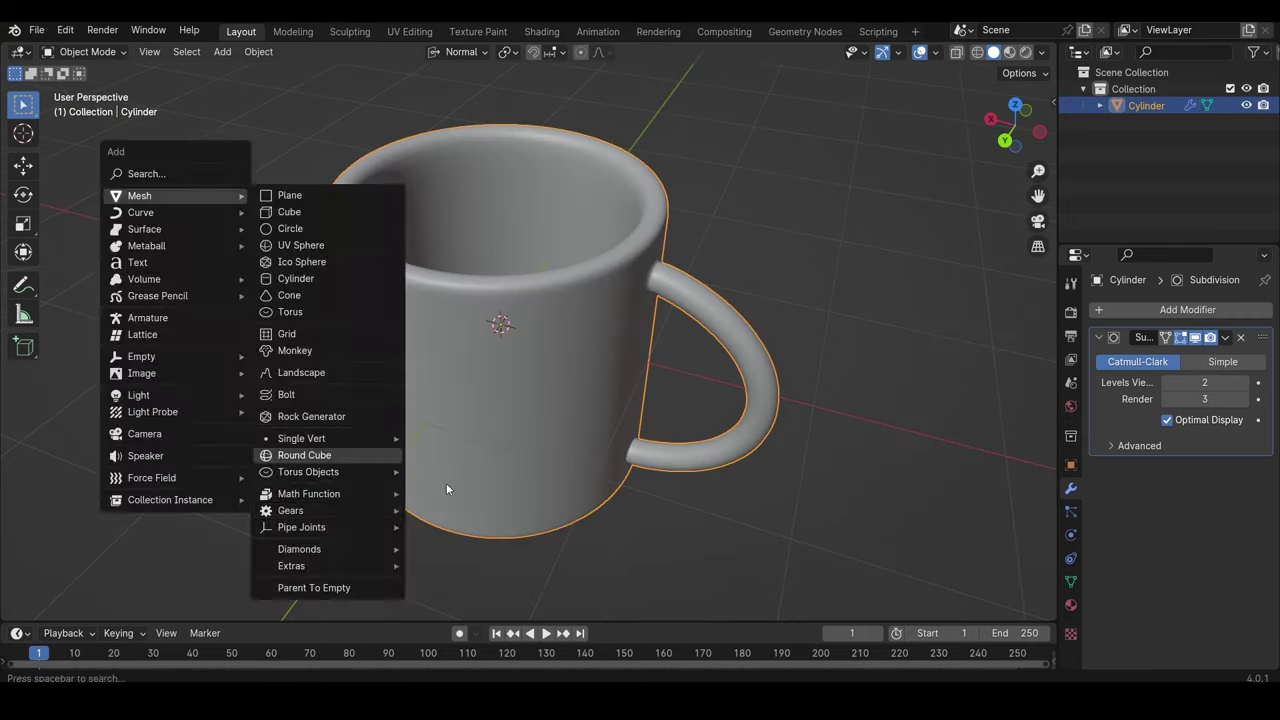
- Add a mesh plane at the mug's centre and scale it up into a large ground surface
{"action": "key", "text": "Escape"}
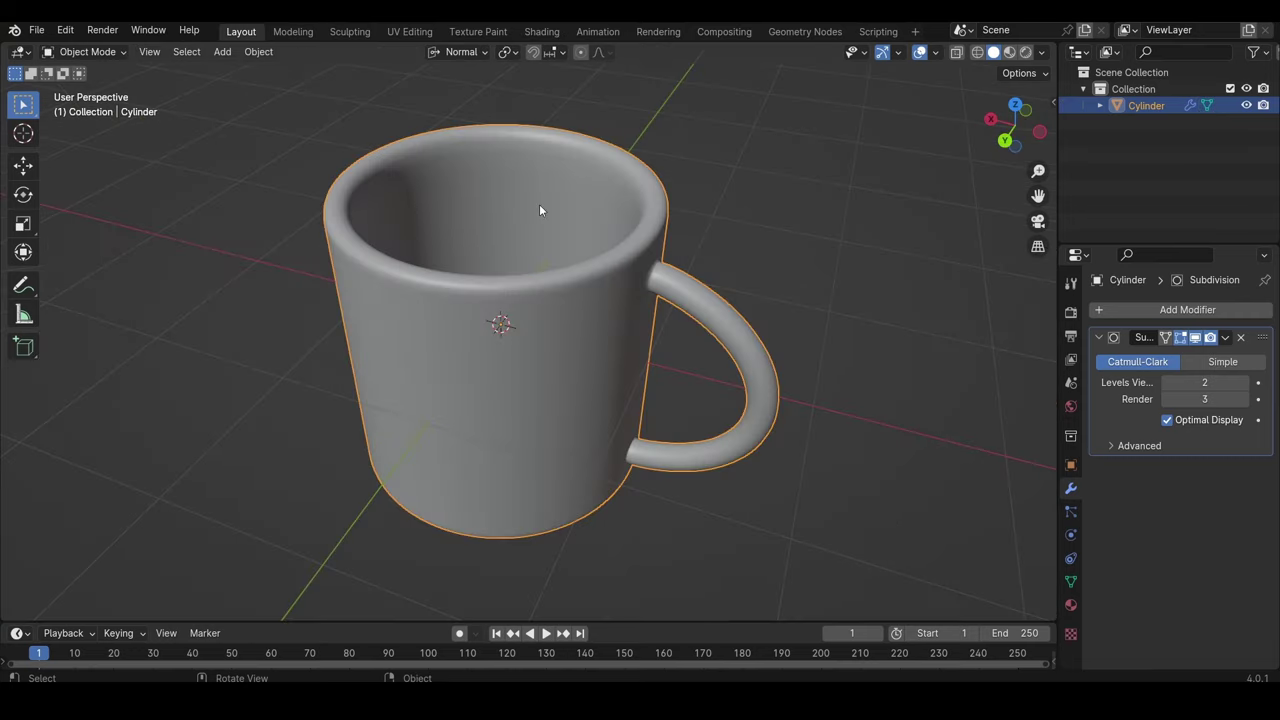
{"action": "middle_click_drag", "start_coordinate": [608, 366], "coordinate": [601, 412]}
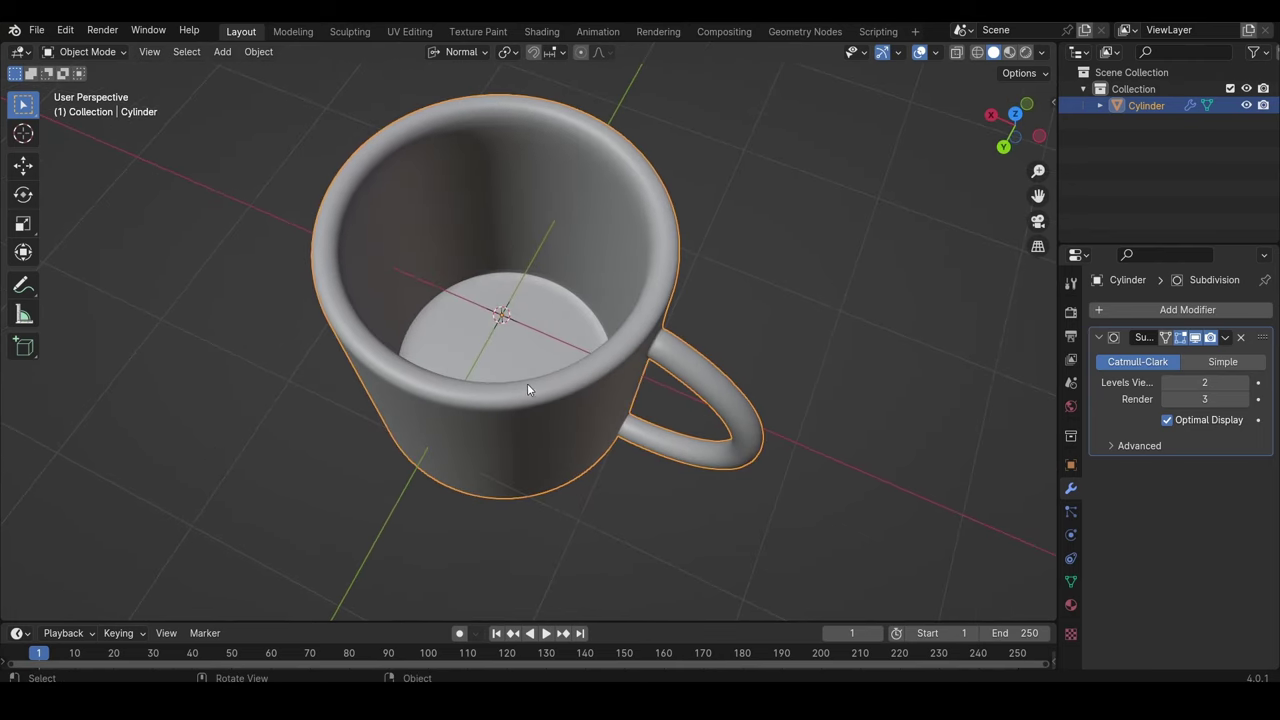
{"action": "middle_click_drag", "start_coordinate": [530, 382], "coordinate": [450, 272]}
{"action": "key", "text": "shift+a"}
{"action": "mouse_move", "coordinate": [450, 272]}
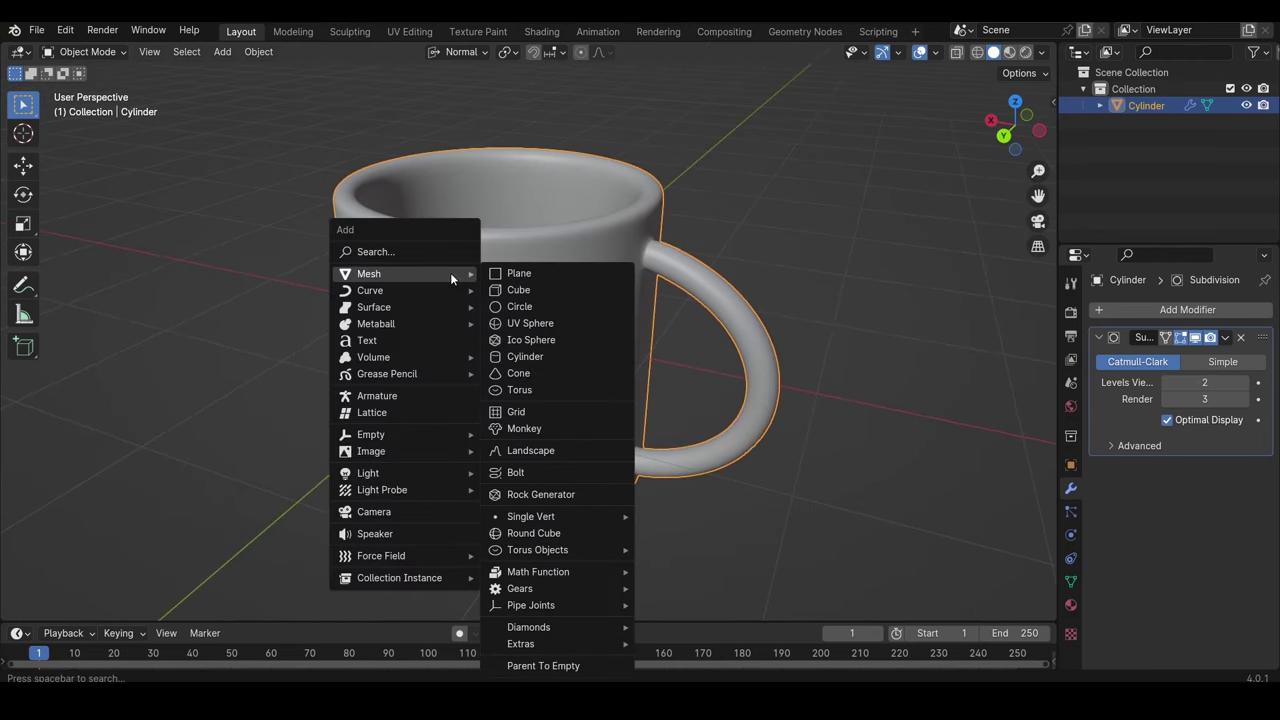
{"action": "left_click", "coordinate": [543, 275]}
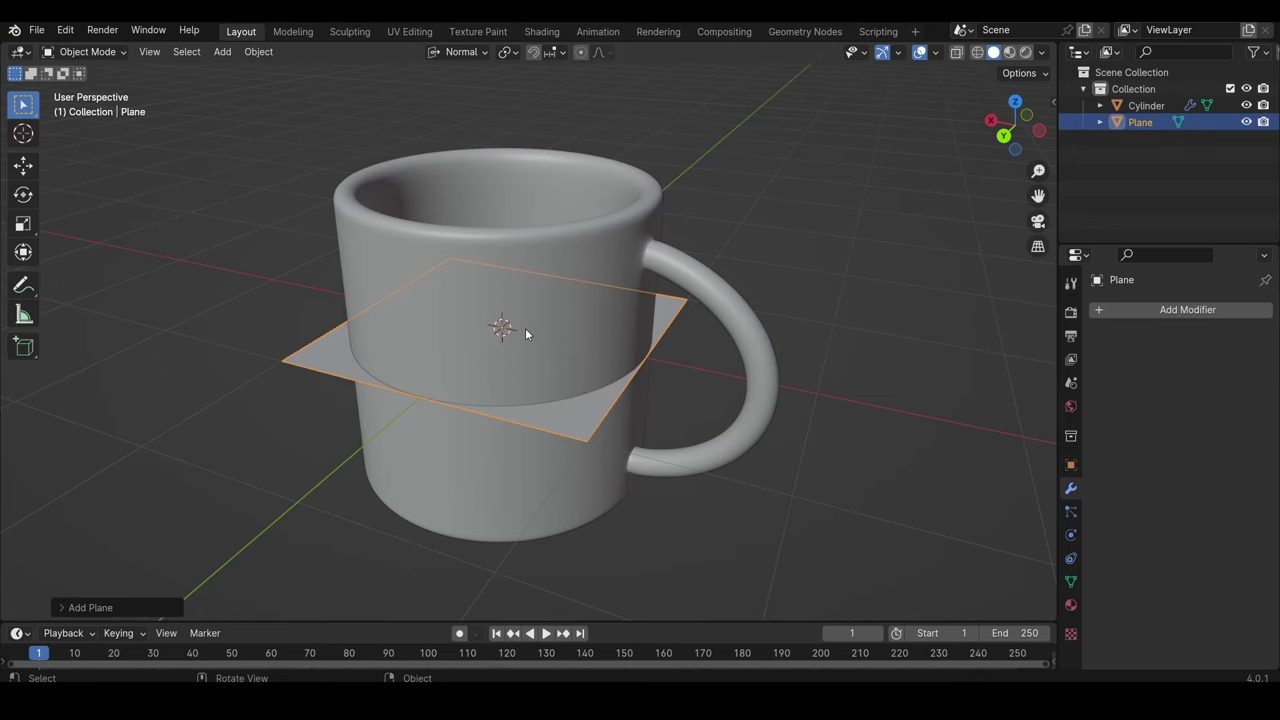
{"action": "key", "text": "s"}
{"action": "left_click", "coordinate": [590, 332]}
- Scale the mug down to about a quarter of its size so it is small relative to the plane
{"action": "left_click", "coordinate": [717, 300]}
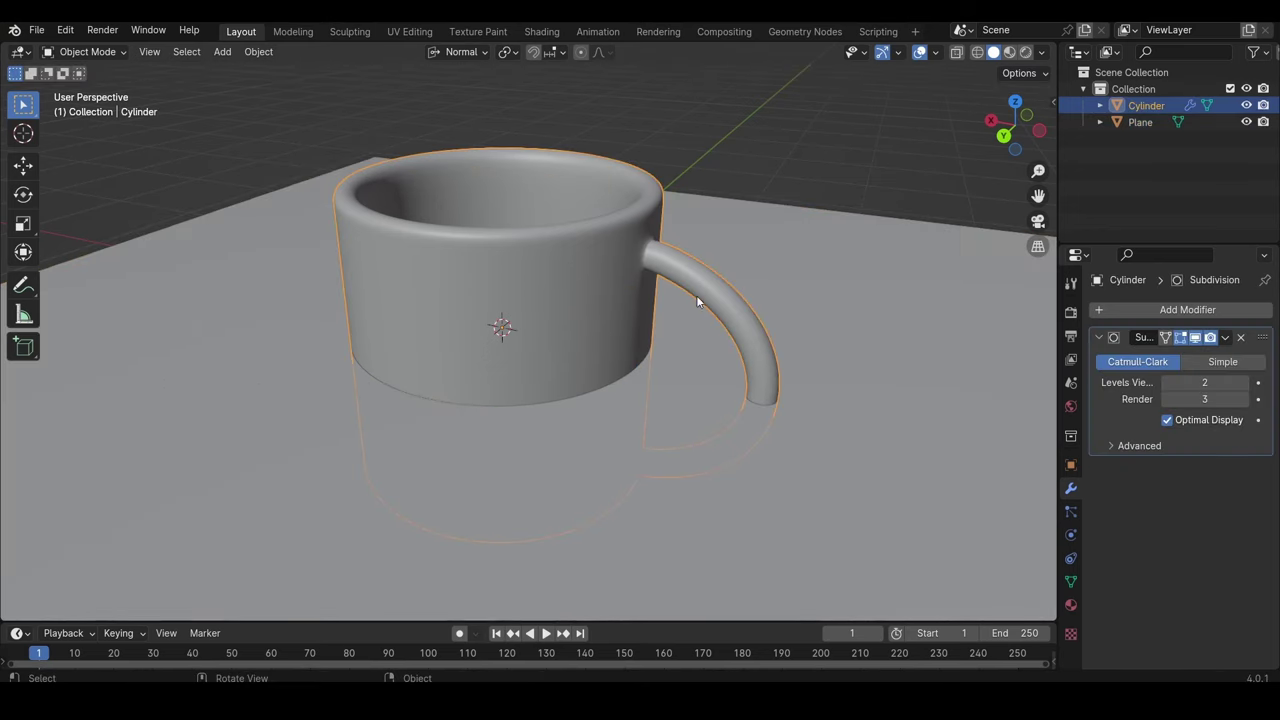
{"action": "key", "text": "s"}
{"action": "left_click", "coordinate": [557, 343]}
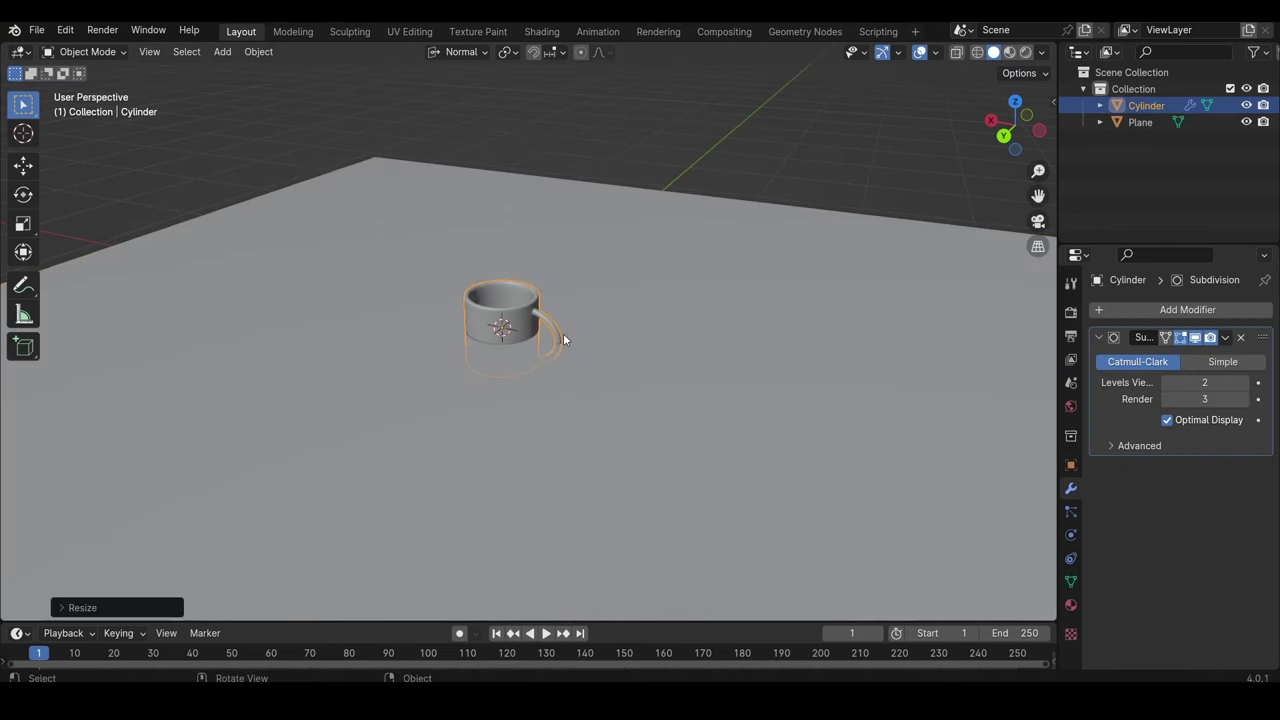
{"action": "scroll", "coordinate": [606, 390], "scroll_direction": "up", "scroll_amount": 3}
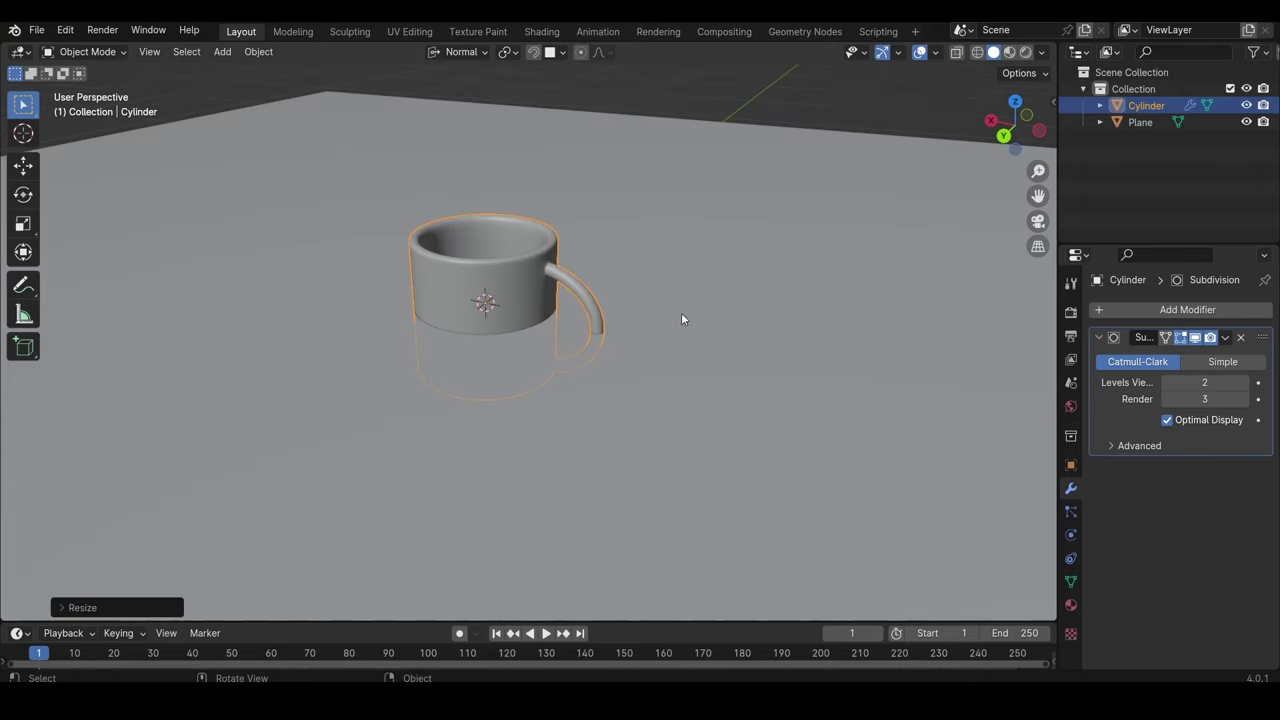
- Turn on snapping with Face as the snap target
{"action": "left_click", "coordinate": [532, 52]}
{"action": "left_click", "coordinate": [550, 52]}
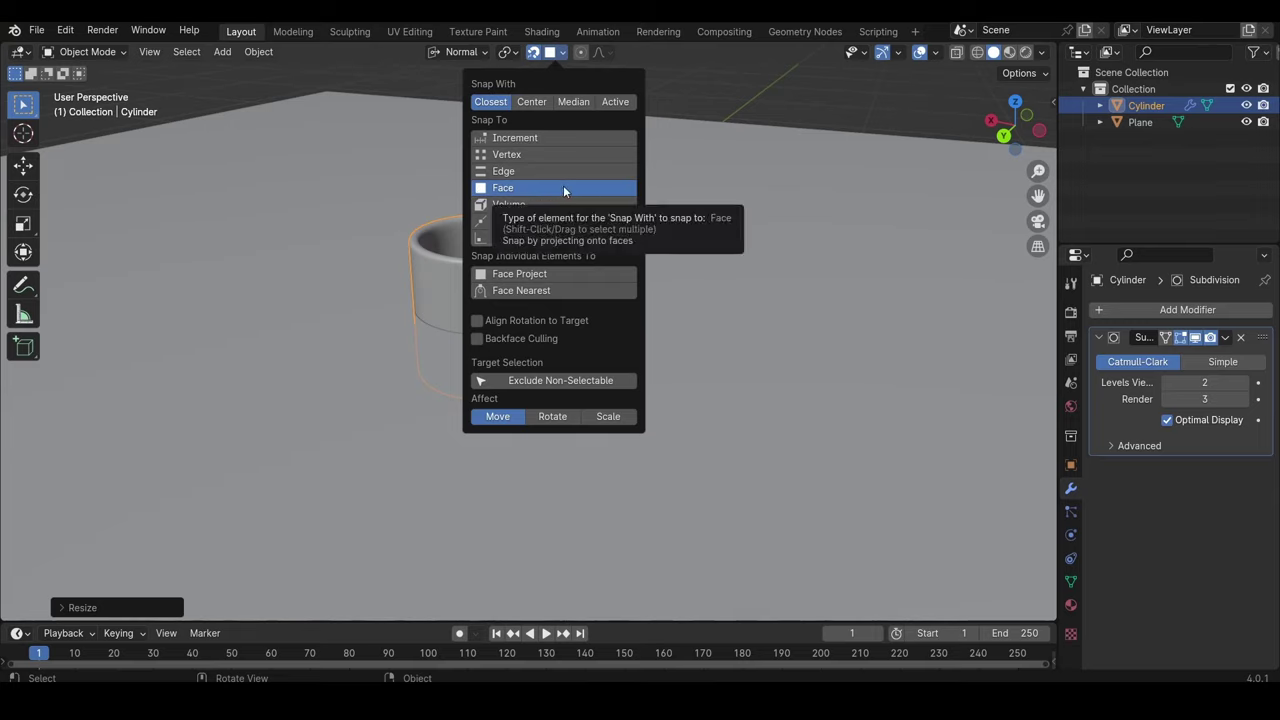
{"action": "middle_click_drag", "start_coordinate": [545, 184], "coordinate": [468, 224]}
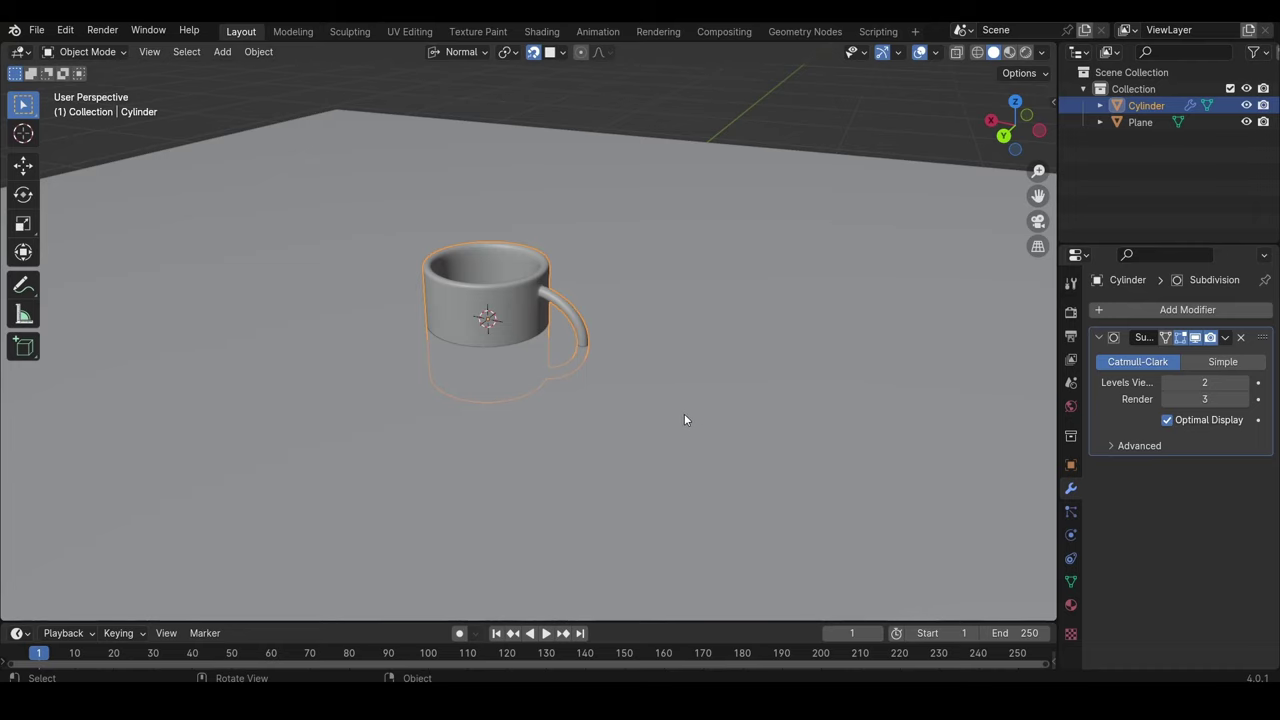
- Move the mug up with face snapping until its base rests on the plane
{"action": "key", "text": "g"}
{"action": "key", "text": "z"}
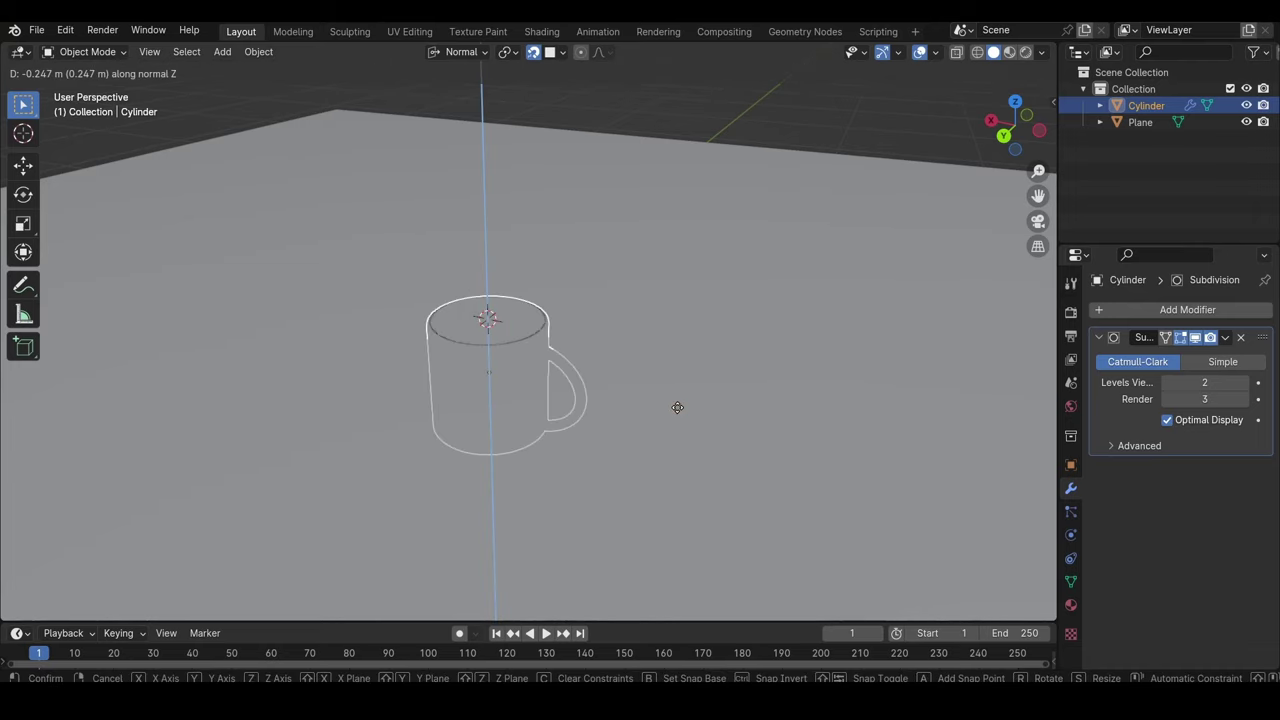
{"action": "left_click", "coordinate": [630, 135]}
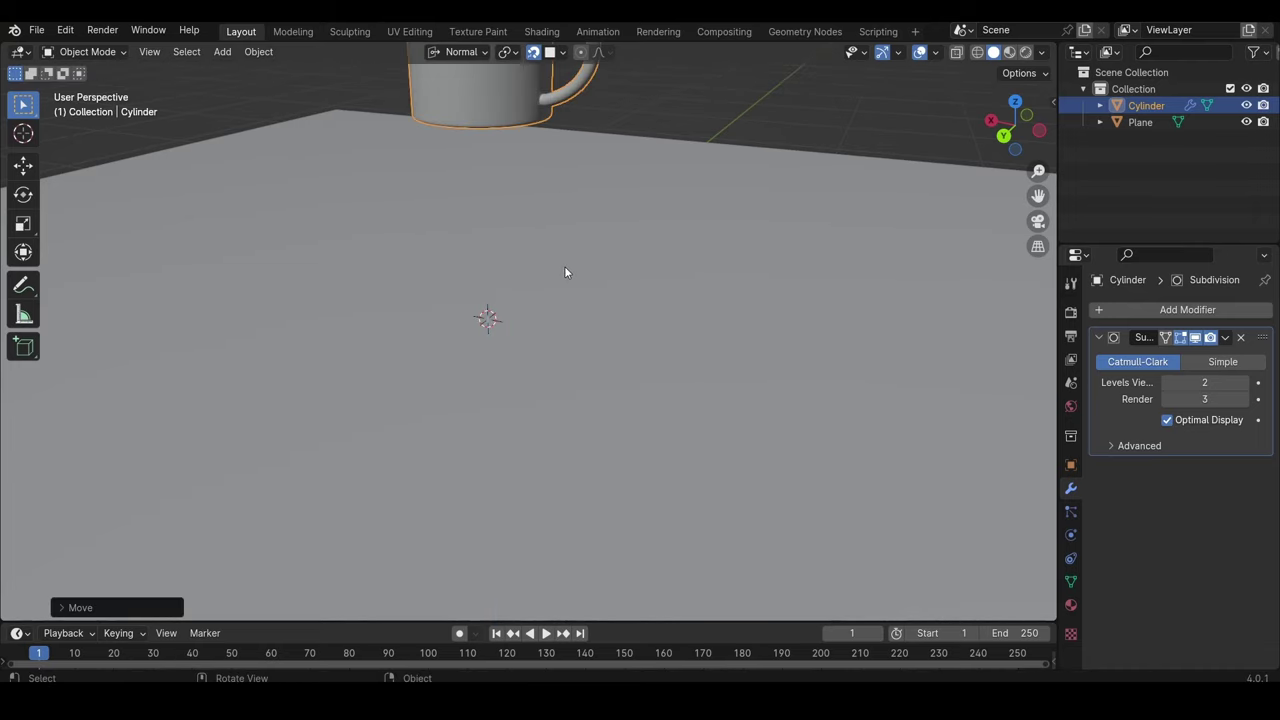
{"action": "key", "text": "g"}
{"action": "key", "text": "z"}
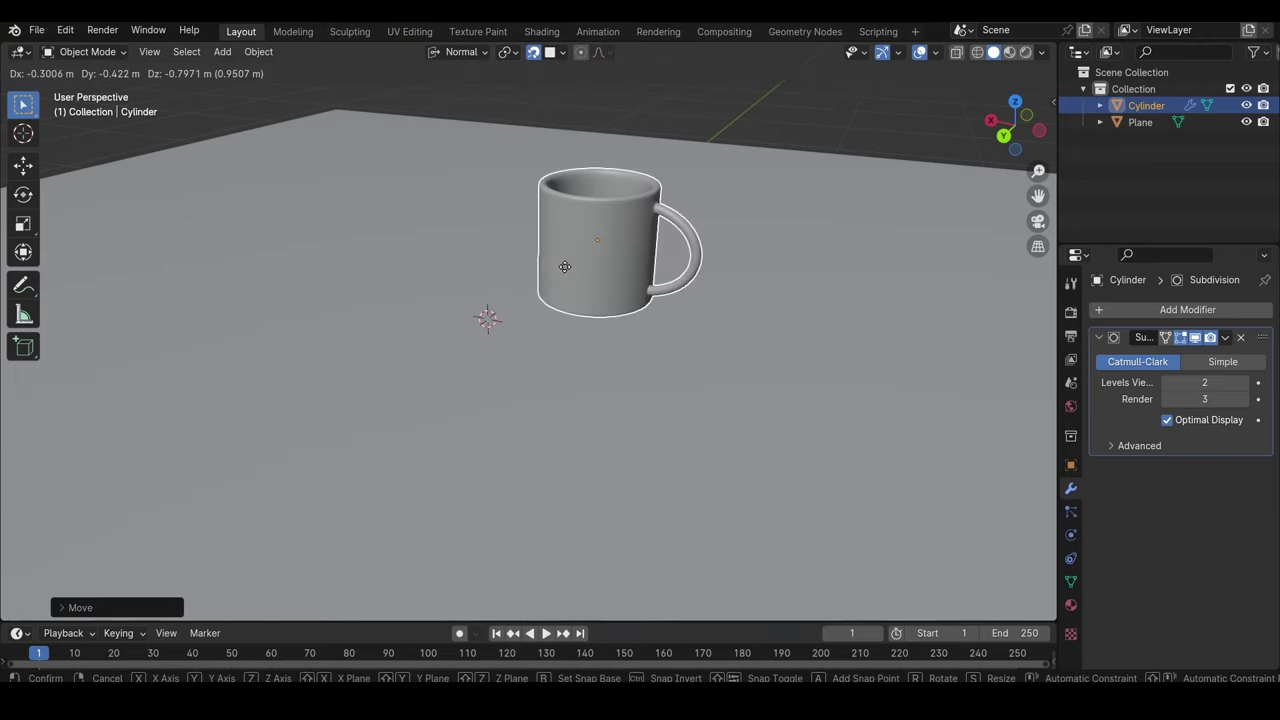
{"action": "left_click", "coordinate": [565, 267]}
- Create a new material for the mug and give it a blue base colour
{"action": "middle_click_drag", "start_coordinate": [540, 282], "coordinate": [369, 337]}
{"action": "key", "text": "KP_Decimal"}
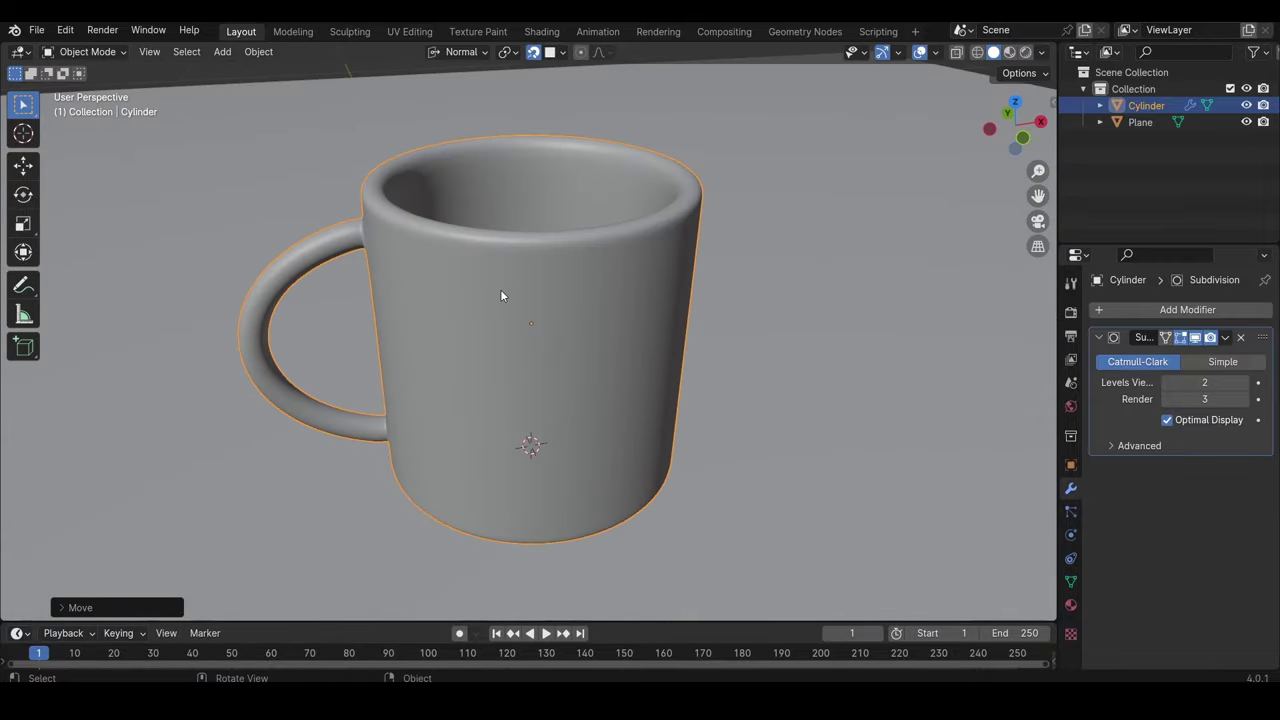
{"action": "left_click", "coordinate": [1071, 602]}
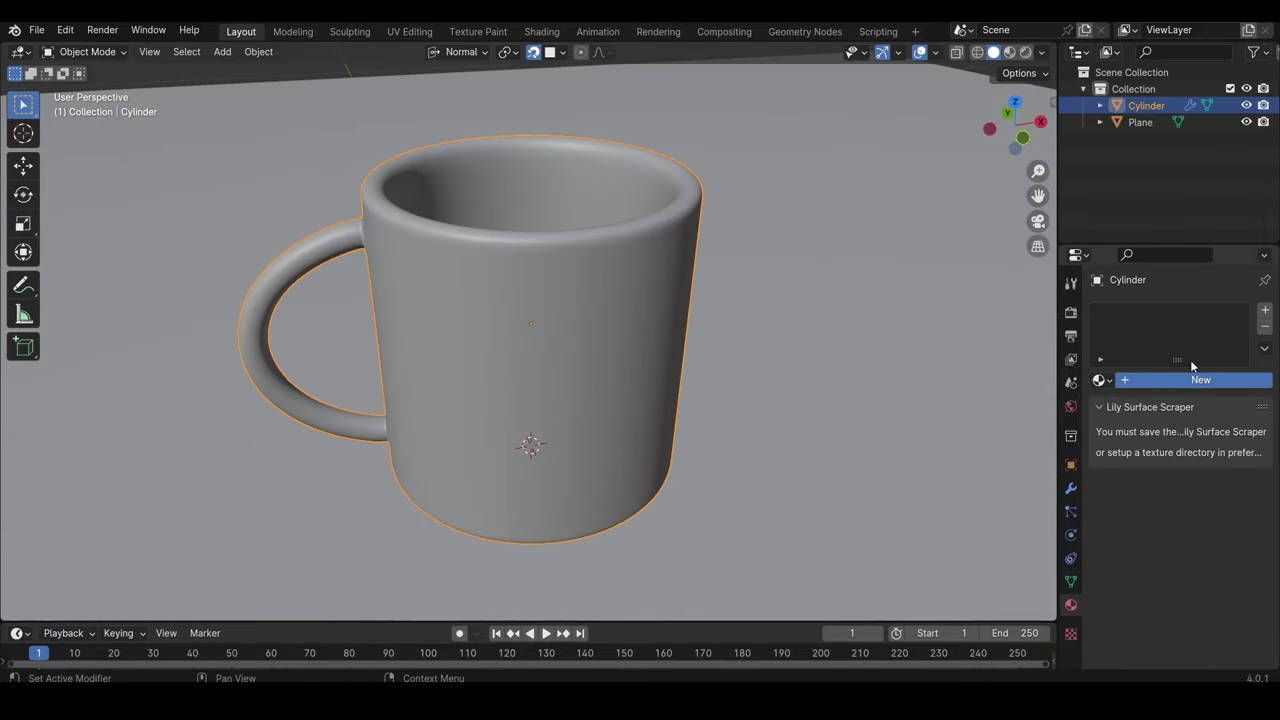
{"action": "left_click", "coordinate": [1177, 386]}
{"action": "left_click", "coordinate": [1213, 512]}
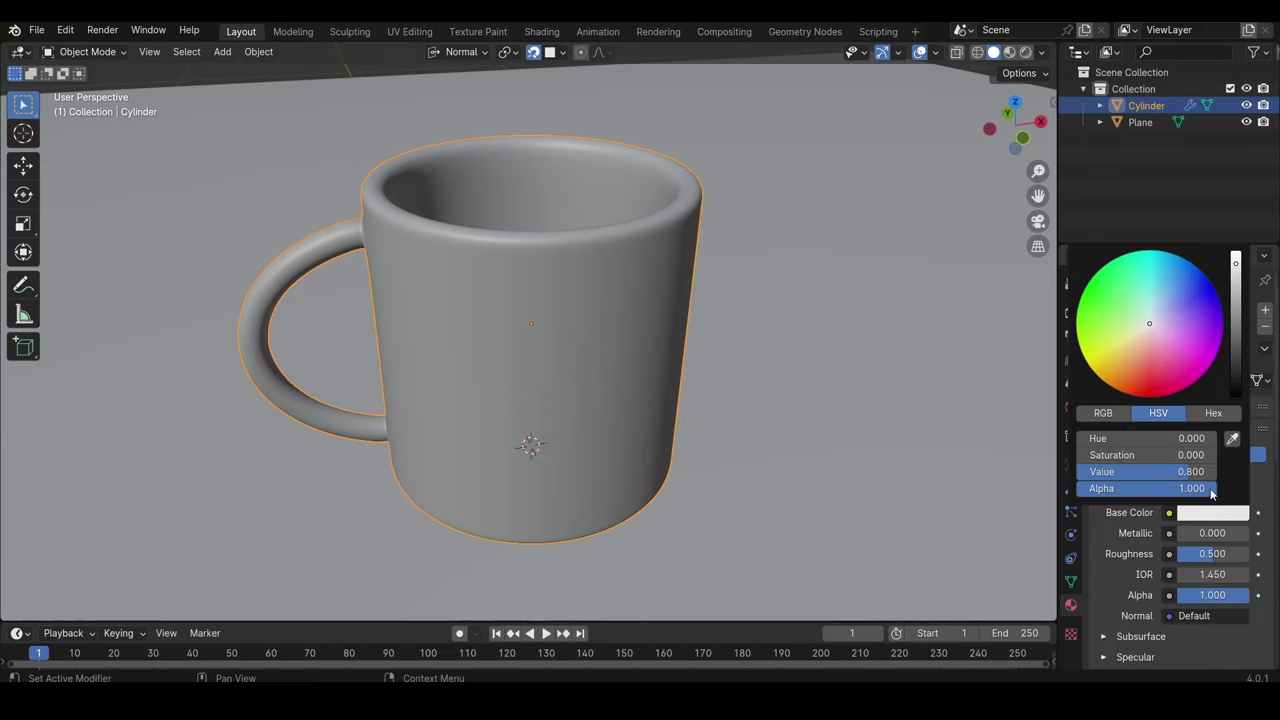
{"action": "left_click", "coordinate": [1185, 276]}
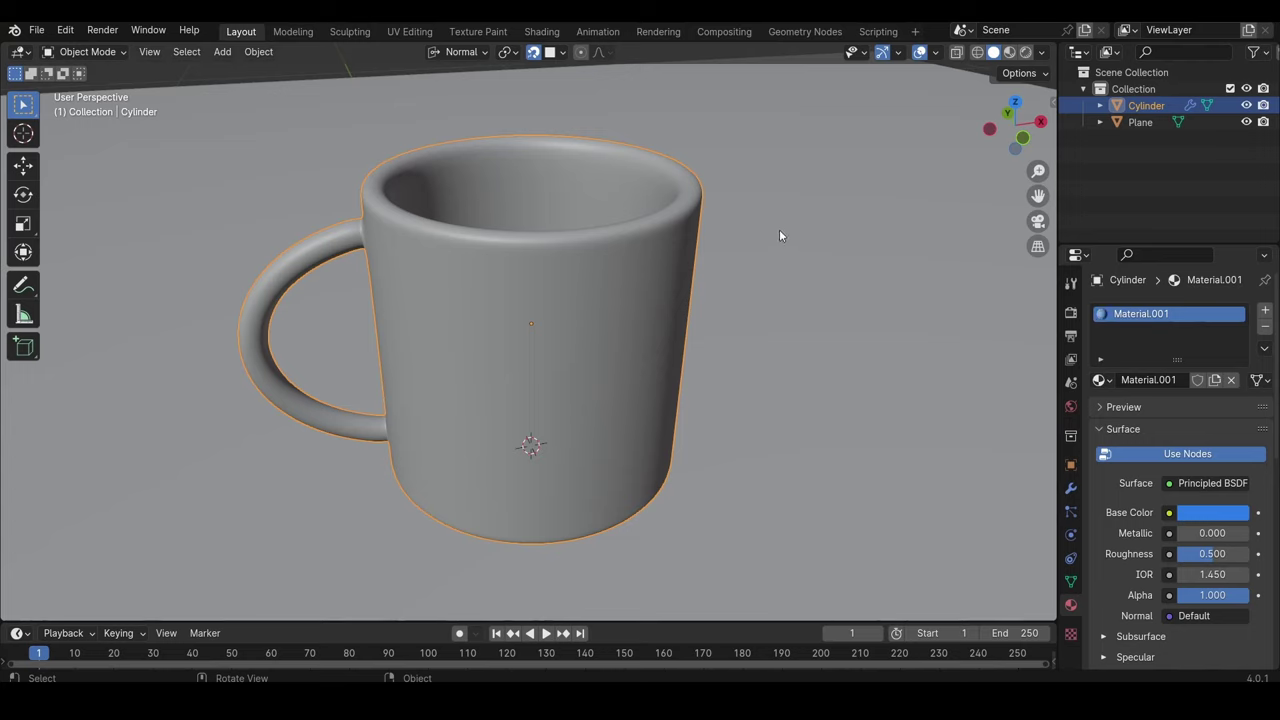
- Preview the mug's colour in Material Preview shading and switch the viewport to Rendered shading
{"action": "left_click", "coordinate": [1009, 52]}
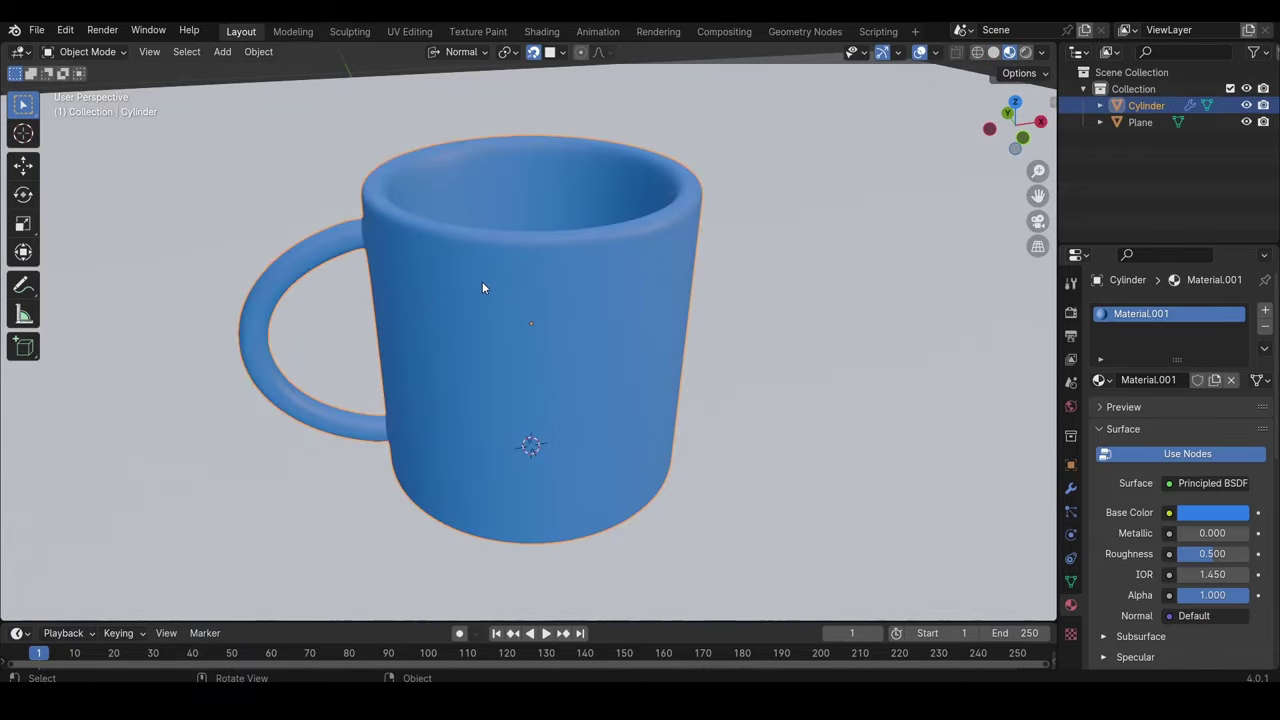
{"action": "middle_click_drag", "start_coordinate": [483, 291], "coordinate": [514, 277]}
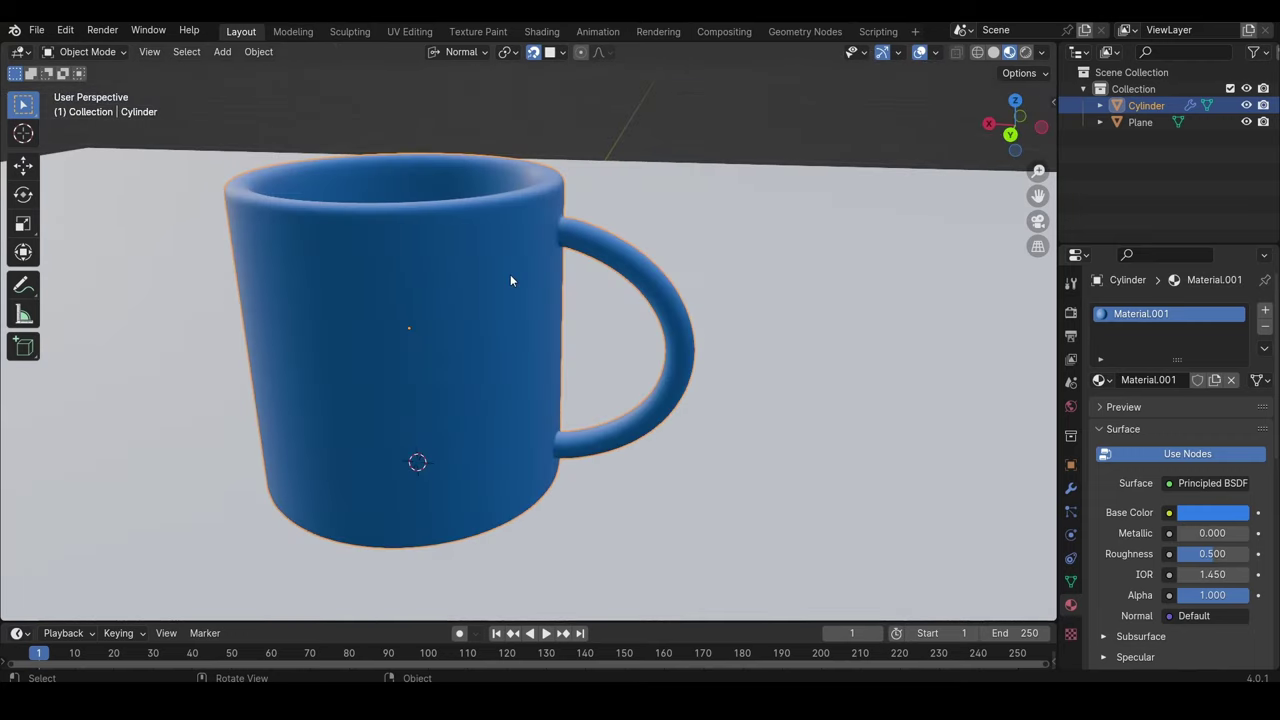
{"action": "left_click", "coordinate": [1026, 54]}
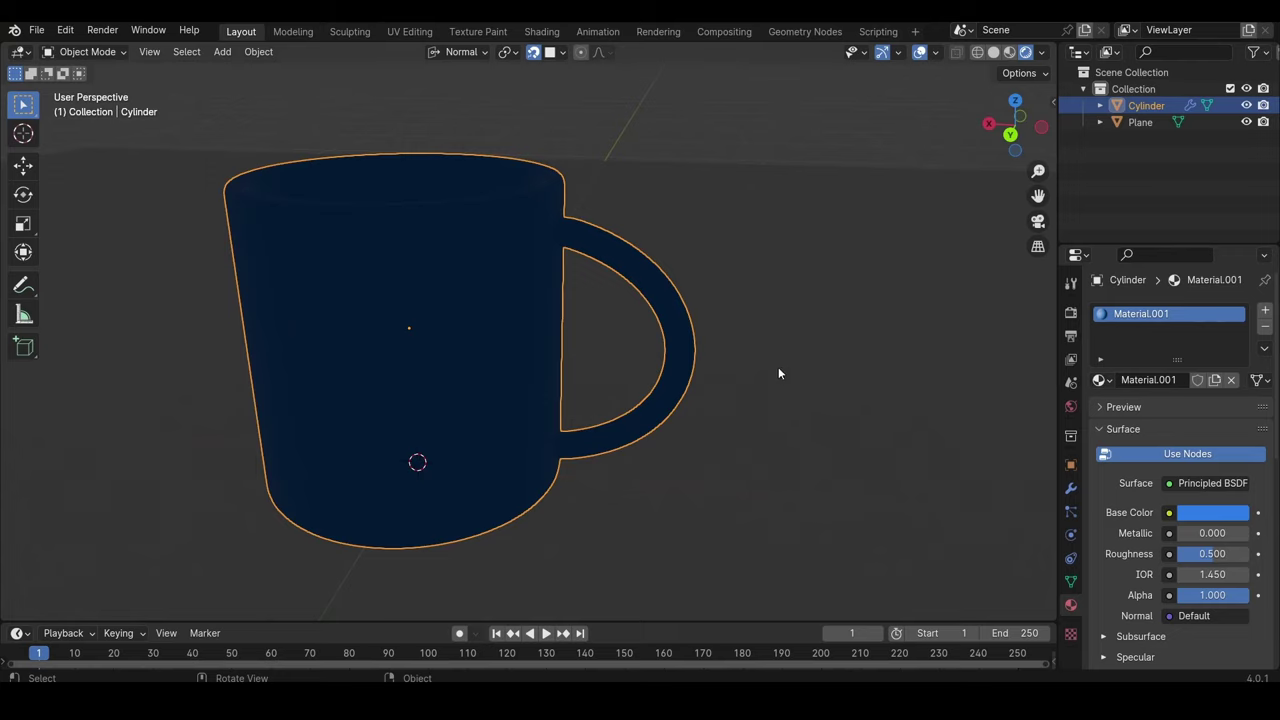
- Set the render engine to Cycles with GPU Compute as the device
{"action": "left_click", "coordinate": [1070, 311]}
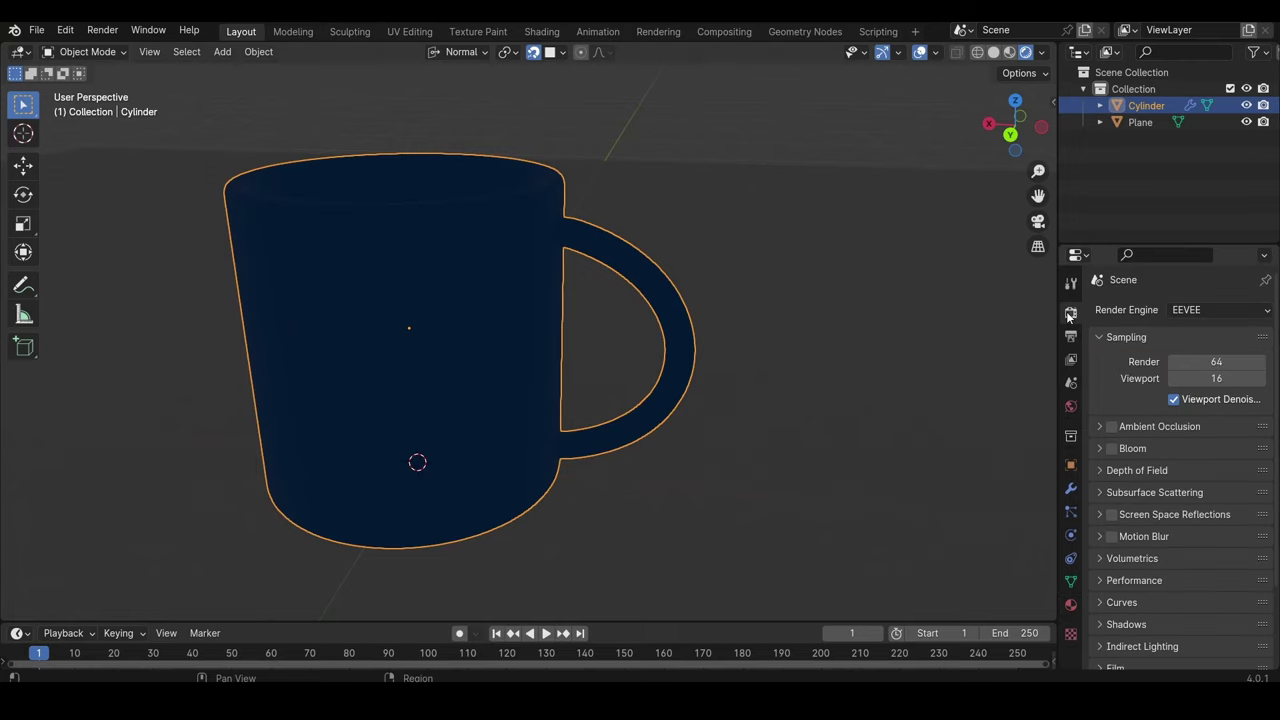
{"action": "left_click", "coordinate": [1230, 312]}
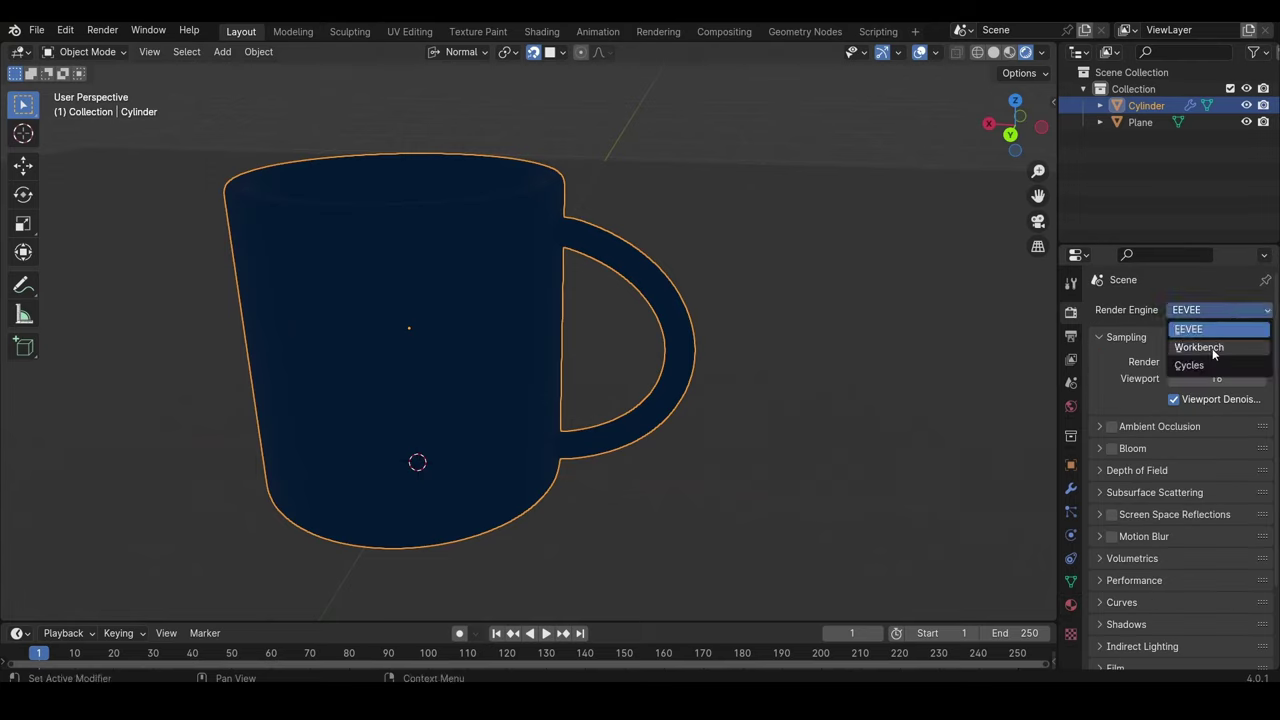
{"action": "left_click", "coordinate": [1203, 368]}
{"action": "left_click", "coordinate": [1211, 352]}
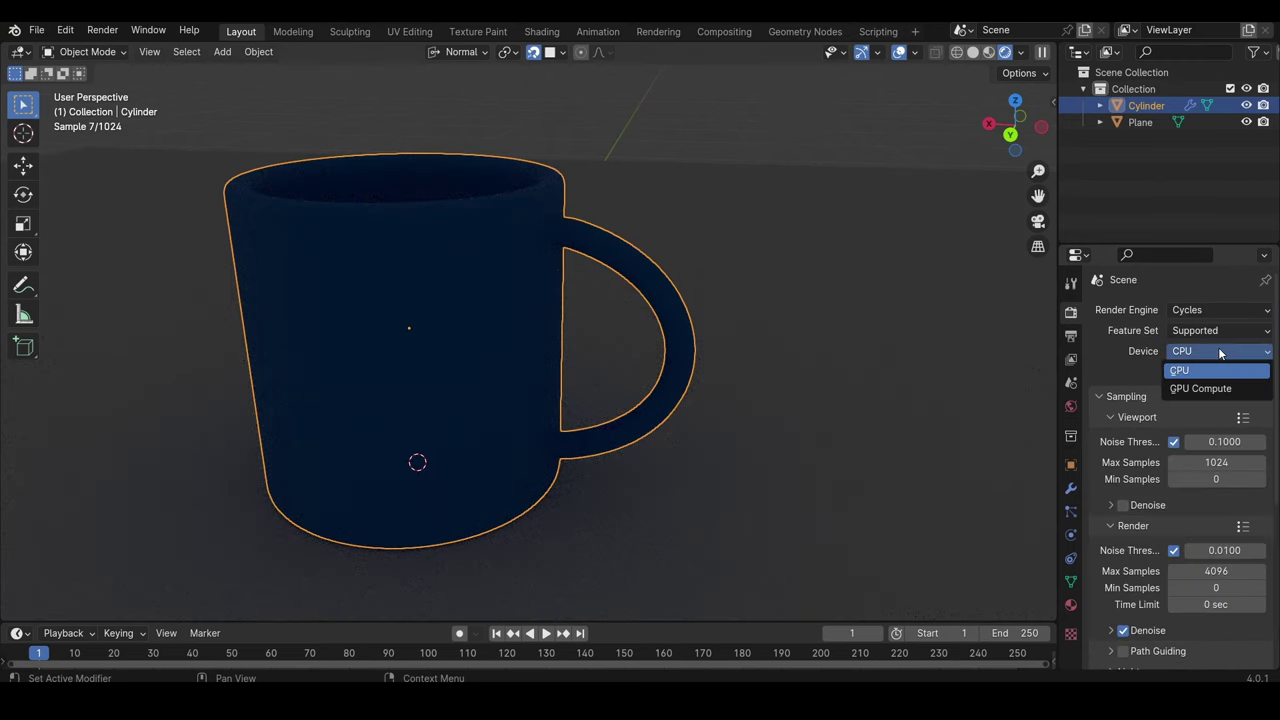
{"action": "left_click", "coordinate": [1216, 351]}
{"action": "left_click", "coordinate": [1222, 351]}
{"action": "left_click", "coordinate": [1222, 389]}
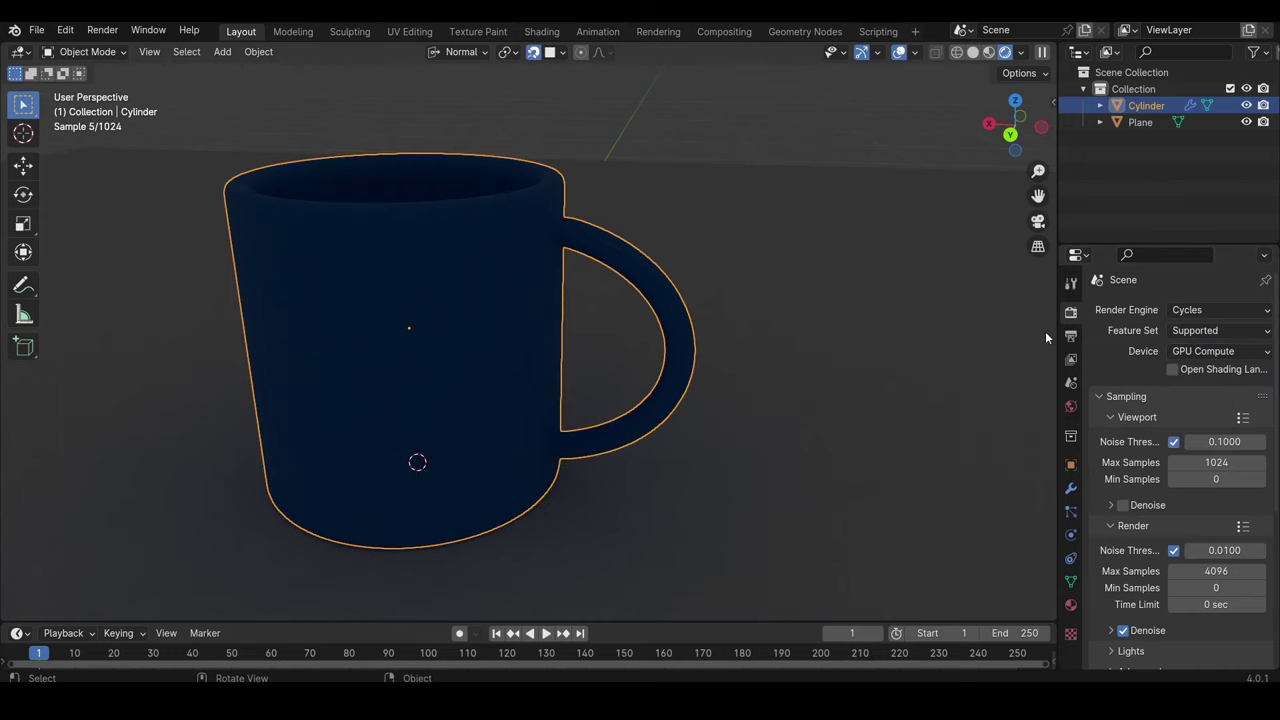
- Check the device choice and the Cycles render devices enabled in the system preferences
{"action": "left_click", "coordinate": [1220, 352]}
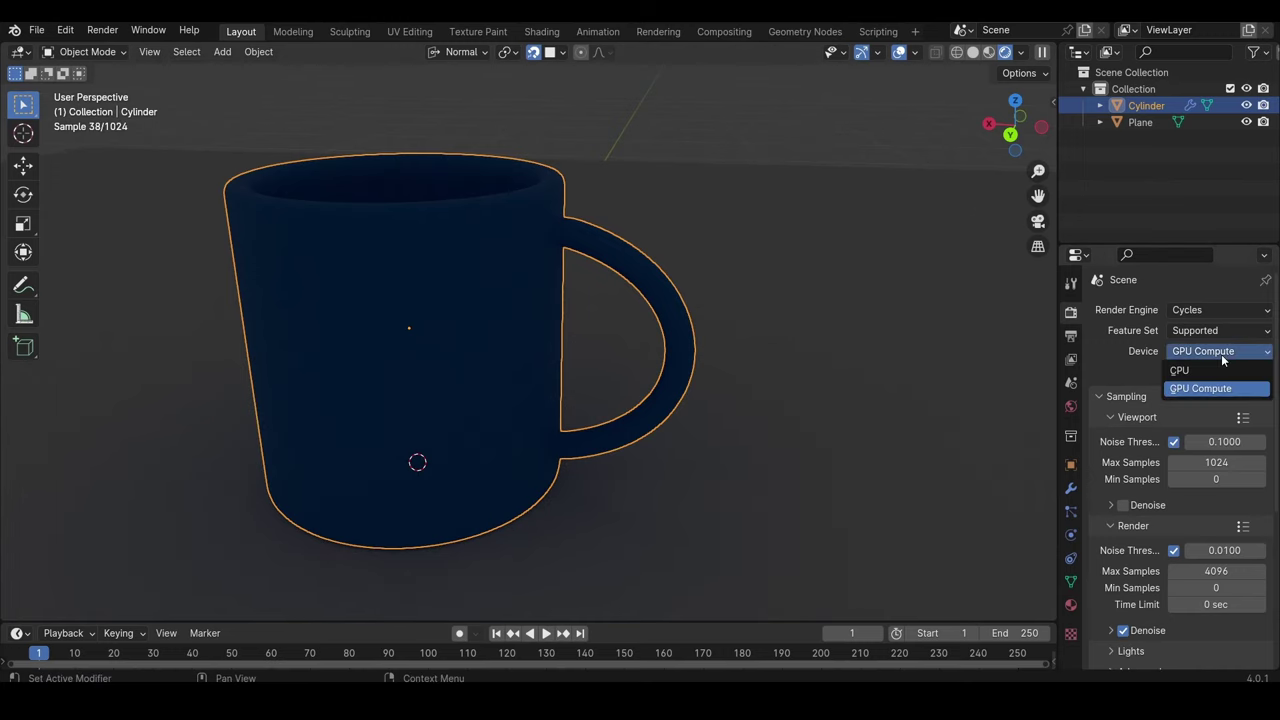
{"action": "left_click", "coordinate": [65, 30]}
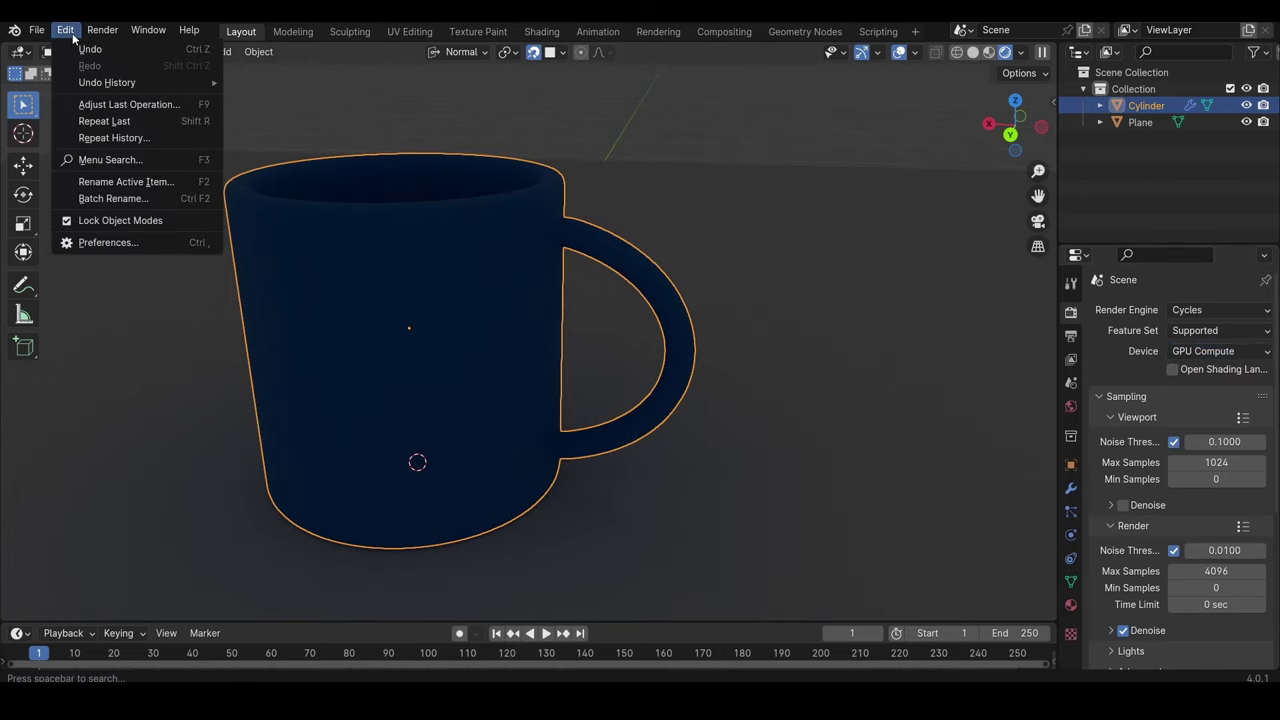
{"action": "left_click", "coordinate": [106, 246]}
{"action": "left_click", "coordinate": [45, 280]}
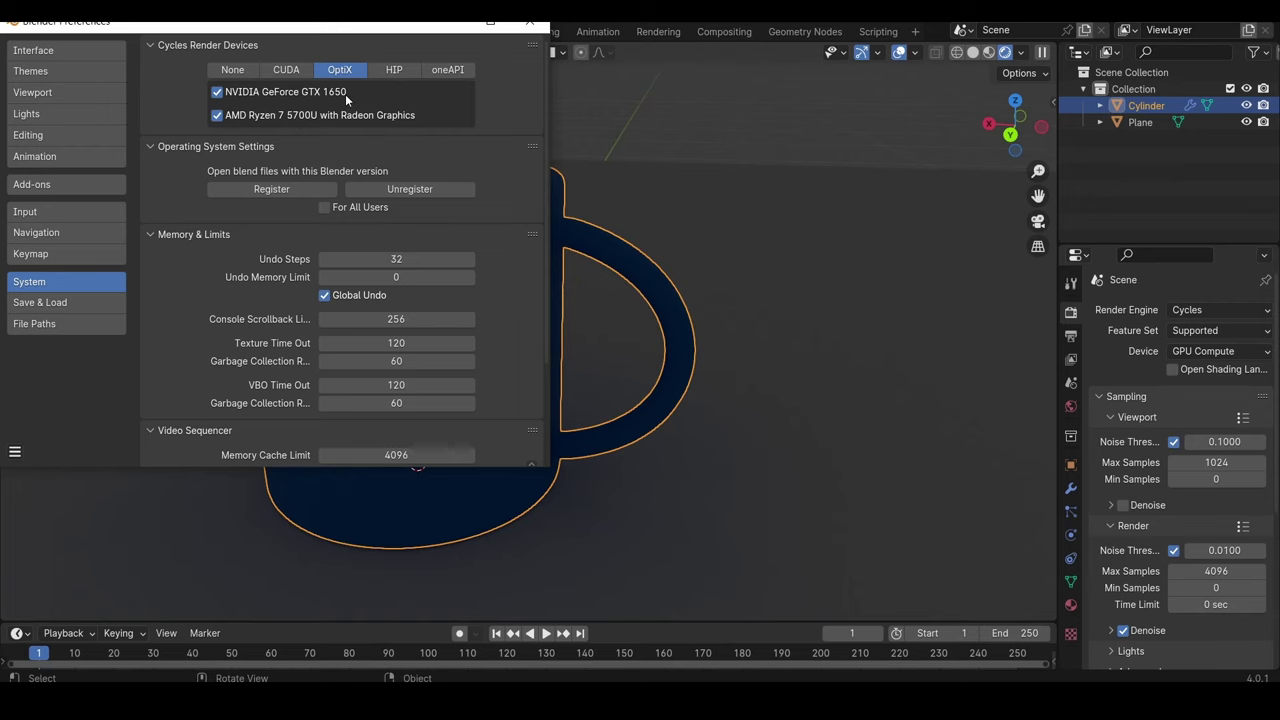
{"action": "left_click", "coordinate": [756, 354]}
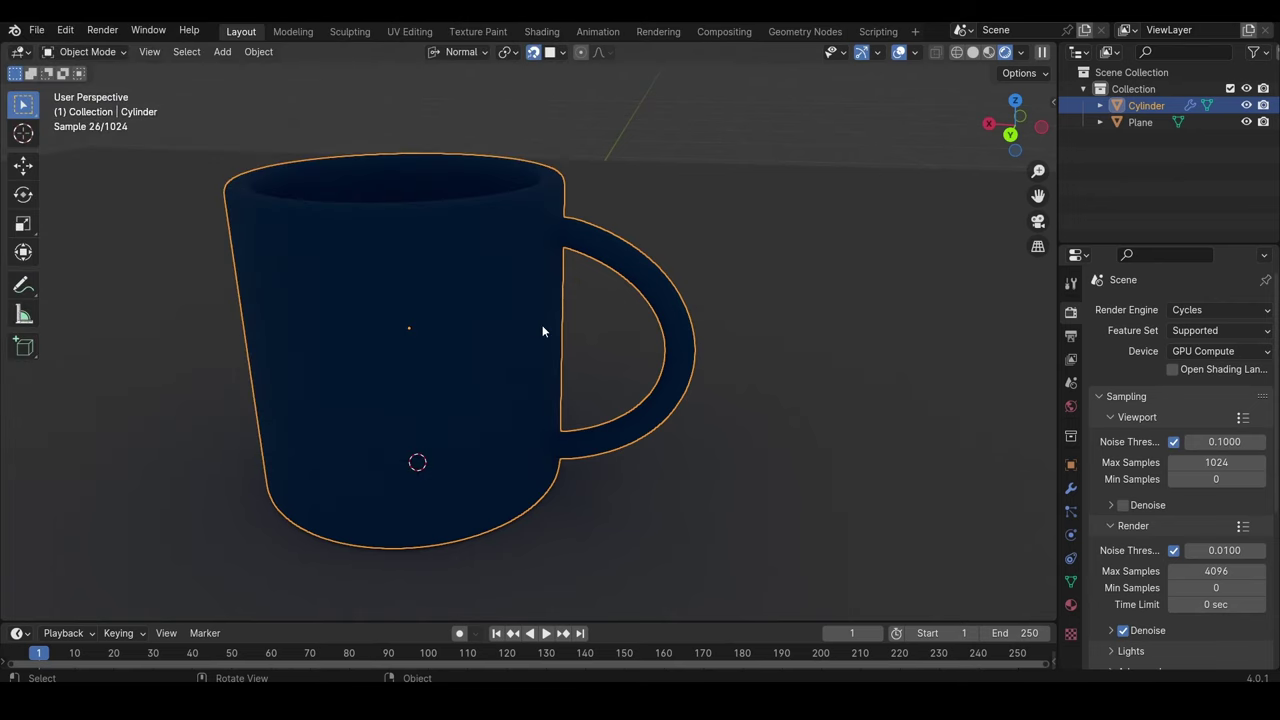
- Set the viewport sampling noise threshold to 1 and the viewport max samples to 10
{"action": "middle_click_drag", "start_coordinate": [468, 354], "coordinate": [674, 352], "text": "shift"}
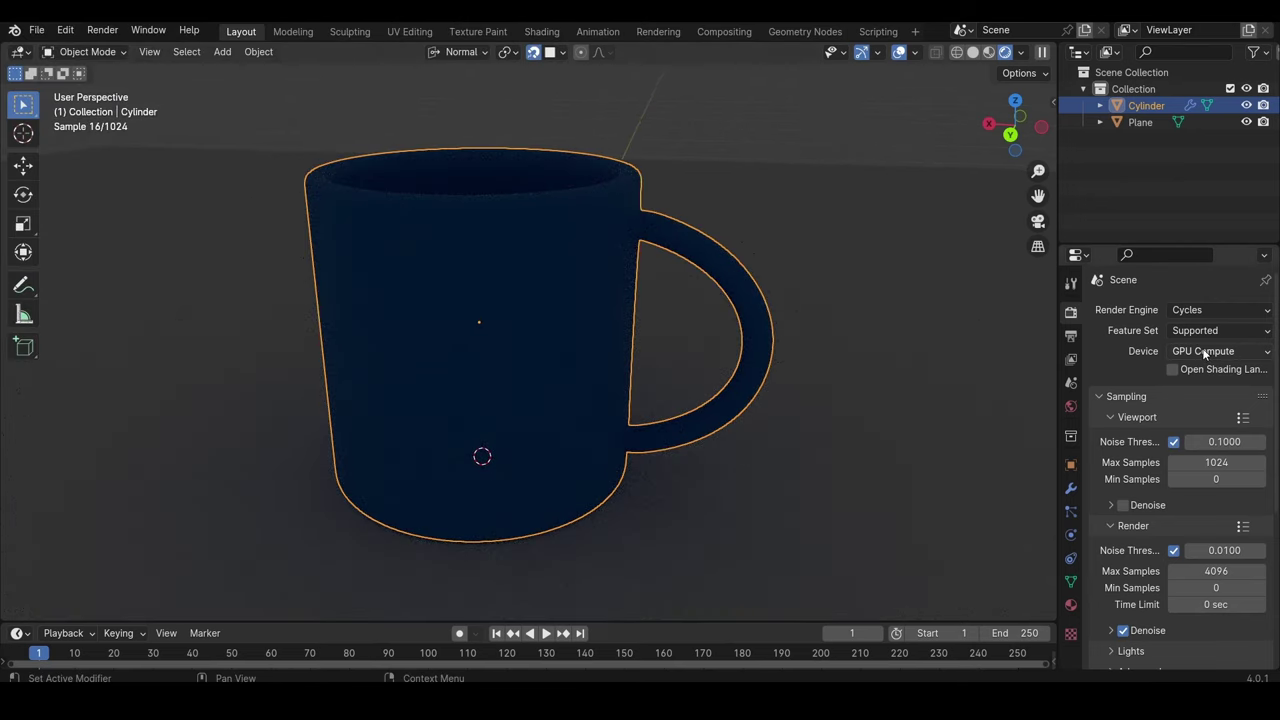
{"action": "left_click", "coordinate": [1234, 443]}
{"action": "type", "text": "1"}
{"action": "key", "text": "Return"}
{"action": "left_click", "coordinate": [1198, 458]}
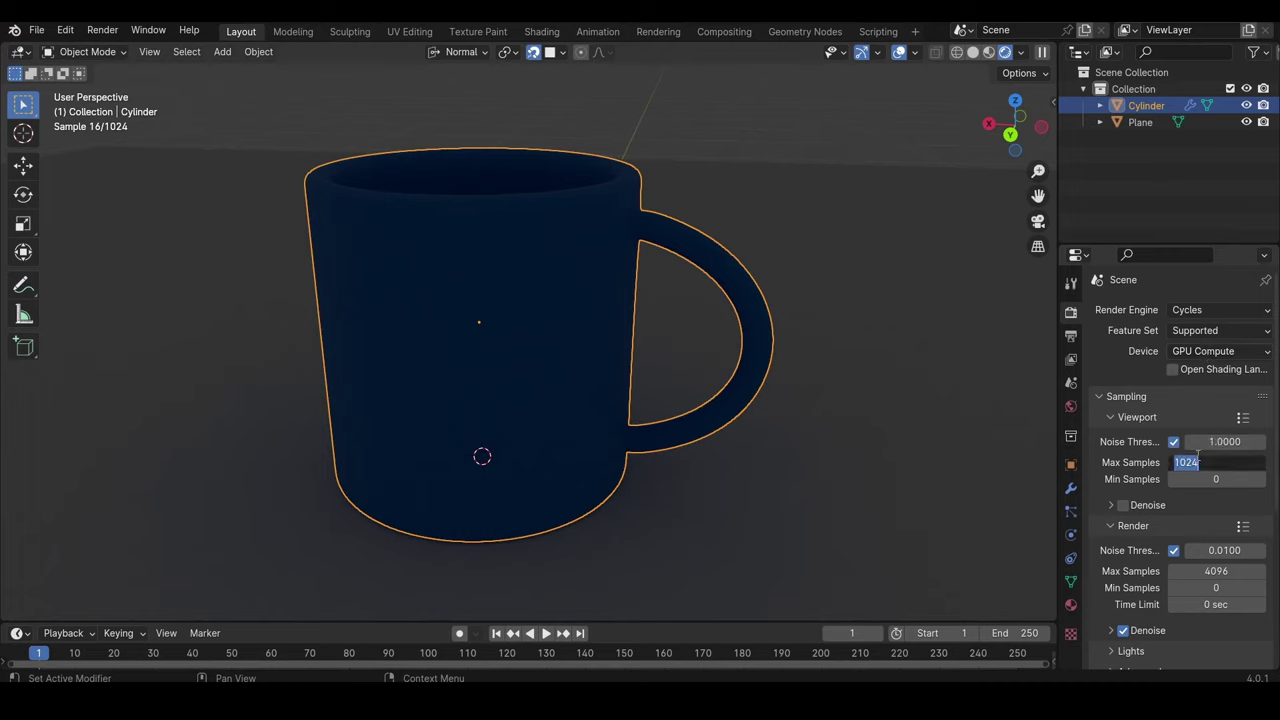
{"action": "type", "text": "10"}
{"action": "key", "text": "Return"}
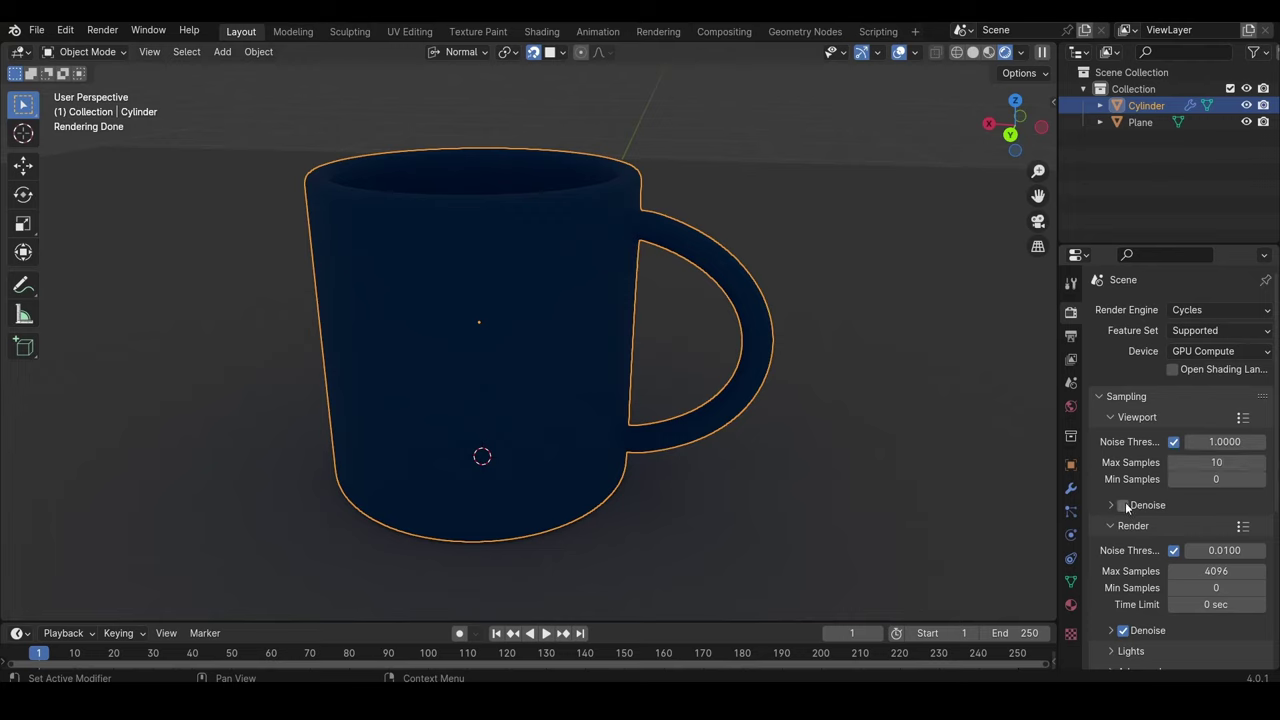
{"action": "scroll", "coordinate": [1130, 560], "scroll_direction": "down", "scroll_amount": 4}
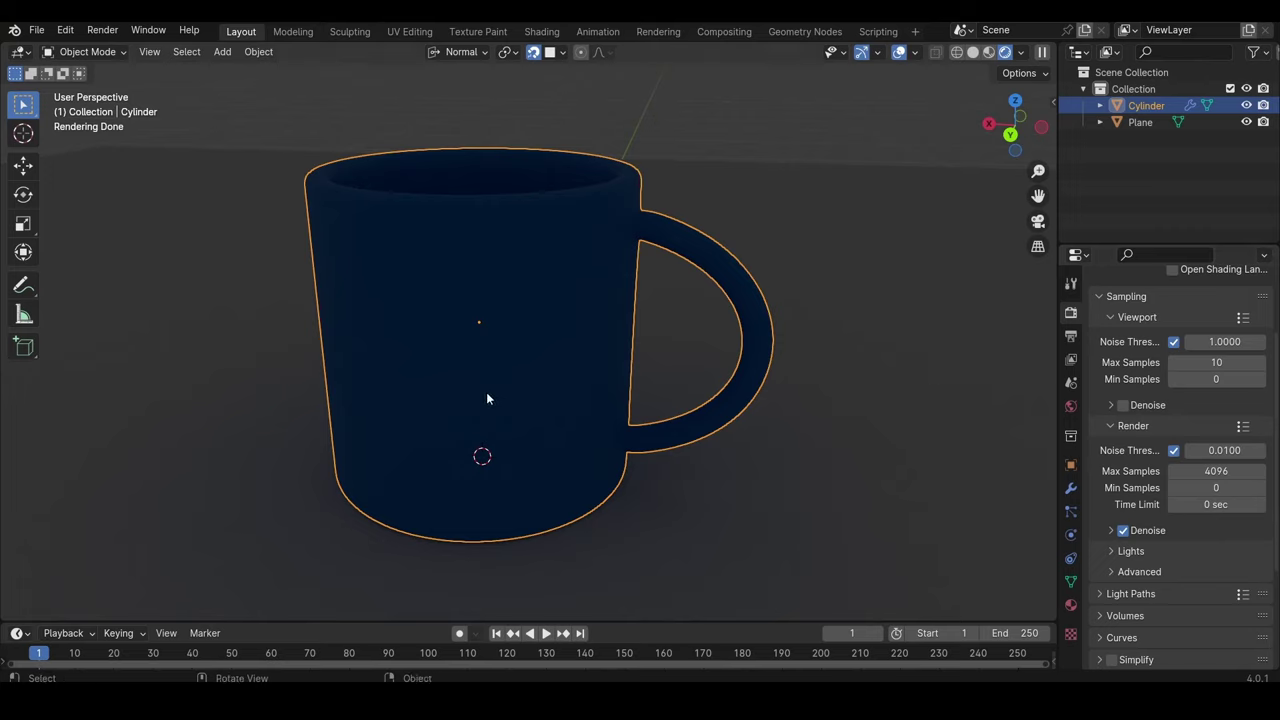
- Add an area light and move it straight up along Z until it lights the mug from above
{"action": "key", "text": "shift+a"}
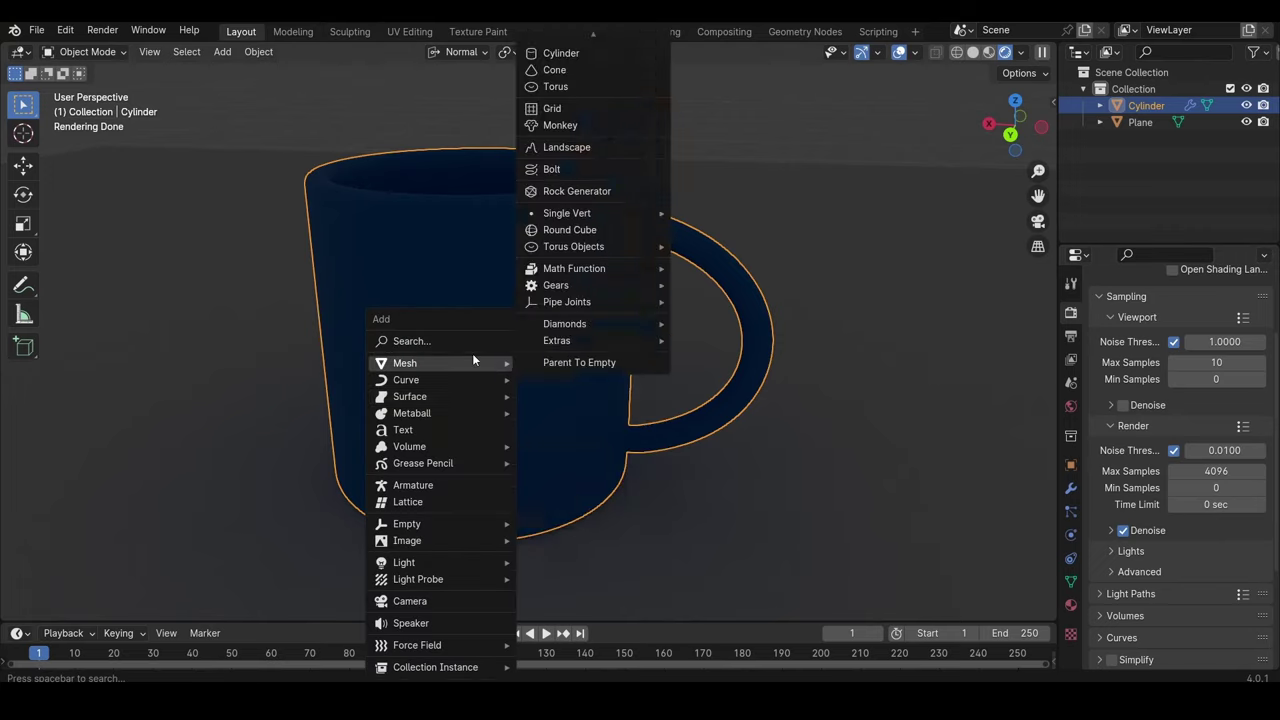
{"action": "mouse_move", "coordinate": [435, 562]}
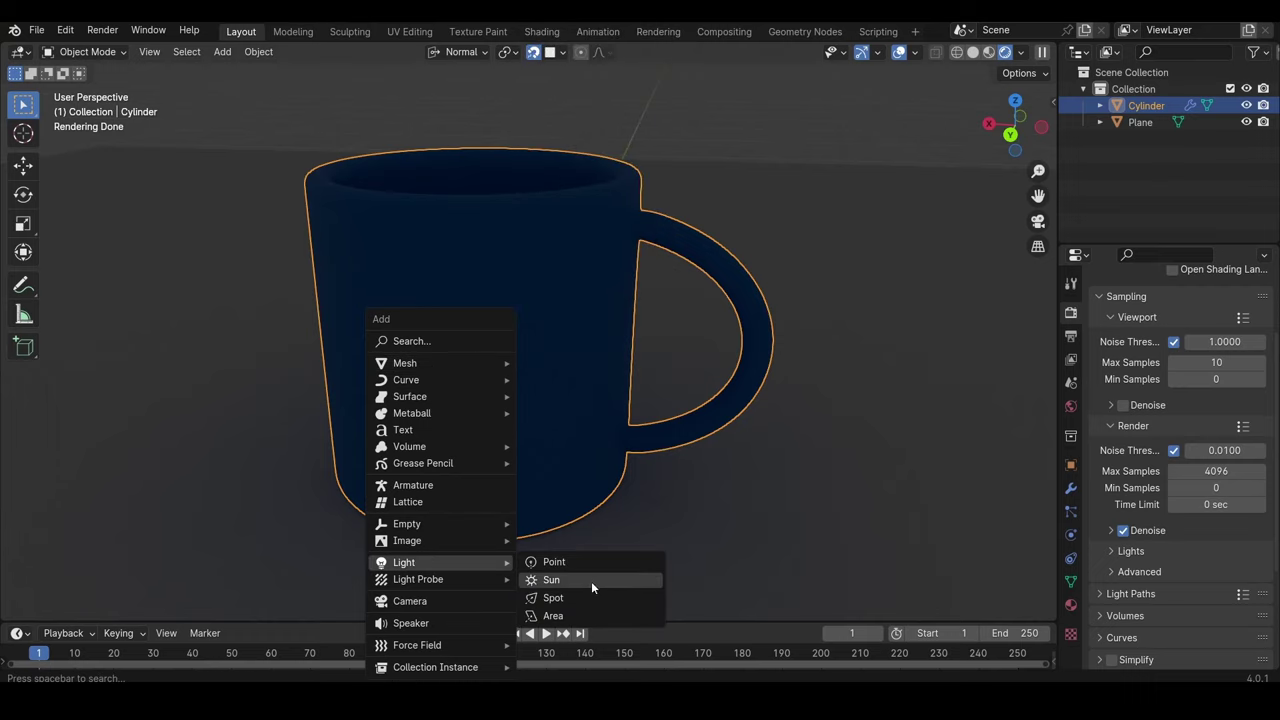
{"action": "left_click", "coordinate": [570, 617]}
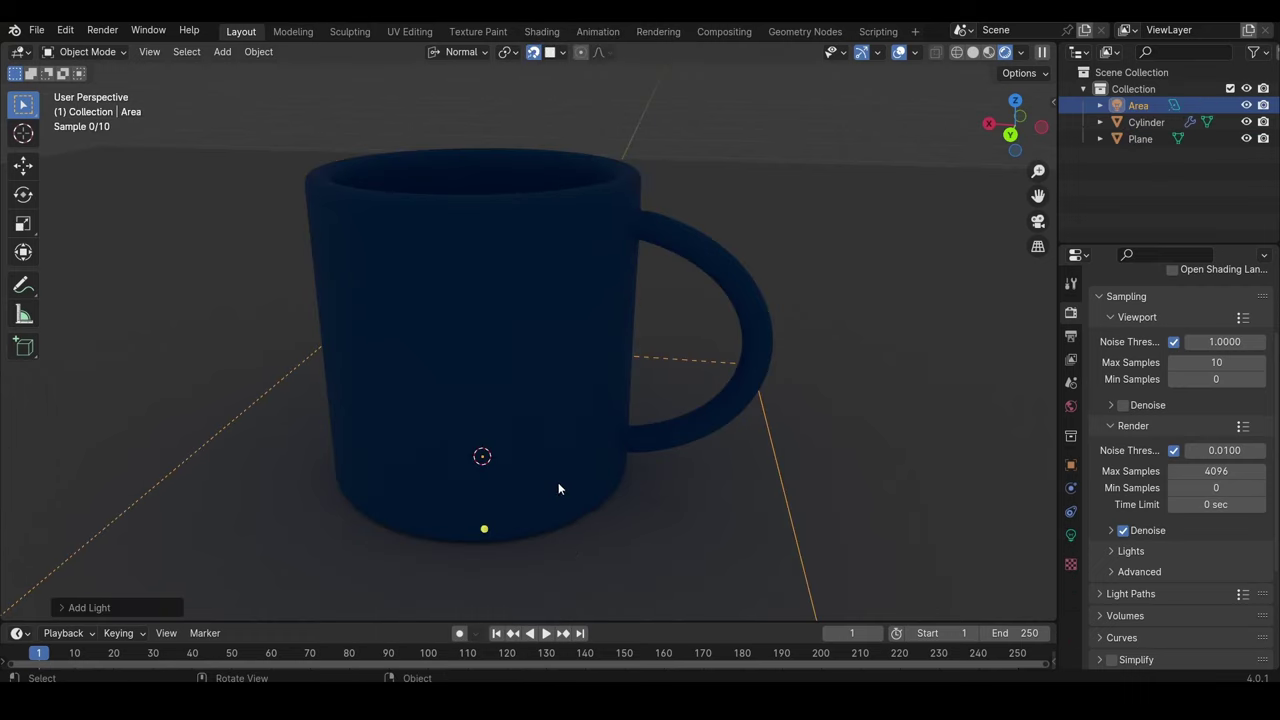
{"action": "key", "text": "g"}
{"action": "key", "text": "z"}
{"action": "key", "text": "z"}
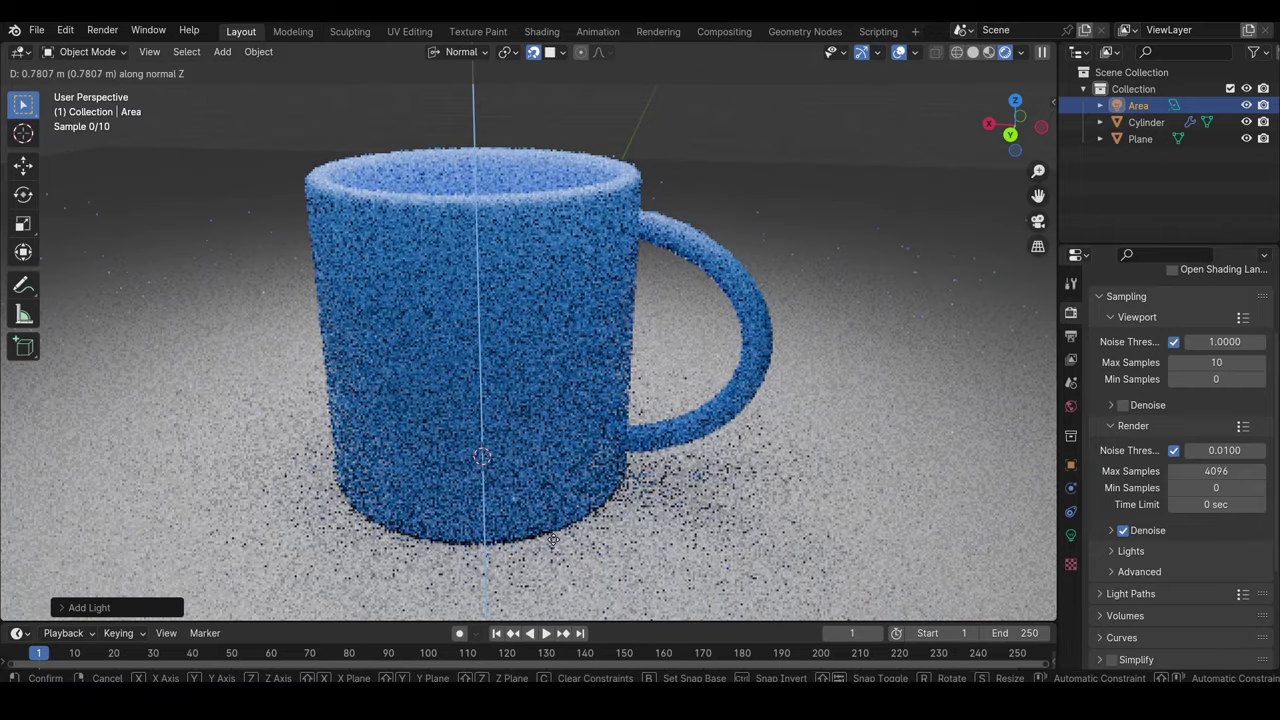
{"action": "left_click", "coordinate": [457, 240]}
- Lower the roughness of the mug's material to 0.133 and inspect its glossy rim and interior
{"action": "left_click", "coordinate": [457, 240]}
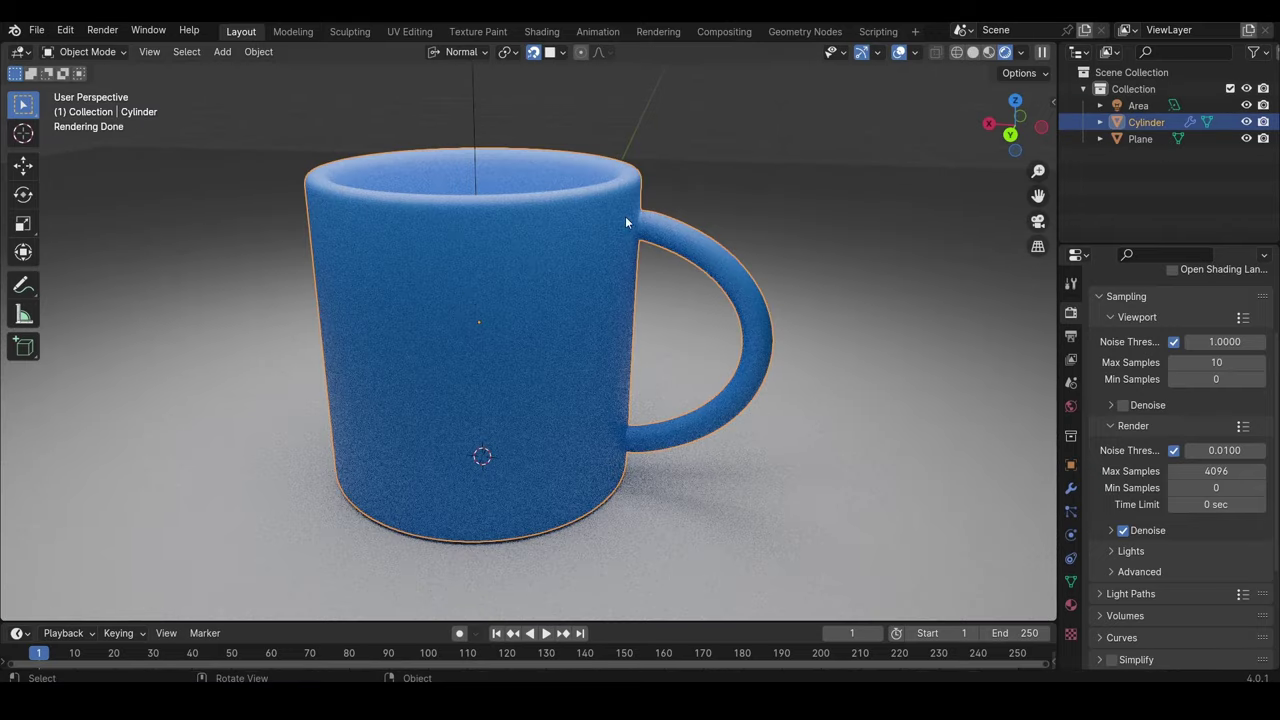
{"action": "left_click", "coordinate": [1071, 606]}
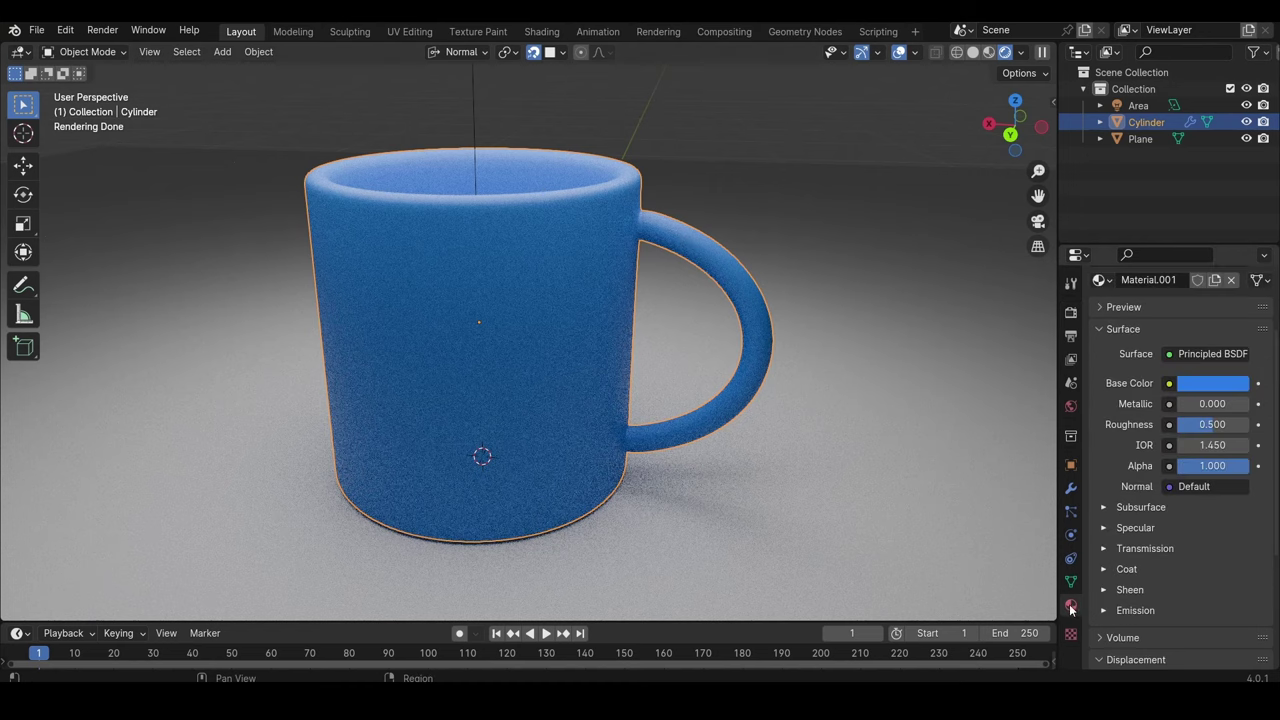
{"action": "left_click_drag", "start_coordinate": [1212, 424], "coordinate": [1172, 425]}
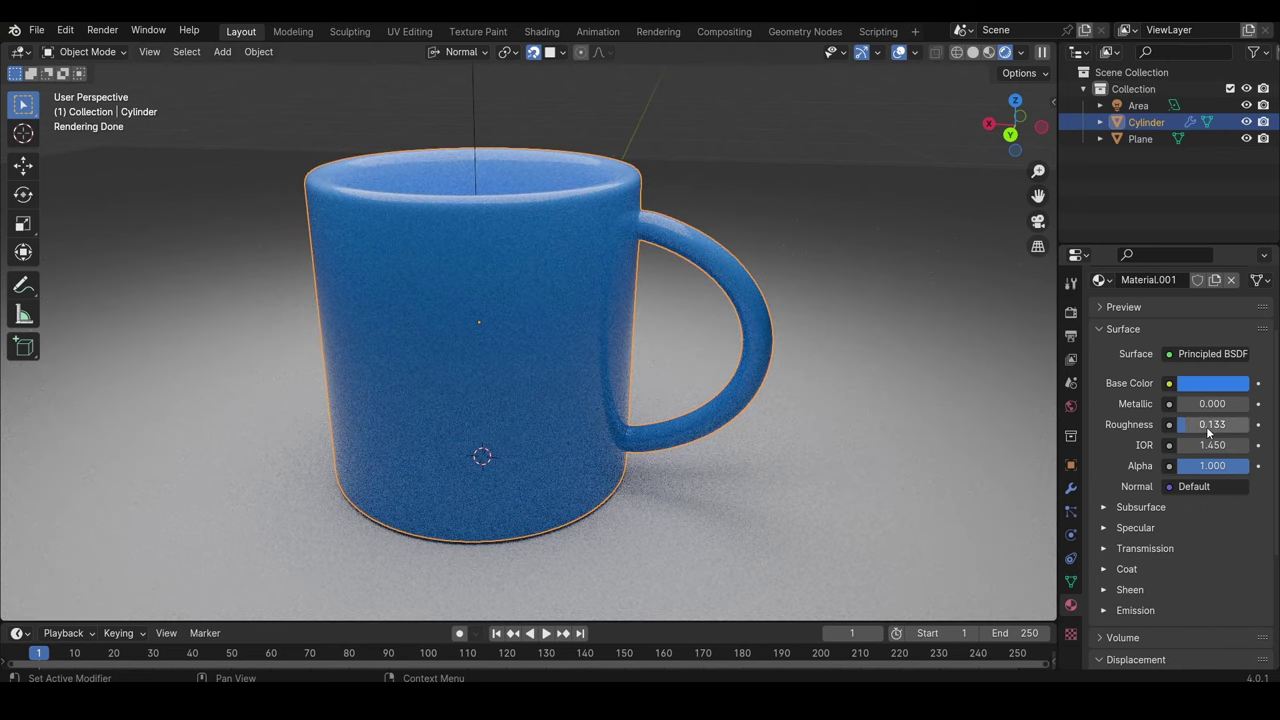
{"action": "middle_click_drag", "start_coordinate": [486, 264], "coordinate": [471, 165]}
{"action": "scroll", "coordinate": [474, 108], "scroll_direction": "up", "scroll_amount": 5}
{"action": "scroll", "coordinate": [470, 108], "scroll_direction": "up", "scroll_amount": 2}
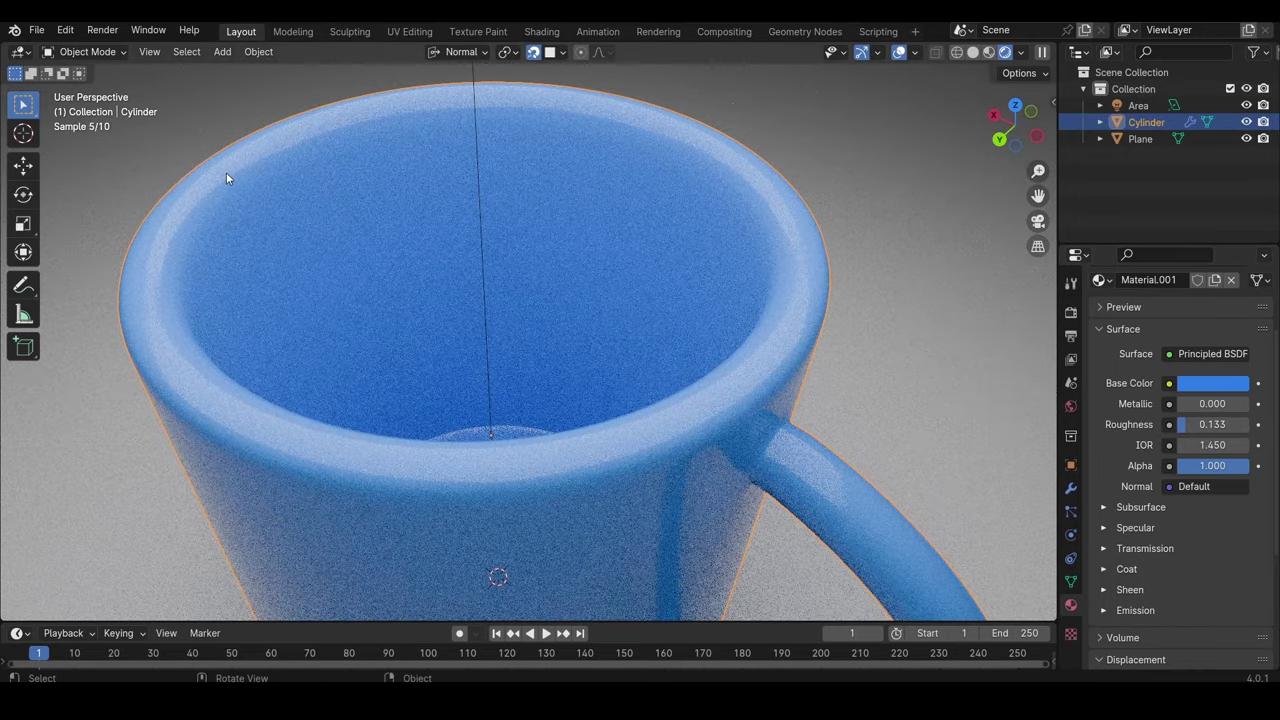
{"action": "scroll", "coordinate": [766, 163], "scroll_direction": "down", "scroll_amount": 2}
{"action": "scroll", "coordinate": [542, 417], "scroll_direction": "down", "scroll_amount": 5}
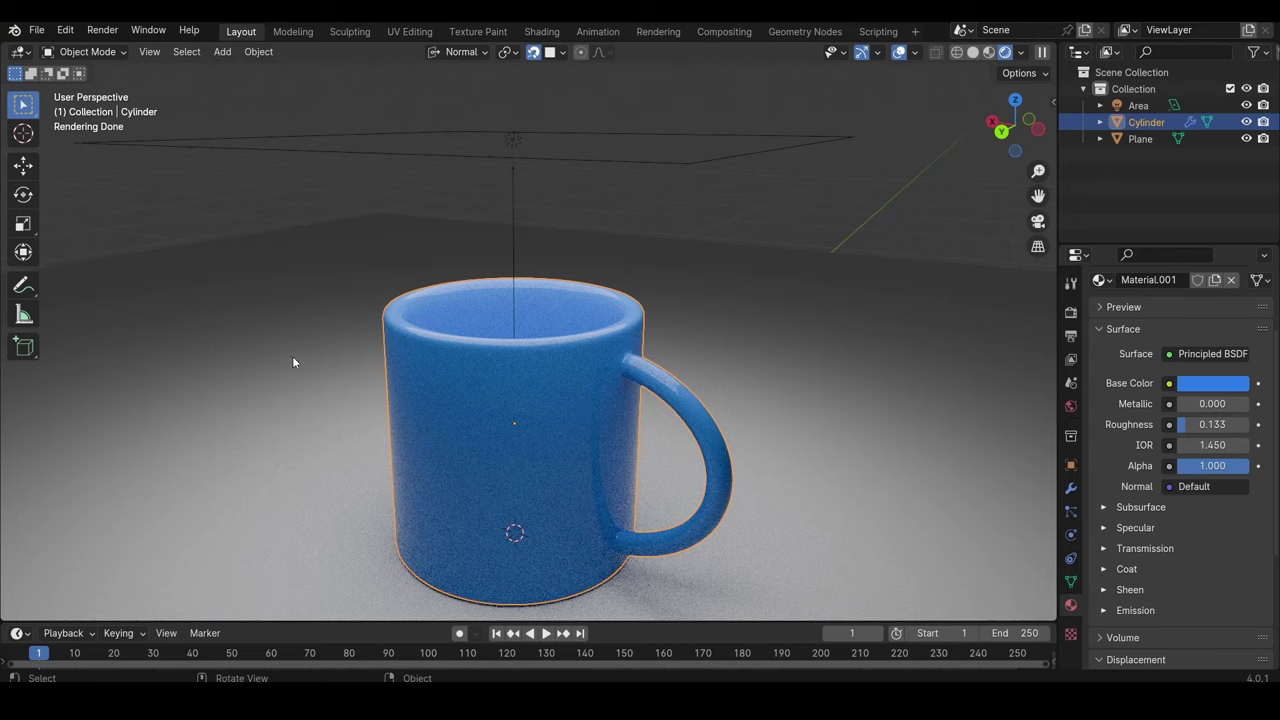
- Turn the enlarged timeline area into a World Shader Editor with a mapped Environment Texture feeding the Background node
{"action": "left_click_drag", "start_coordinate": [323, 620], "coordinate": [350, 414]}
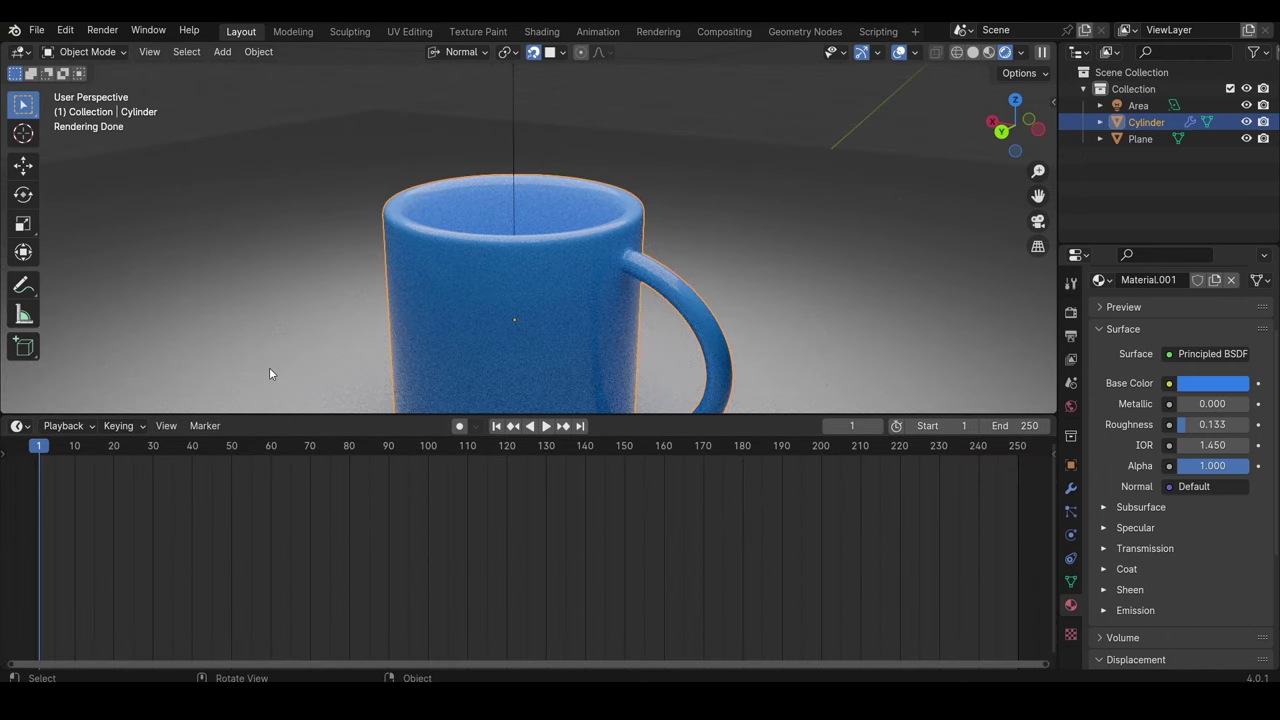
{"action": "left_click", "coordinate": [18, 426]}
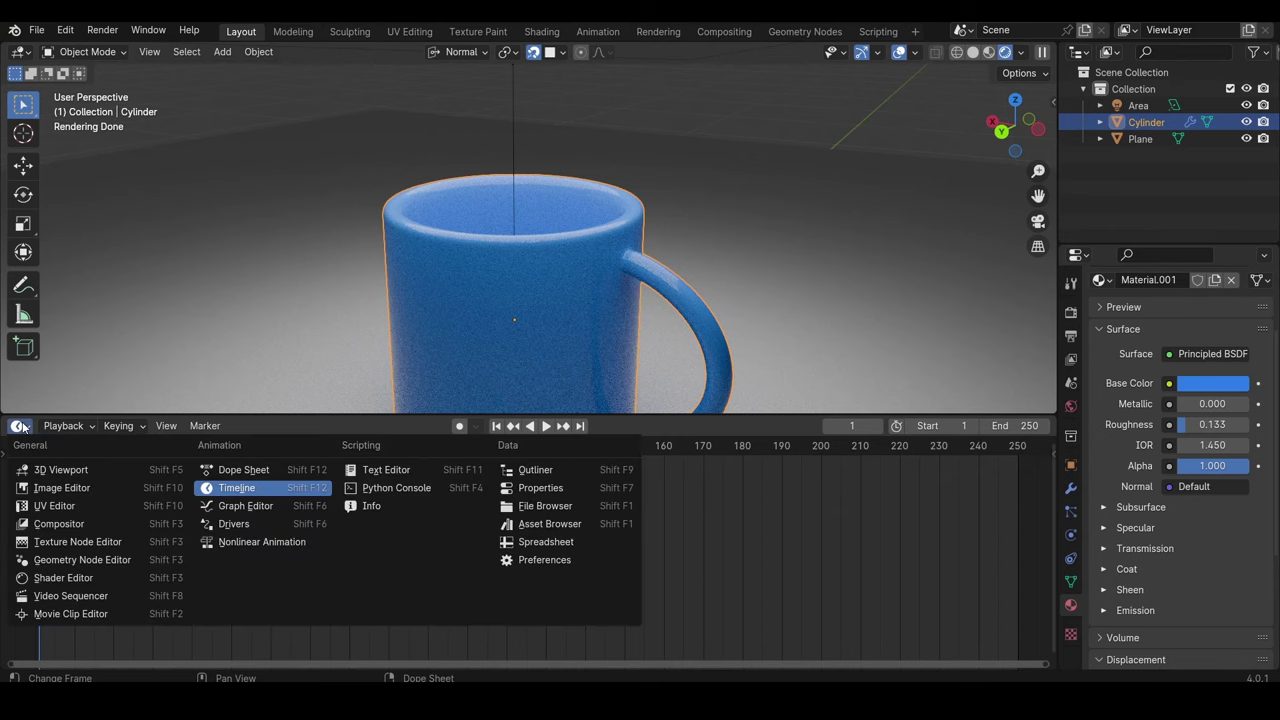
{"action": "left_click", "coordinate": [84, 578]}
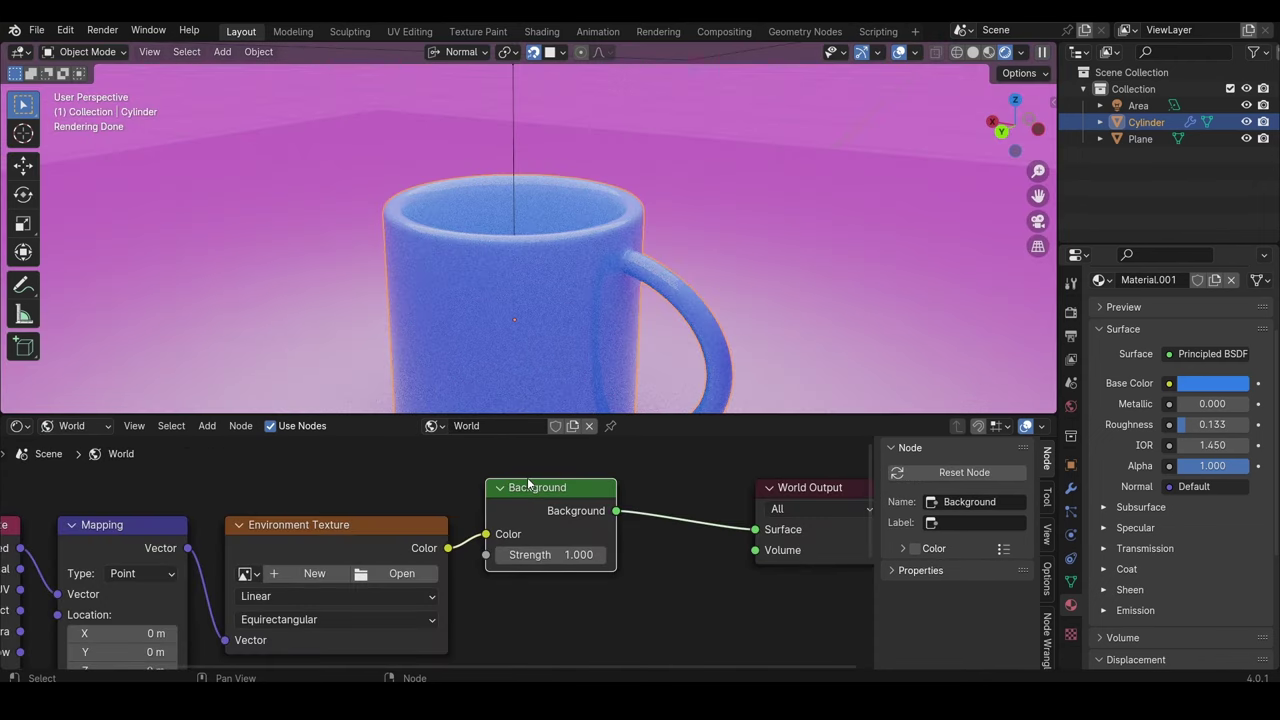
{"action": "mouse_move", "coordinate": [410, 548]}
{"action": "middle_mouse_down"}
{"action": "mouse_move", "coordinate": [454, 534]}
{"action": "mouse_move", "coordinate": [406, 554]}
{"action": "middle_mouse_up"}
{"action": "scroll", "coordinate": [430, 519], "scroll_direction": "down", "scroll_amount": 1}
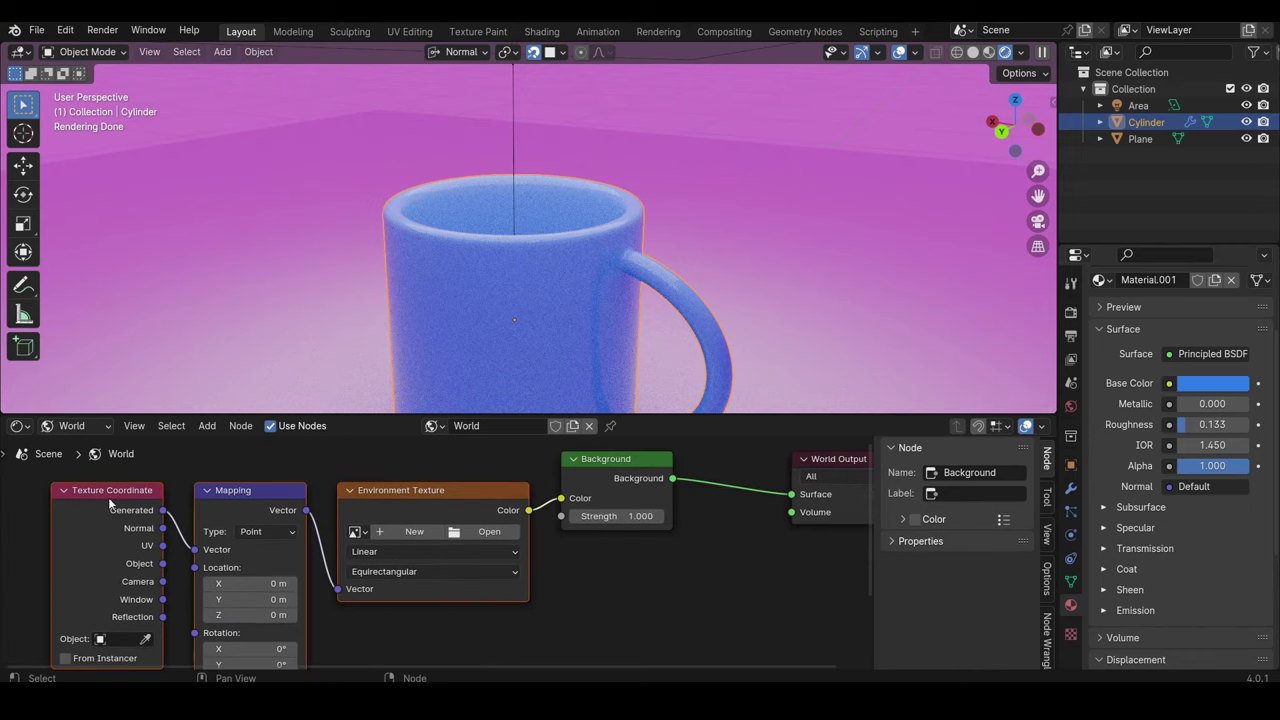
- Check in the add-on preferences that Node Wrangler is enabled by searching for "node"
{"action": "left_click", "coordinate": [32, 36]}
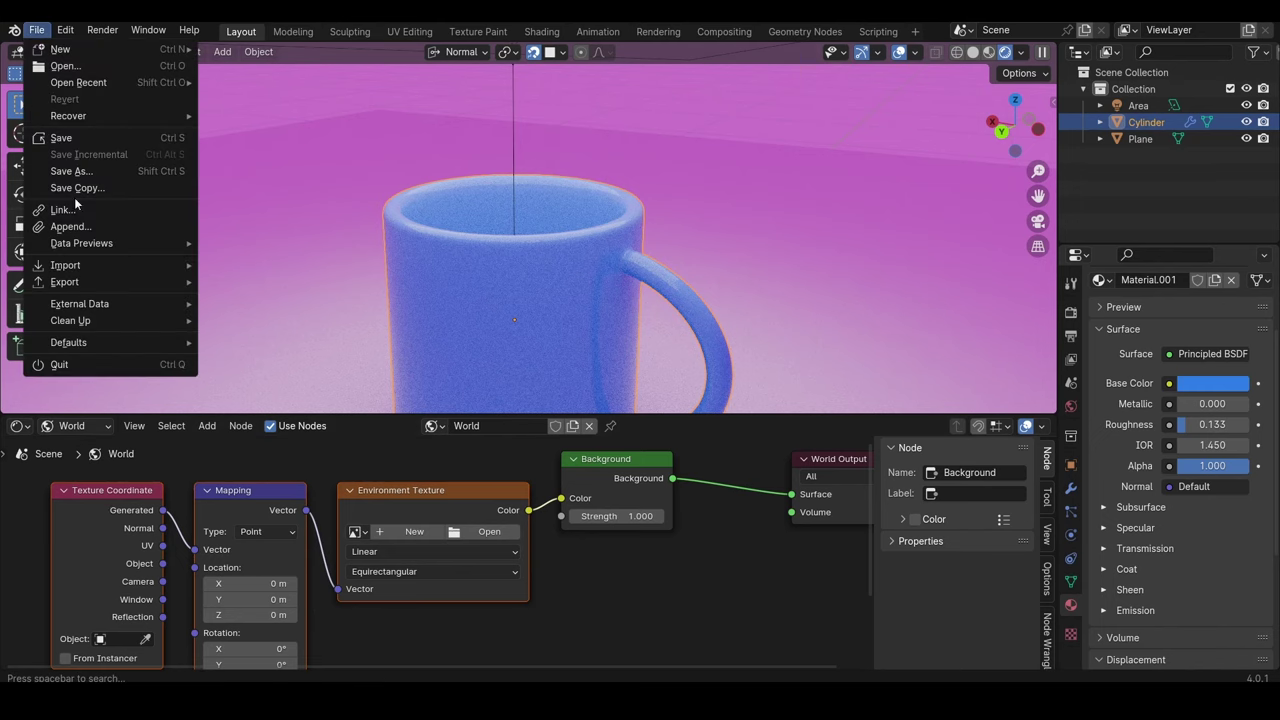
{"action": "mouse_move", "coordinate": [65, 31]}
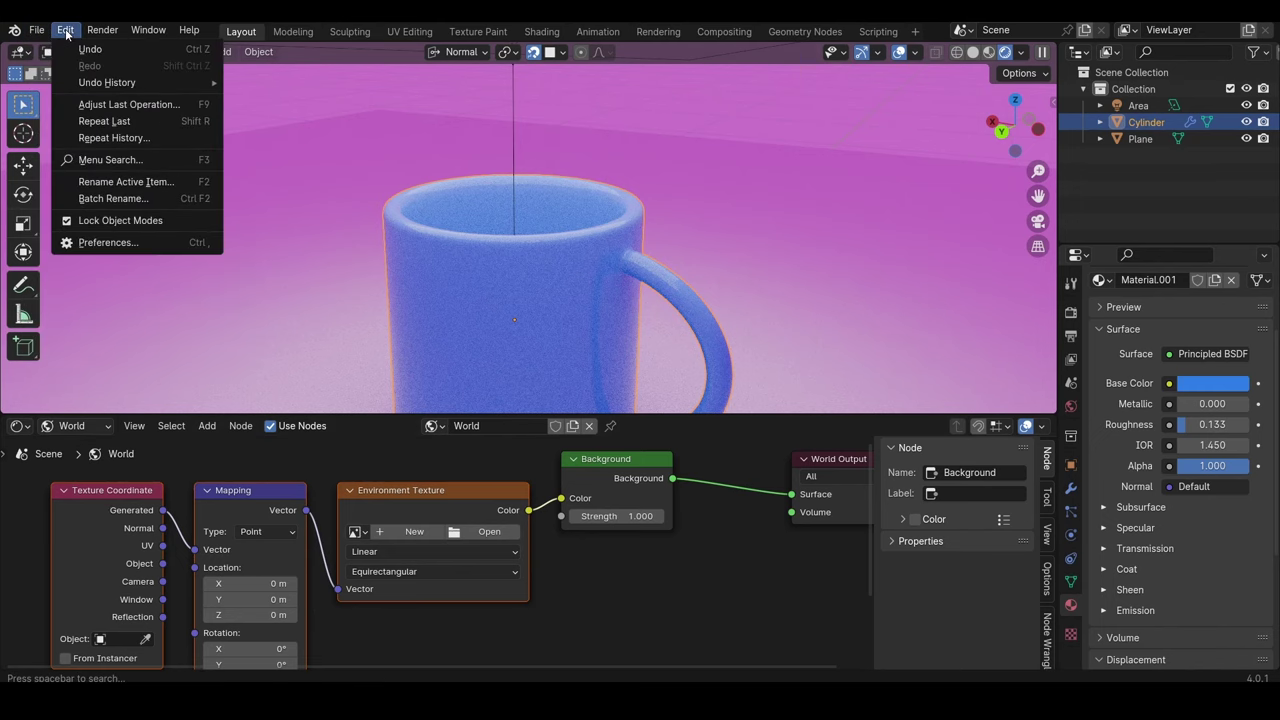
{"action": "left_click", "coordinate": [100, 242]}
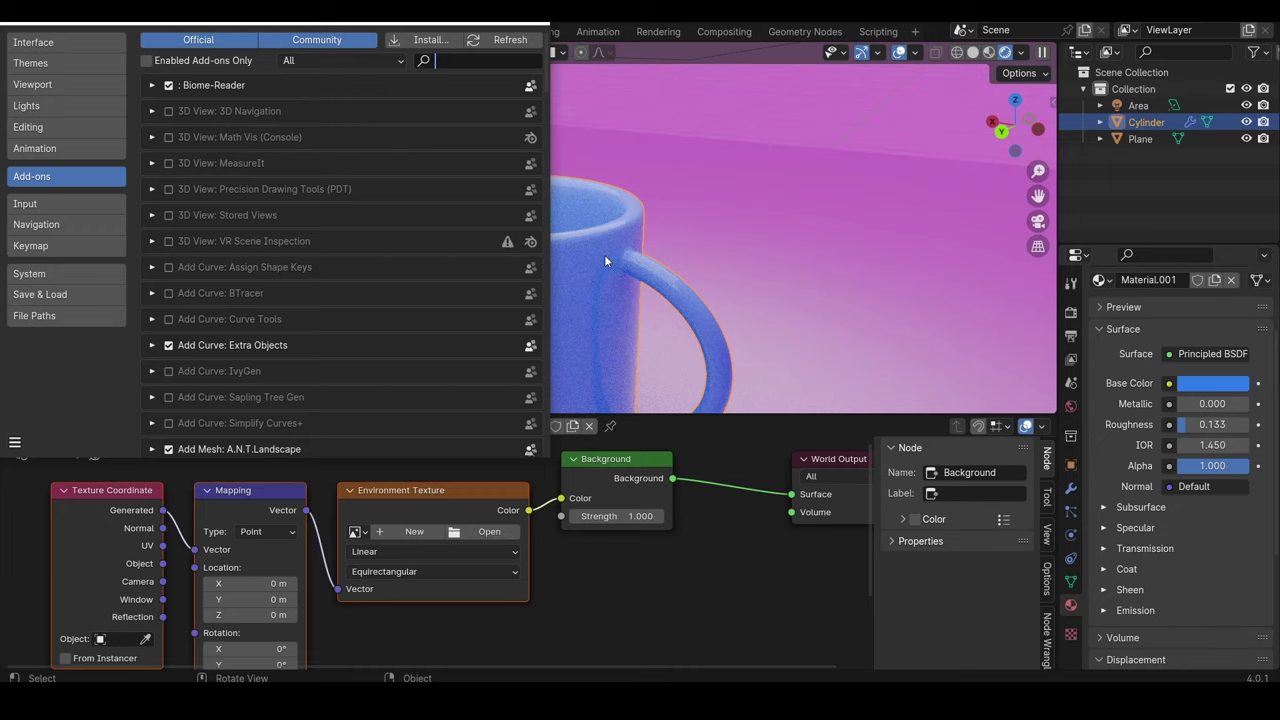
{"action": "type", "text": "node"}
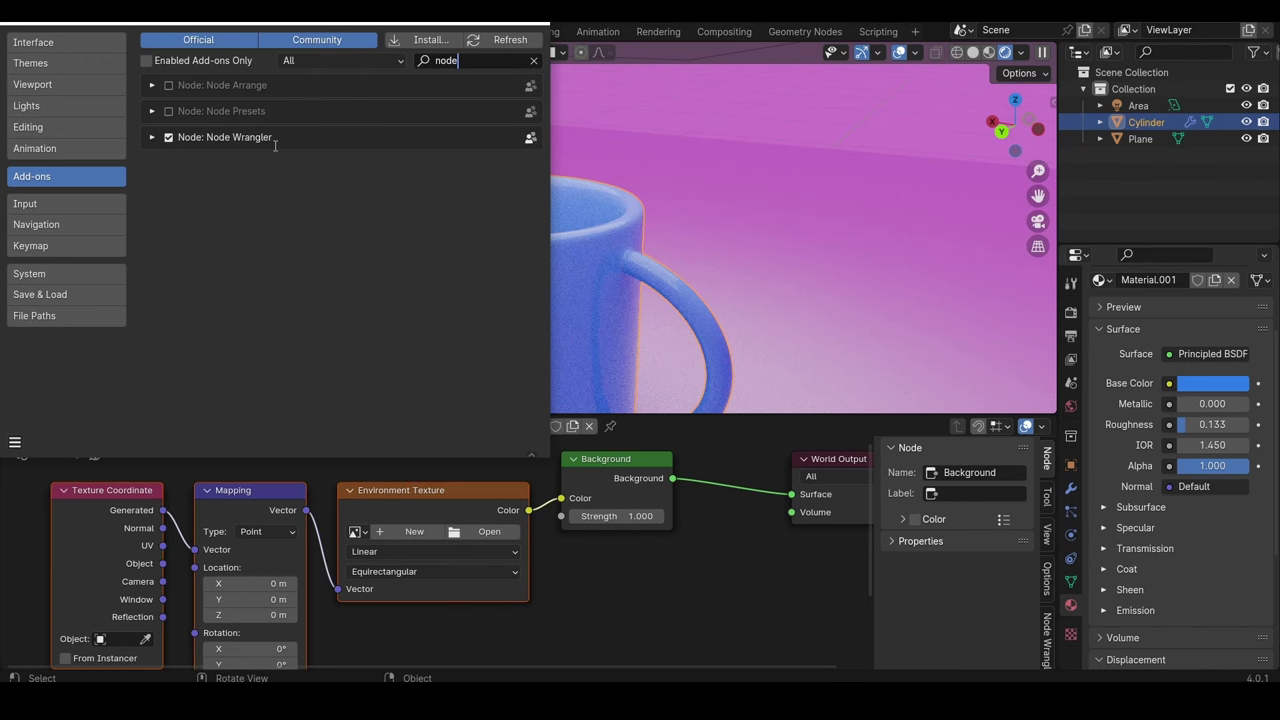
{"action": "left_click", "coordinate": [543, 24]}
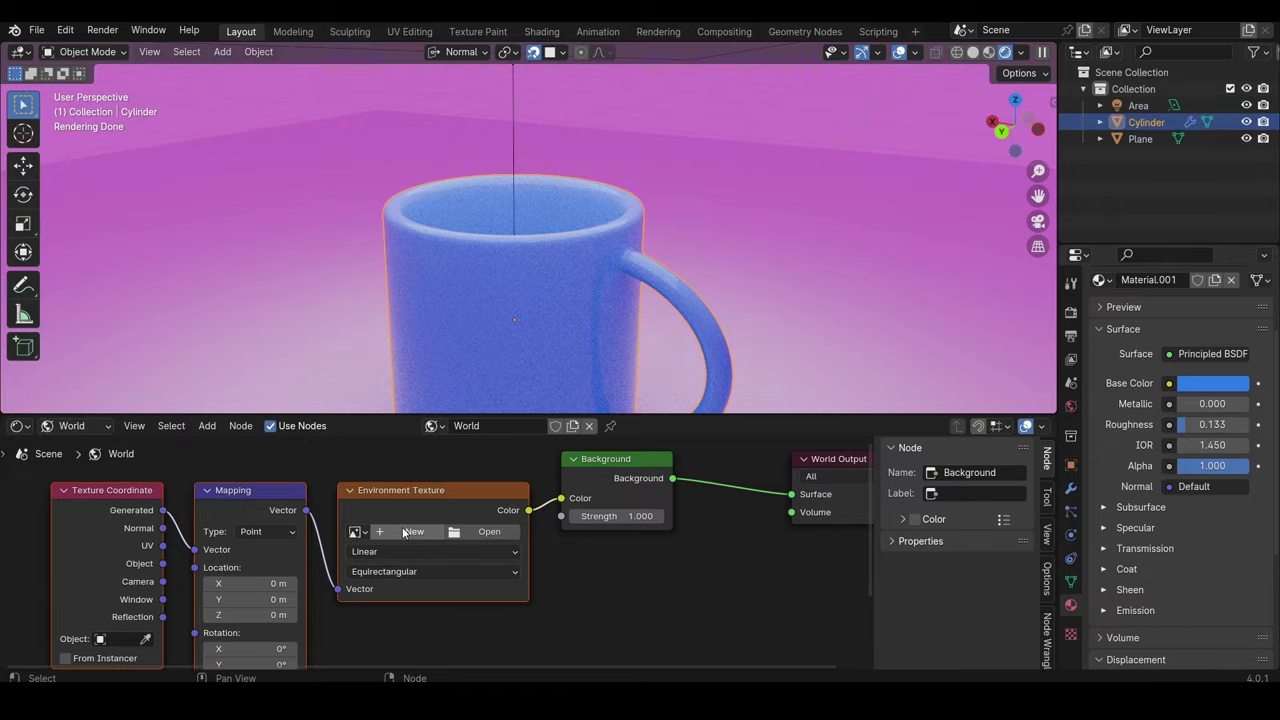
- Load the christmas_photo HDRI image into the Environment Texture node and enlarge the 3D viewport to view the mug against it
{"action": "left_click", "coordinate": [466, 533]}
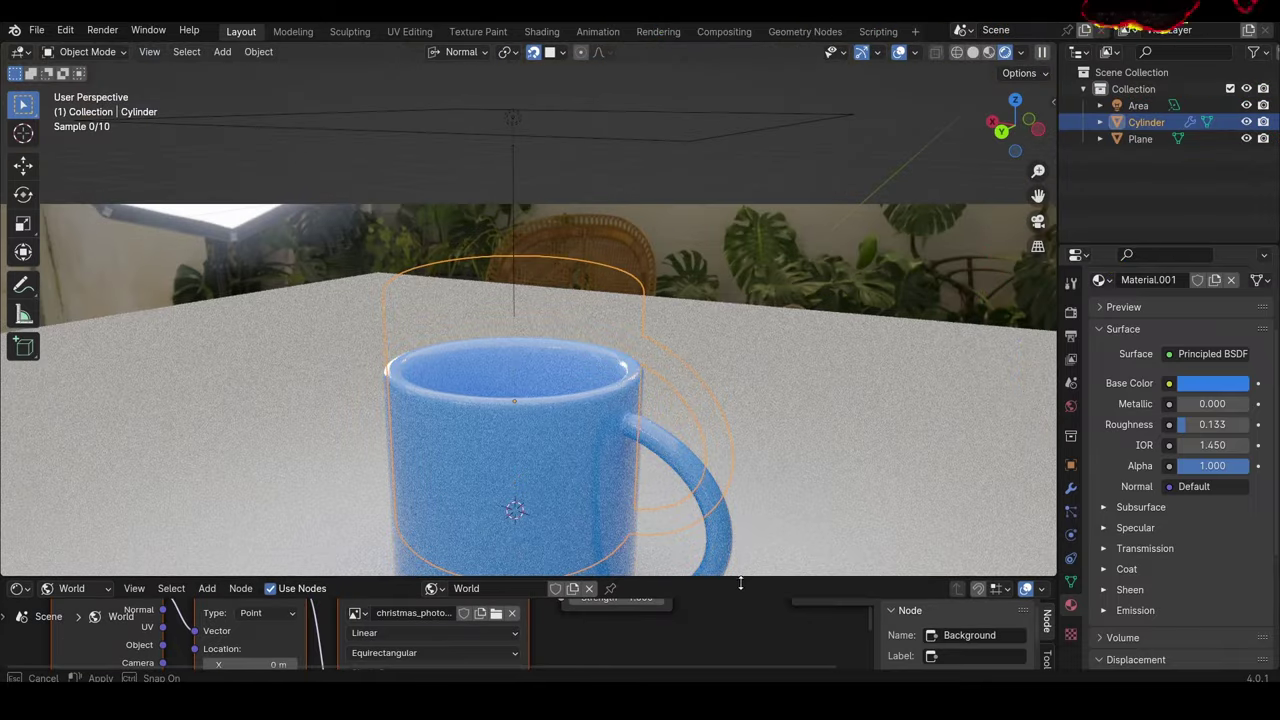
{"action": "left_click_drag", "start_coordinate": [740, 583], "coordinate": [740, 608]}
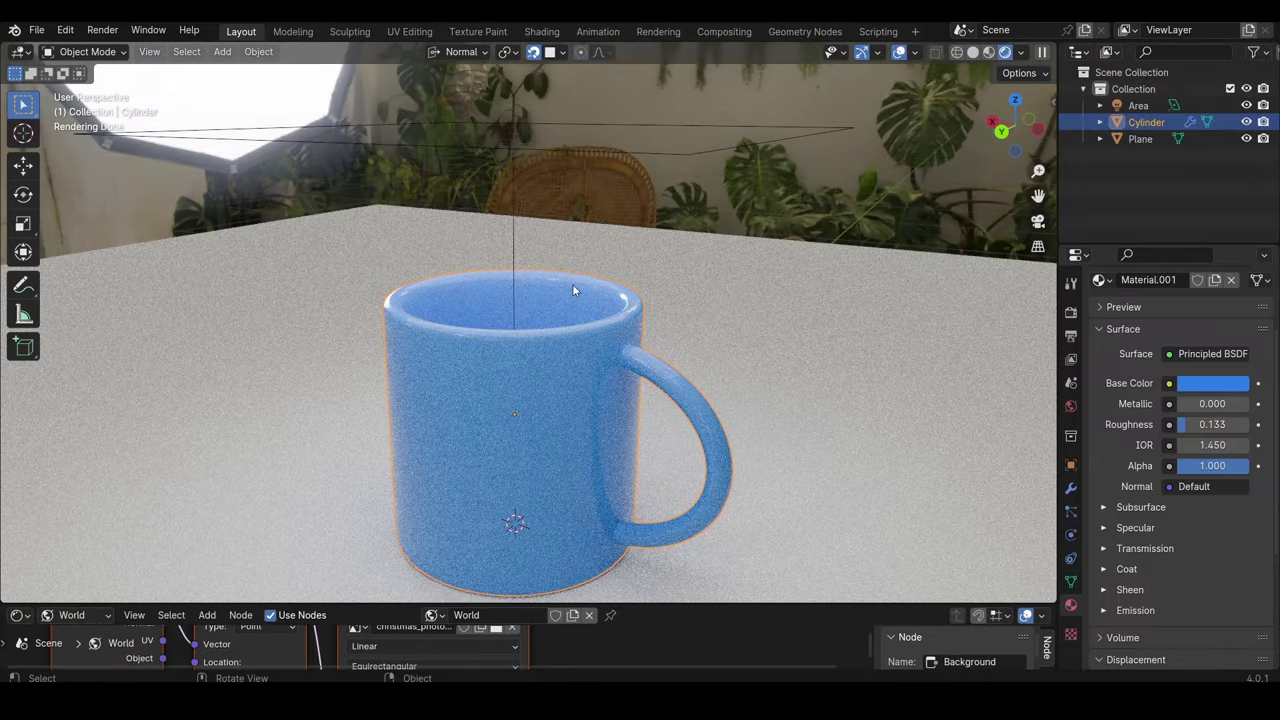
{"action": "middle_click_drag", "start_coordinate": [582, 286], "coordinate": [531, 309]}
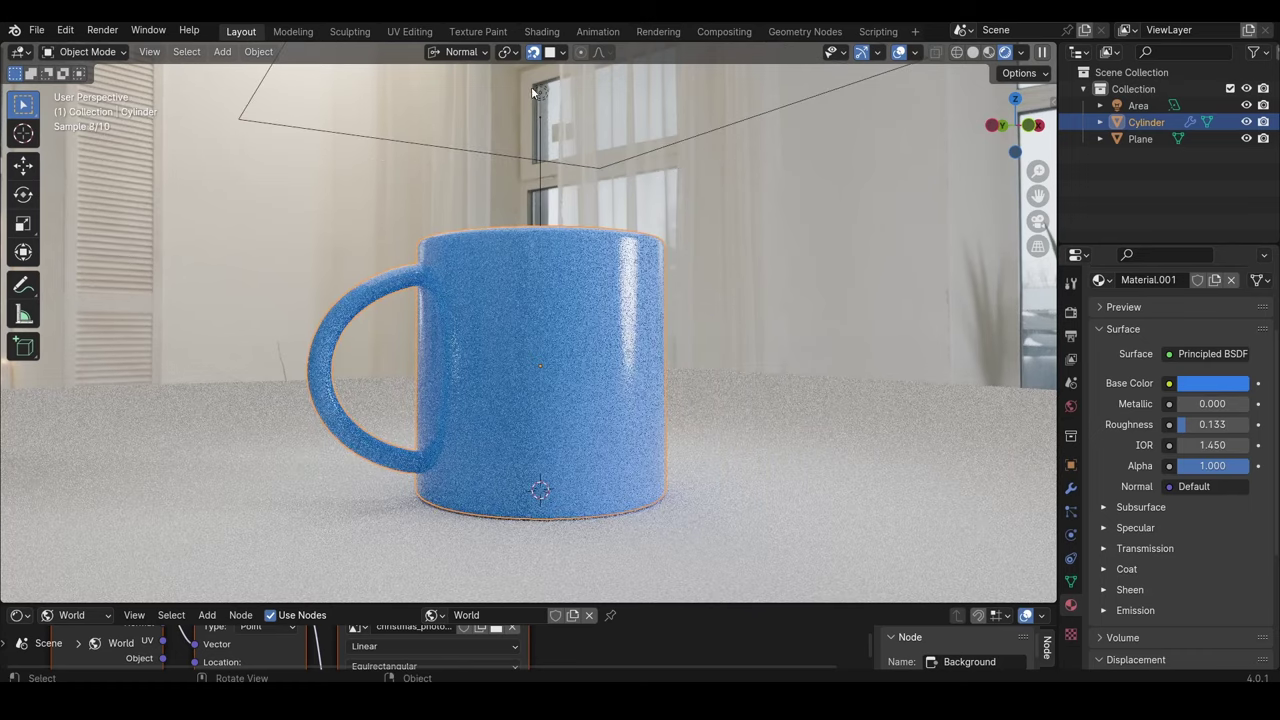
- Delete the area light and the ground plane together, leaving only the mug in the scene
{"action": "left_click", "coordinate": [540, 95]}
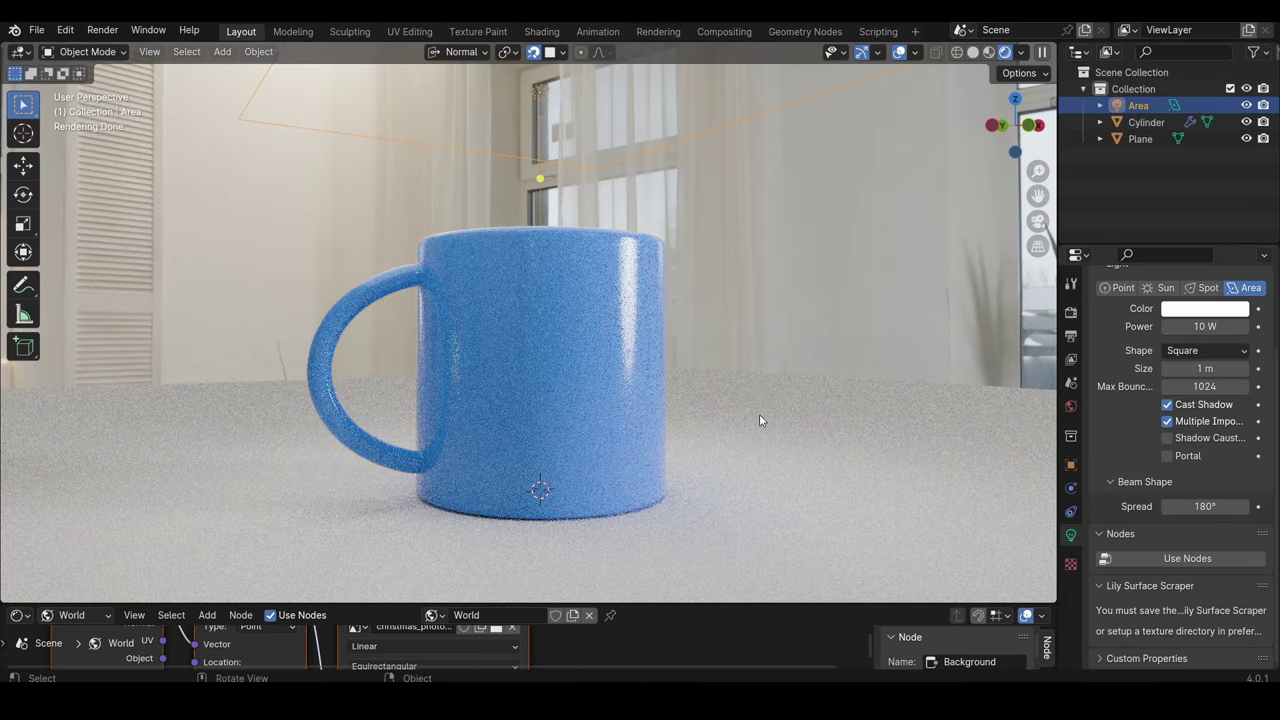
{"action": "left_click", "coordinate": [763, 483]}
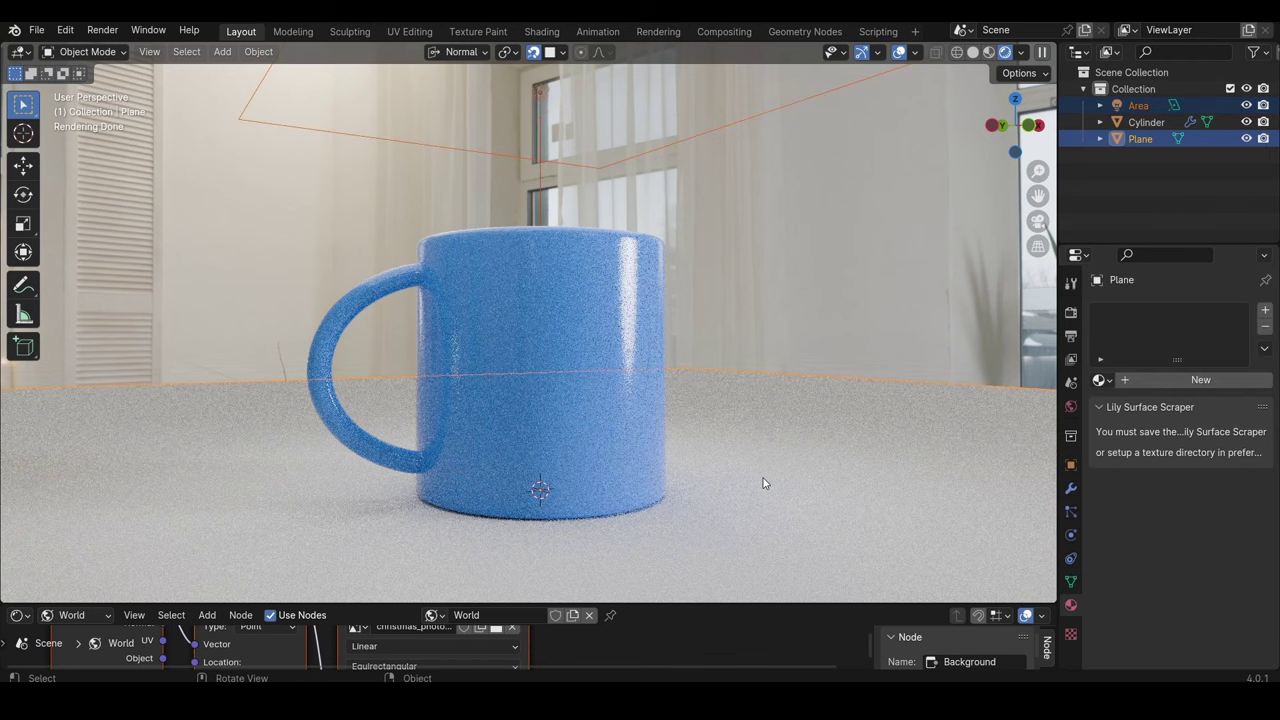
{"action": "key", "text": "Delete"}
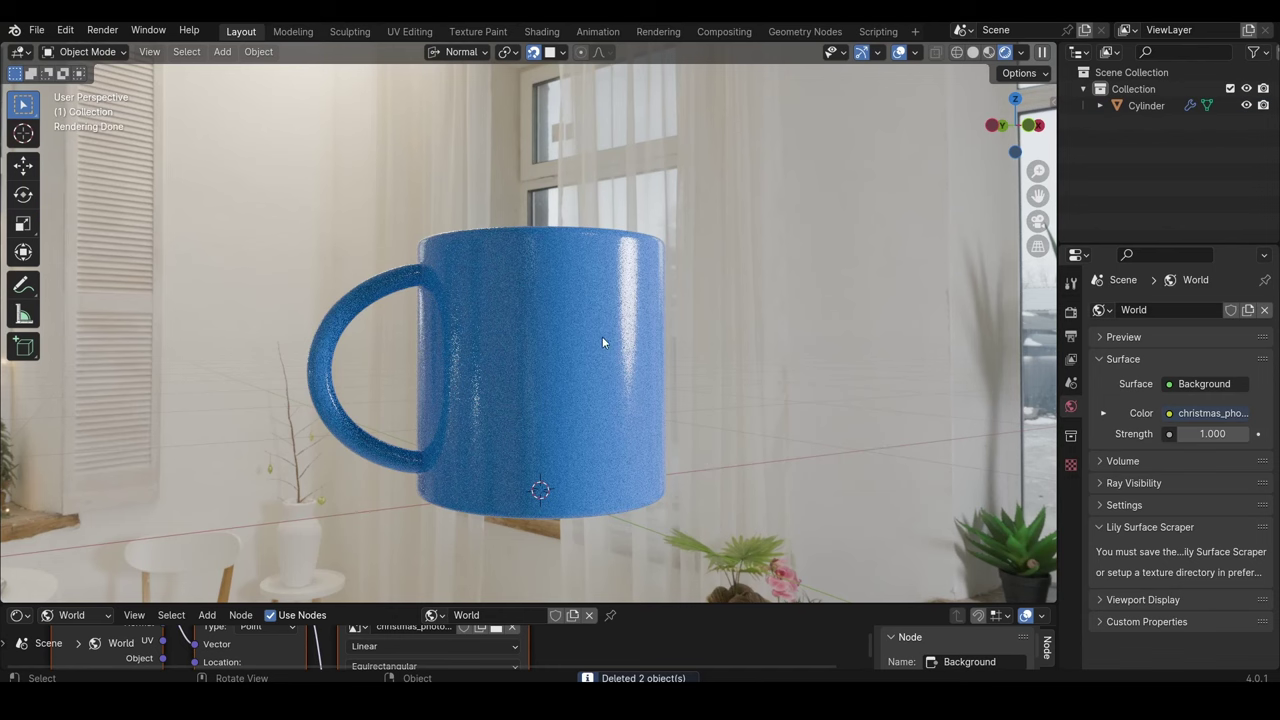
- Select the mug and enable denoising for Cycles viewport sampling
{"action": "left_click", "coordinate": [613, 325]}
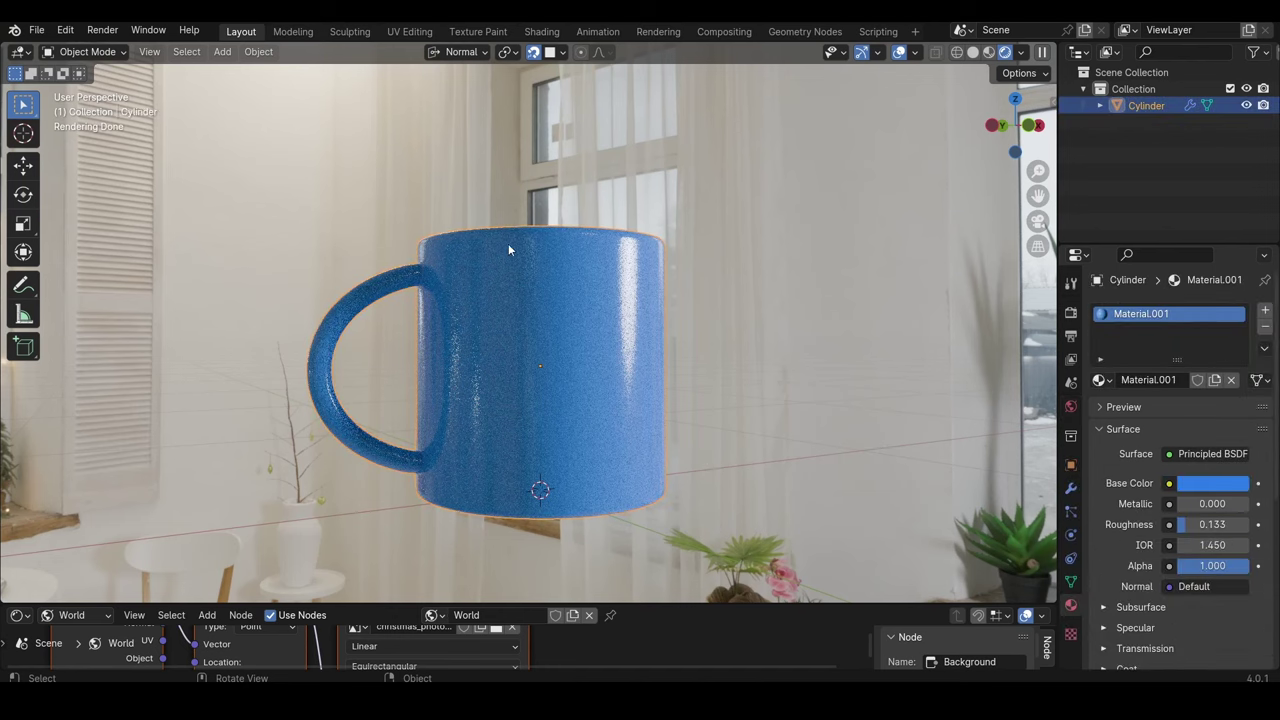
{"action": "left_click", "coordinate": [1071, 312]}
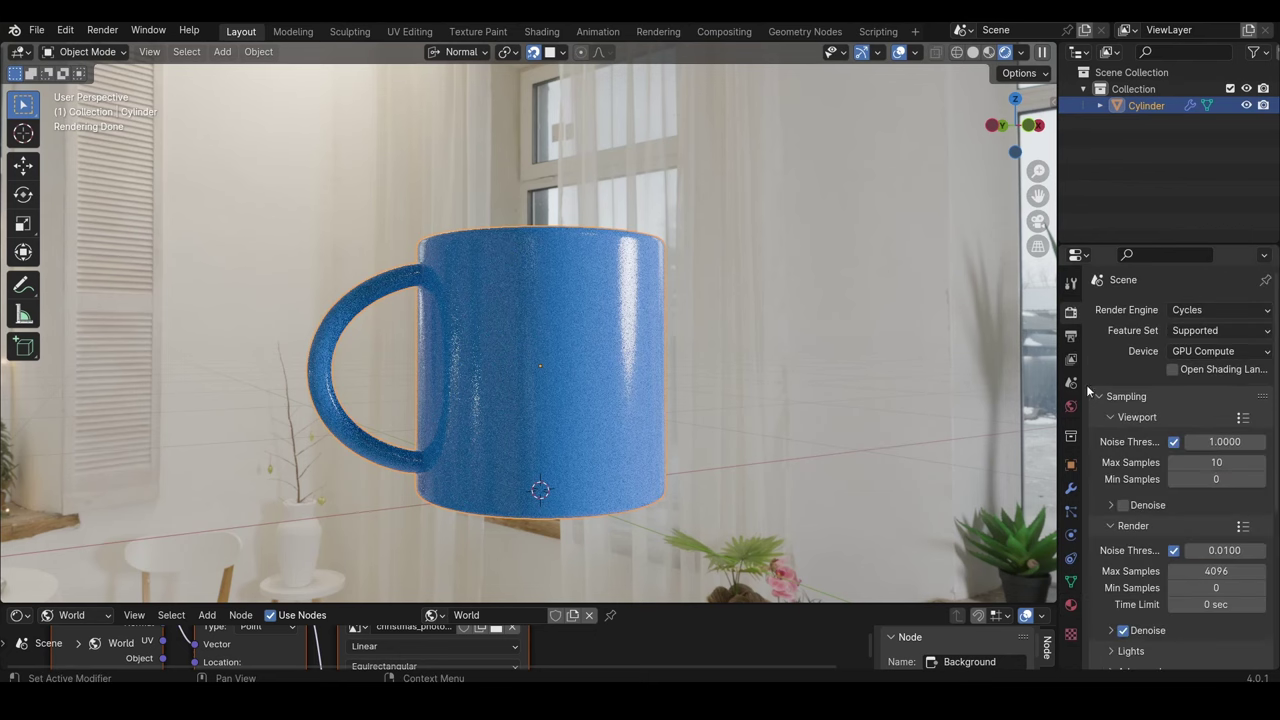
{"action": "left_click", "coordinate": [1123, 505]}
{"action": "middle_click_drag", "start_coordinate": [640, 350], "coordinate": [679, 331]}
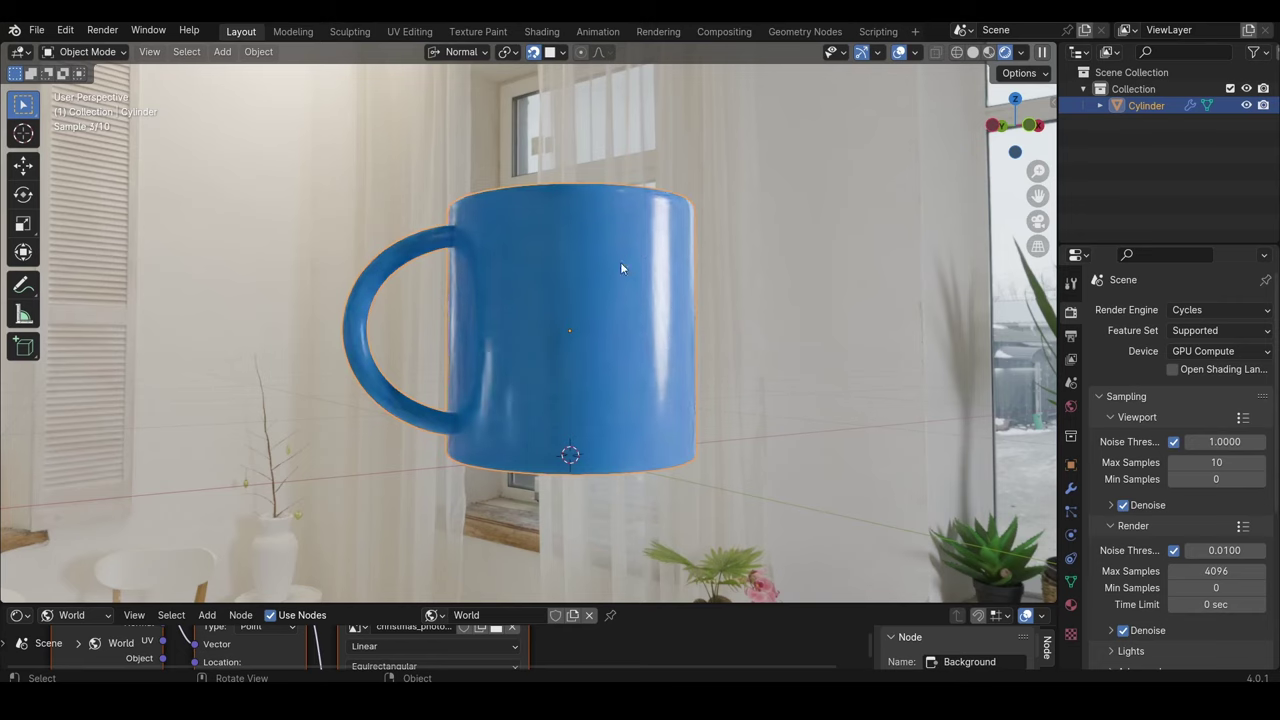
- Lower the roughness of the mug's material to 0.050 for sharper reflections
{"action": "left_click", "coordinate": [1071, 604]}
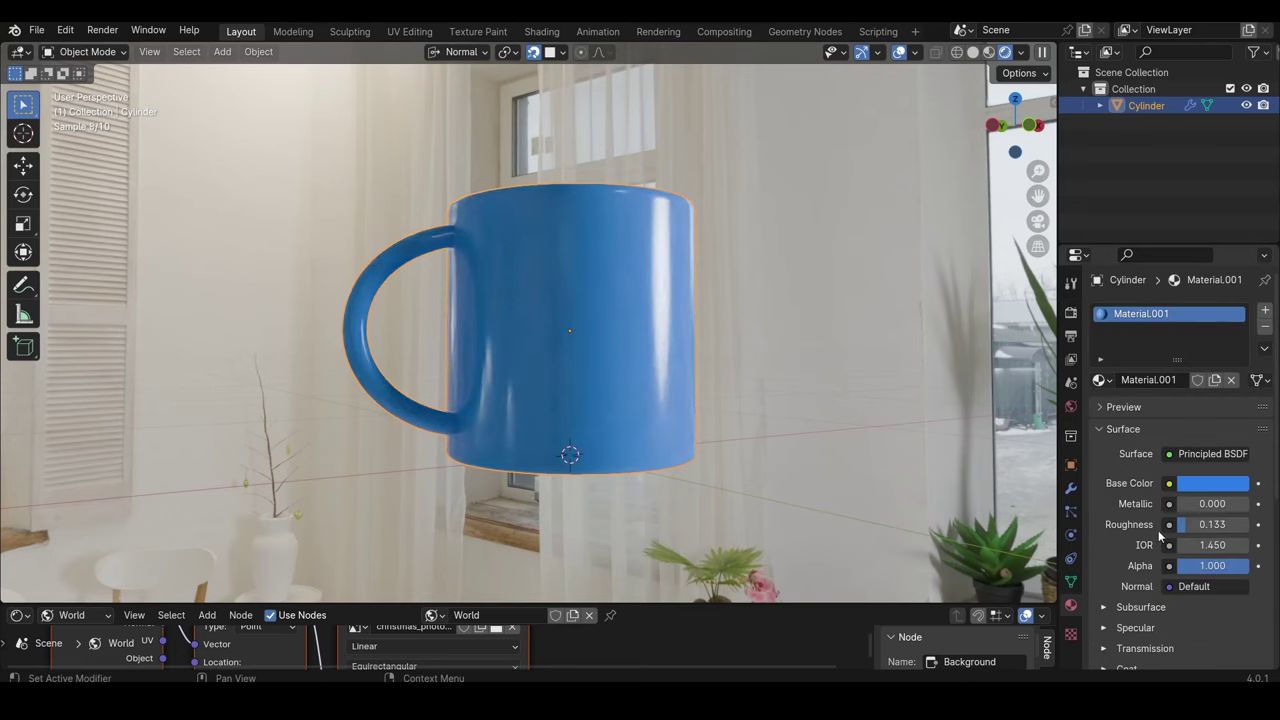
{"action": "left_click_drag", "start_coordinate": [1212, 524], "coordinate": [1143, 524]}
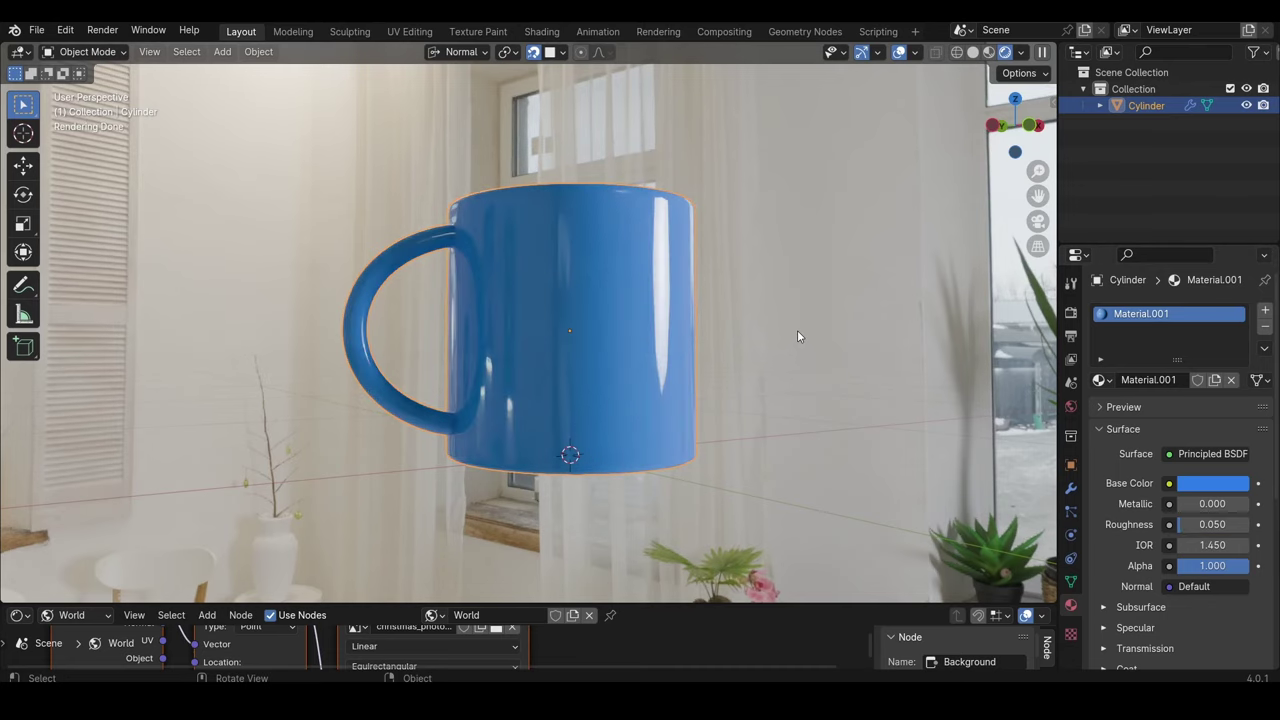